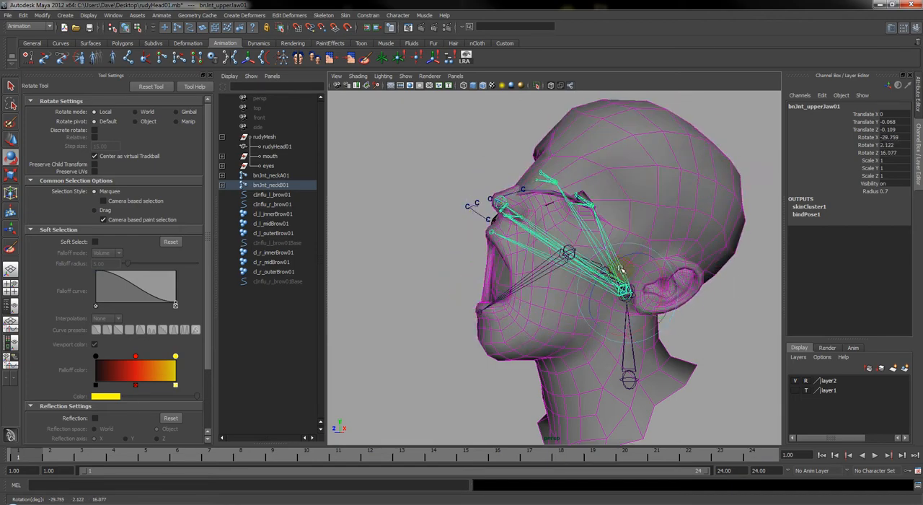
Undo the last rotation of the upper jaw joint
{"action": "key", "text": "ctrl+z"}
{"action": "left_click_drag", "start_coordinate": [465, 275], "coordinate": [488, 273], "text": "alt"}
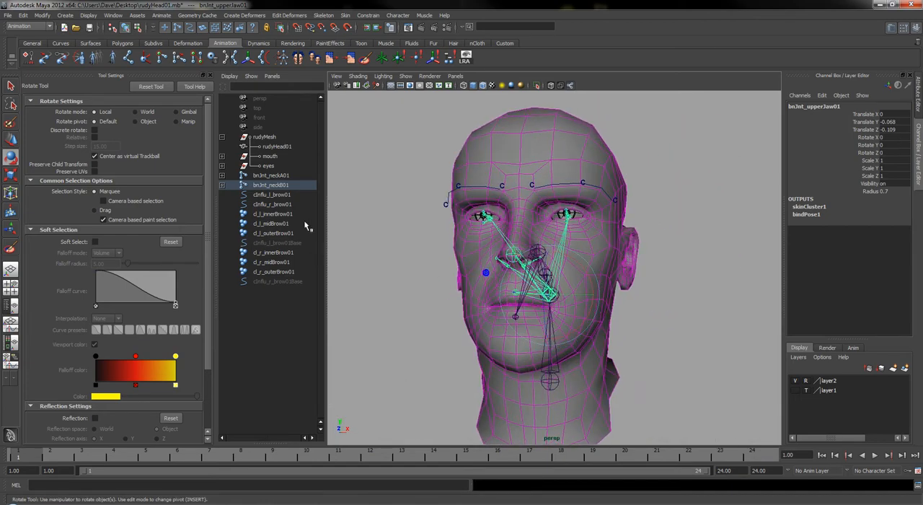
Group all left and right brow influence curves, their base curves and the inner, mid and outer brow clusters together
{"action": "left_click", "coordinate": [280, 194]}
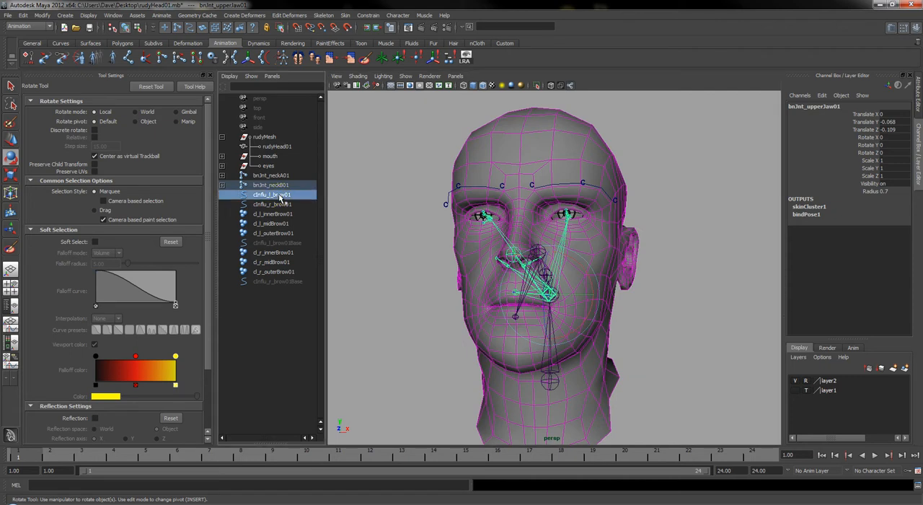
{"action": "left_click", "coordinate": [282, 204], "text": "ctrl"}
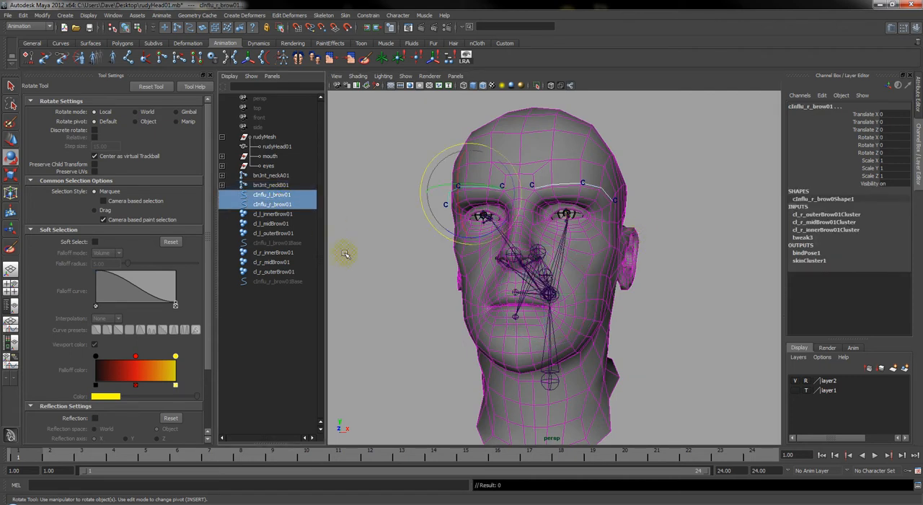
{"action": "left_click", "coordinate": [263, 196]}
{"action": "left_click_drag", "start_coordinate": [263, 195], "coordinate": [274, 283]}
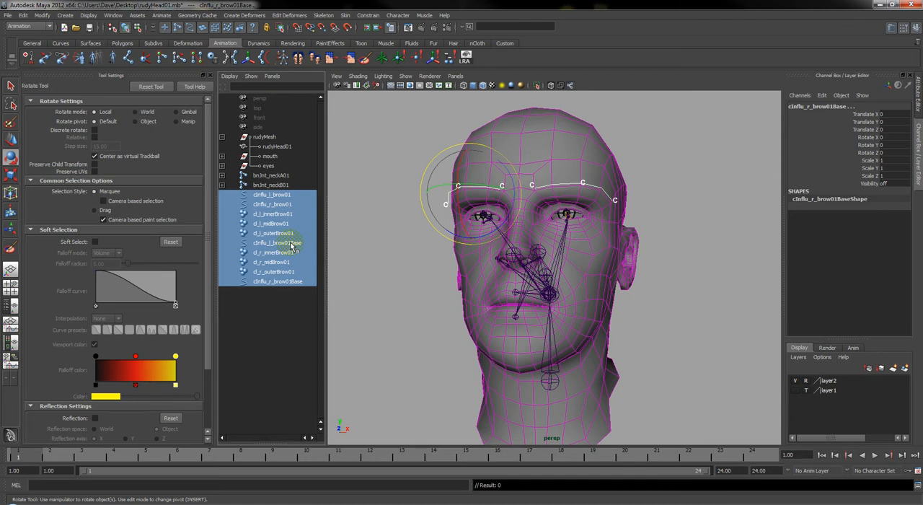
{"action": "left_click_drag", "start_coordinate": [571, 313], "coordinate": [561, 308], "text": "alt"}
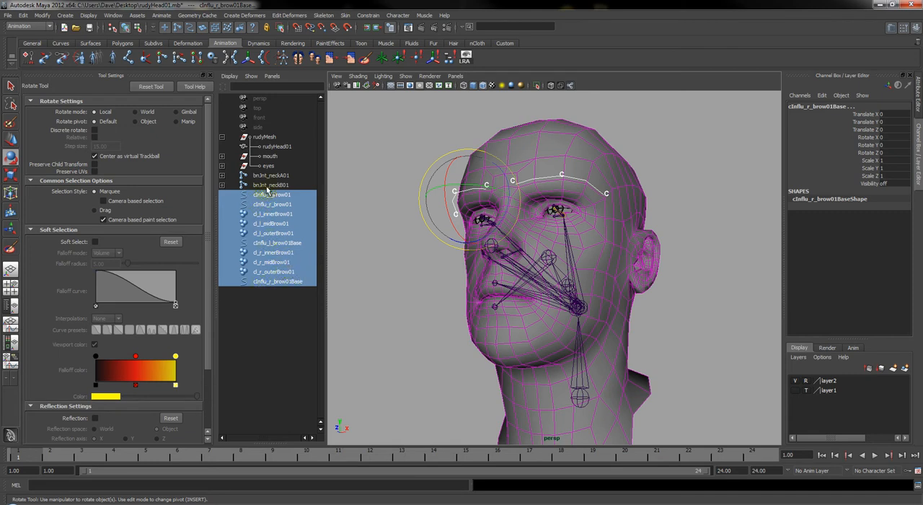
{"action": "key", "text": "ctrl+g"}
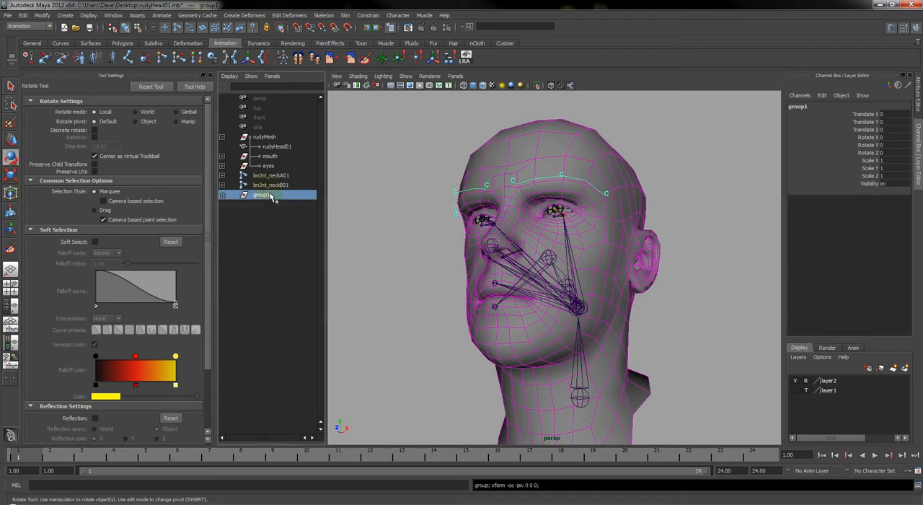
Rename the new brow group as grp_brows01
{"action": "double_click", "coordinate": [261, 195]}
{"action": "type", "text": "g"}
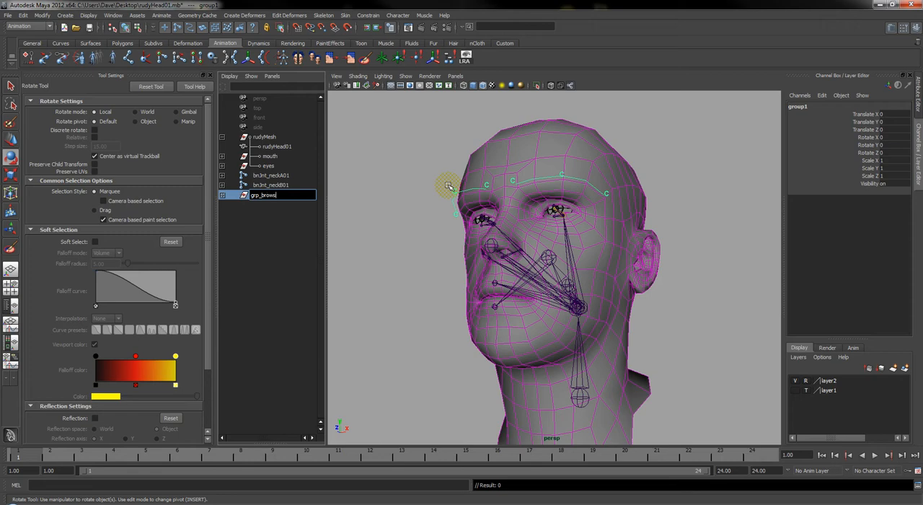
{"action": "key", "text": "Return"}
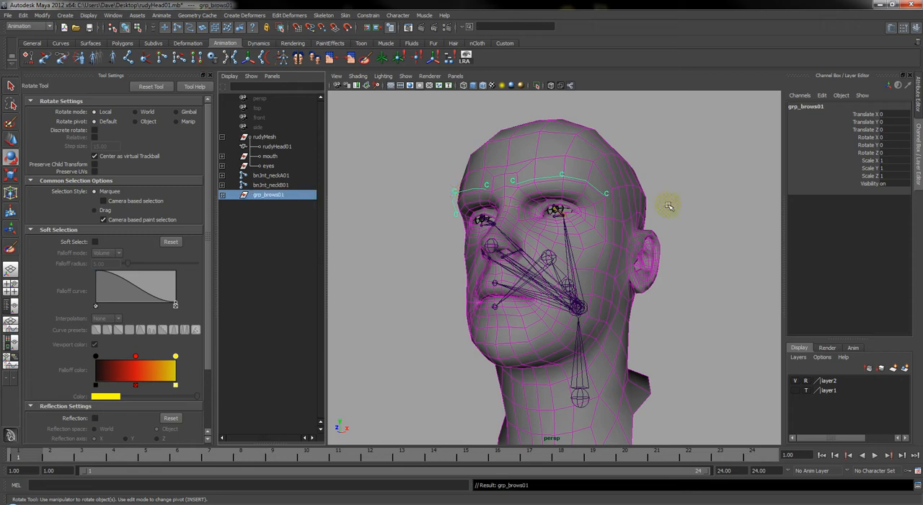
Parent the grp_brows01 group under the bnJnt_upperJaw01 joint
{"action": "left_click_drag", "start_coordinate": [587, 241], "coordinate": [505, 269], "text": "alt"}
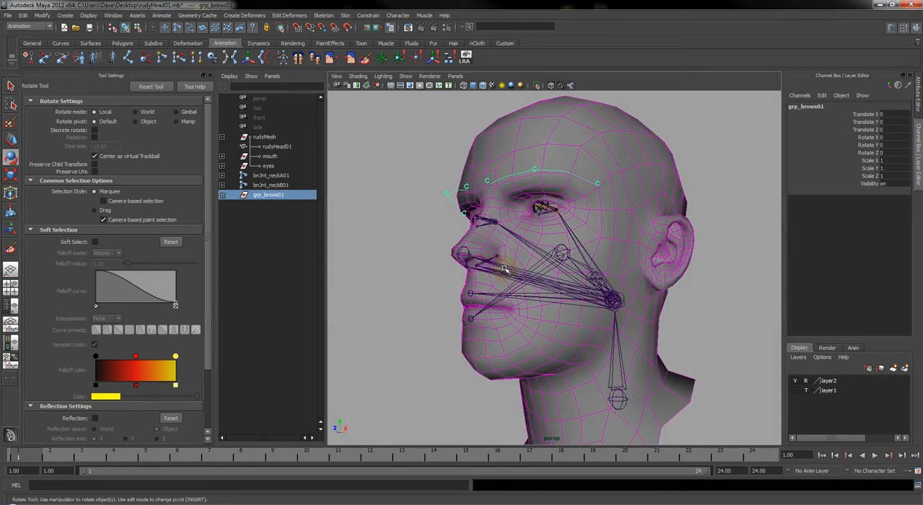
{"action": "left_click", "coordinate": [509, 269]}
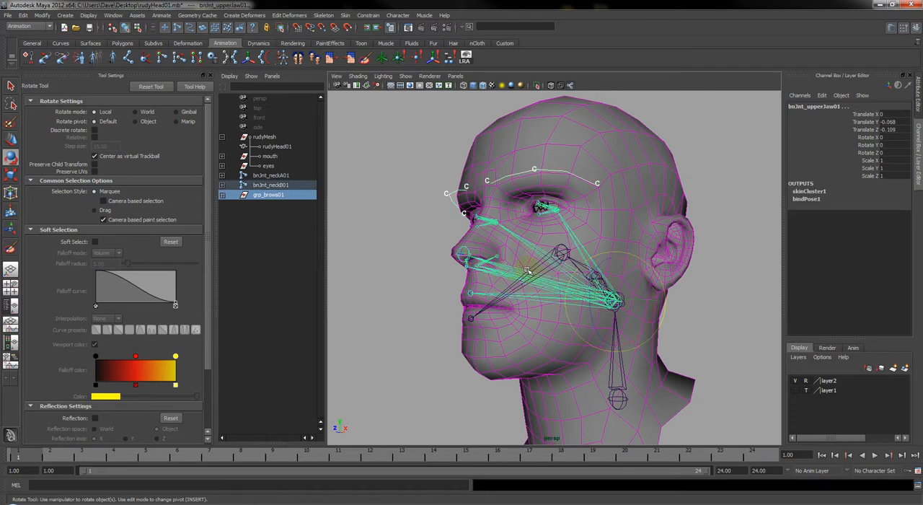
{"action": "key", "text": "p"}
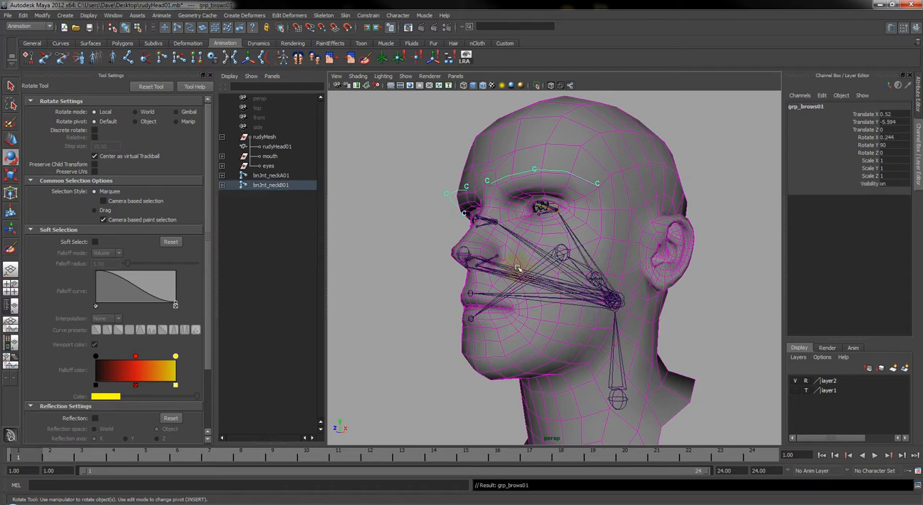
Try rotating bnJnt_upperJaw01 to test how the brows and eyes follow, and undo the rotation
{"action": "left_click", "coordinate": [513, 267]}
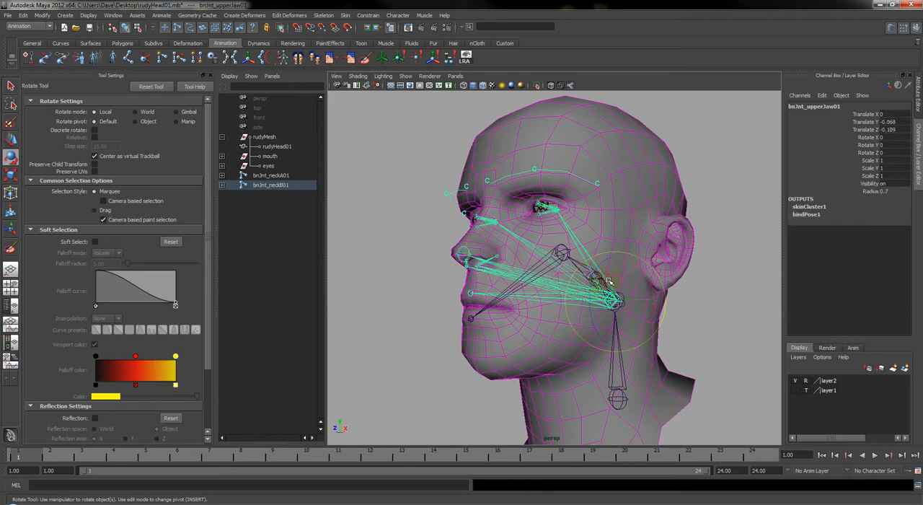
{"action": "mouse_move", "coordinate": [610, 282]}
{"action": "left_mouse_down"}
{"action": "mouse_move", "coordinate": [613, 261]}
{"action": "mouse_move", "coordinate": [612, 274]}
{"action": "mouse_move", "coordinate": [620, 269]}
{"action": "mouse_move", "coordinate": [610, 256]}
{"action": "mouse_move", "coordinate": [615, 286]}
{"action": "left_mouse_up"}
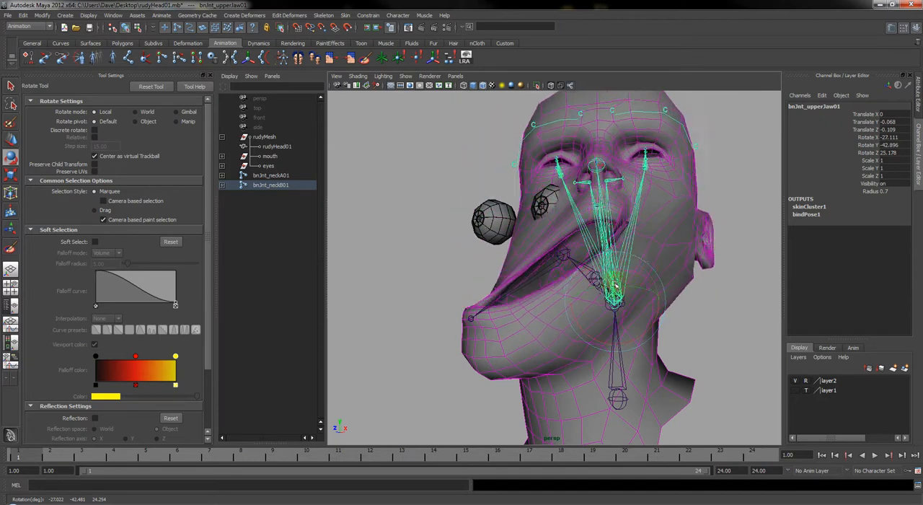
{"action": "key", "text": "ctrl+z"}
{"action": "key", "text": "ctrl+z"}
{"action": "key", "text": "ctrl+z"}
{"action": "key", "text": "ctrl+z"}
{"action": "key", "text": "ctrl+z"}
{"action": "key", "text": "ctrl+z"}
{"action": "key", "text": "ctrl+z"}
{"action": "key", "text": "ctrl+z"}
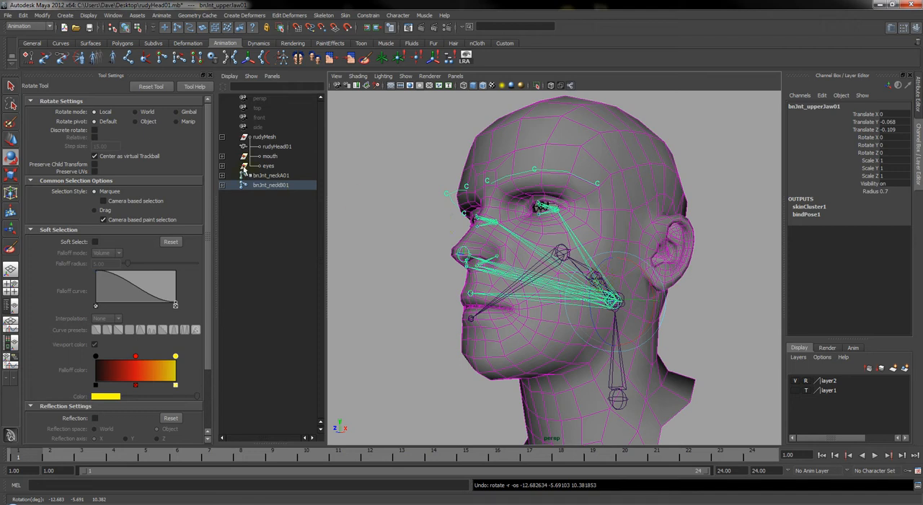
Expand the eyes group in the hierarchy to list R_eye and L_eye, and clear the current selection
{"action": "left_click", "coordinate": [223, 166]}
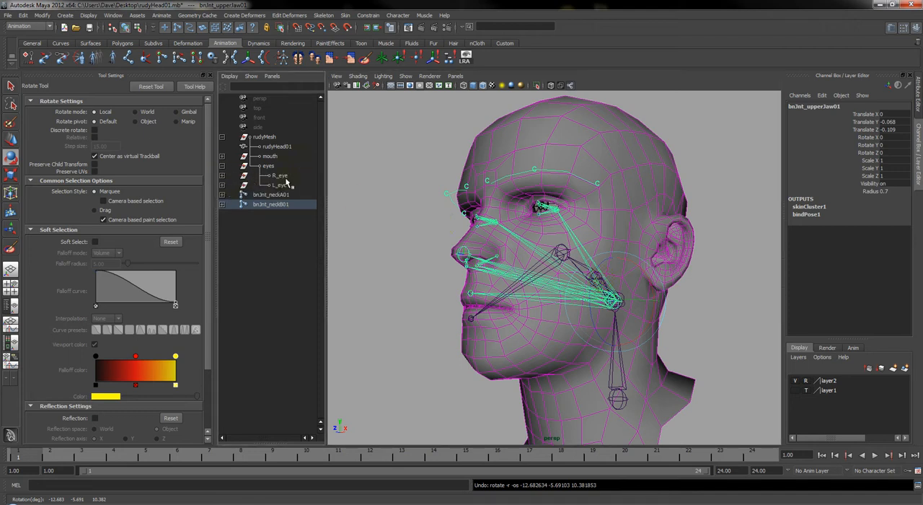
{"action": "left_click_drag", "start_coordinate": [455, 212], "coordinate": [509, 229], "text": "alt"}
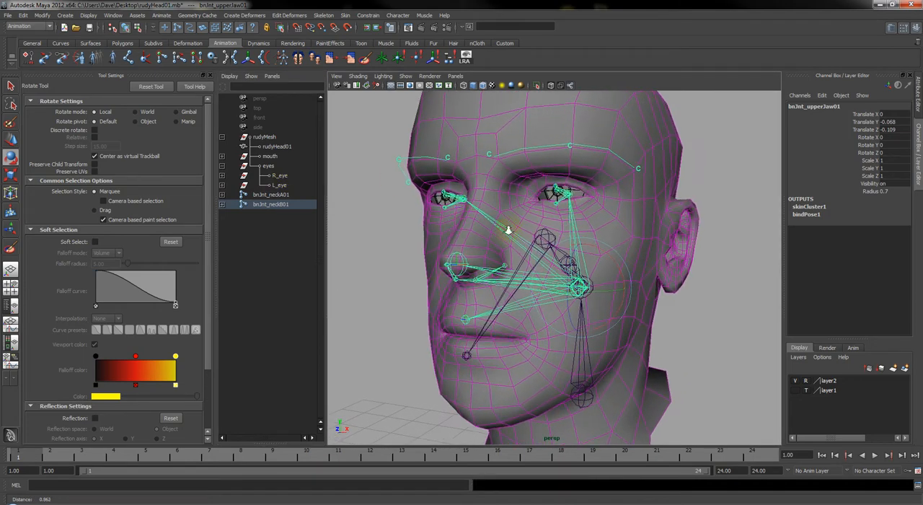
{"action": "left_click", "coordinate": [751, 278]}
{"action": "left_click_drag", "start_coordinate": [586, 280], "coordinate": [515, 271], "text": "alt"}
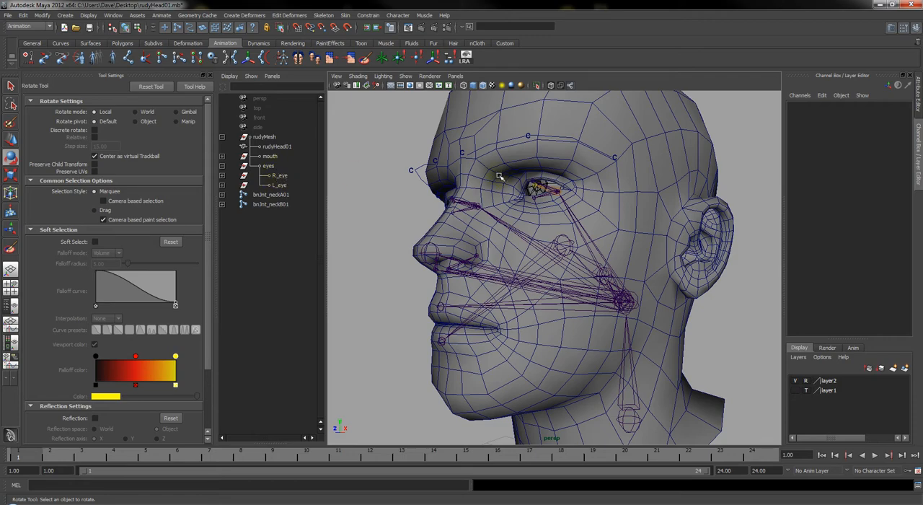
Parent-constrain the L_eye group to the bnJnt_l_eye01 joint with Maintain offset on and all translate and rotate axes constrained
{"action": "left_click_drag", "start_coordinate": [499, 175], "coordinate": [442, 208], "text": "alt"}
{"action": "right_click_drag", "start_coordinate": [545, 218], "coordinate": [511, 215], "text": "alt"}
{"action": "left_click_drag", "start_coordinate": [529, 215], "coordinate": [541, 237], "text": "alt"}
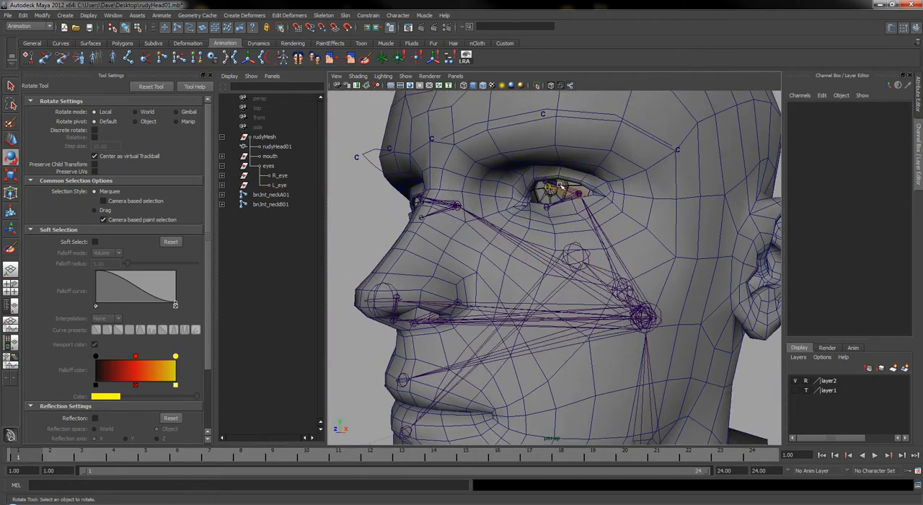
{"action": "left_click", "coordinate": [560, 189]}
{"action": "key", "text": "f"}
{"action": "right_click_drag", "start_coordinate": [546, 313], "coordinate": [552, 283], "text": "alt"}
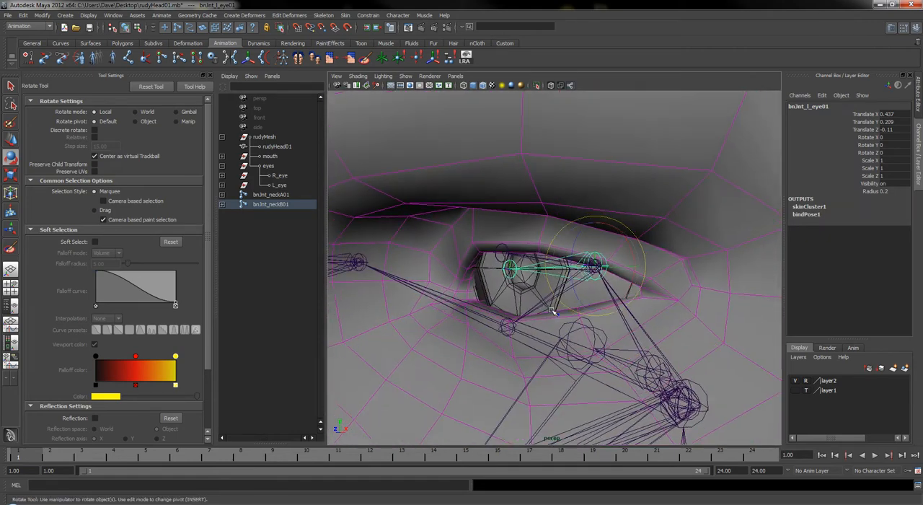
{"action": "left_click_drag", "start_coordinate": [560, 278], "coordinate": [651, 255], "text": "alt"}
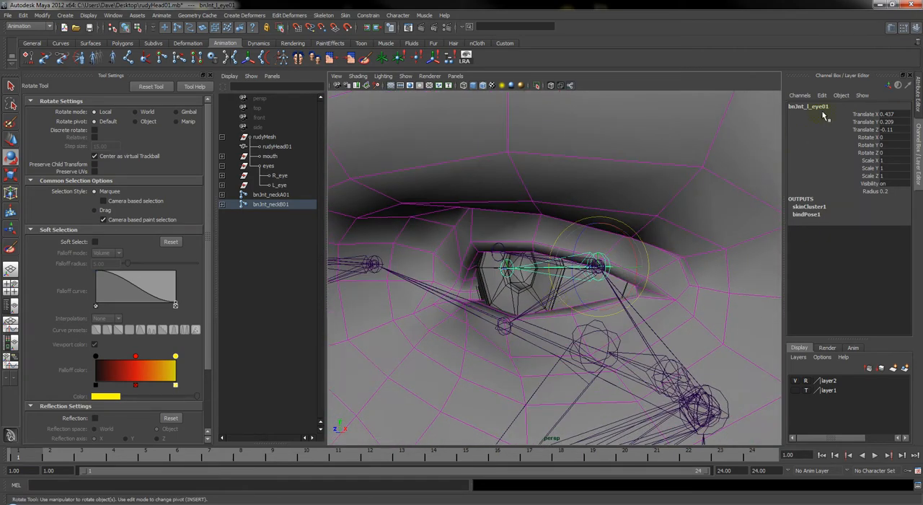
{"action": "left_click", "coordinate": [278, 185]}
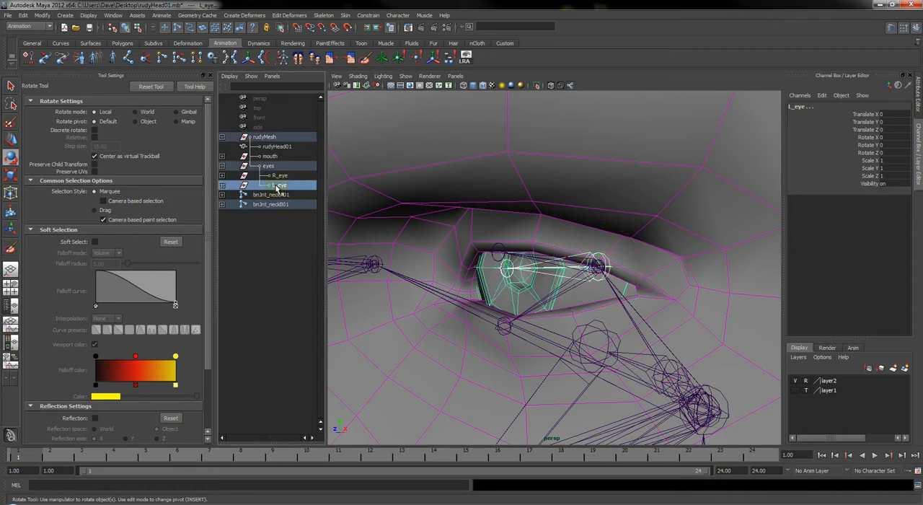
{"action": "left_click", "coordinate": [371, 15]}
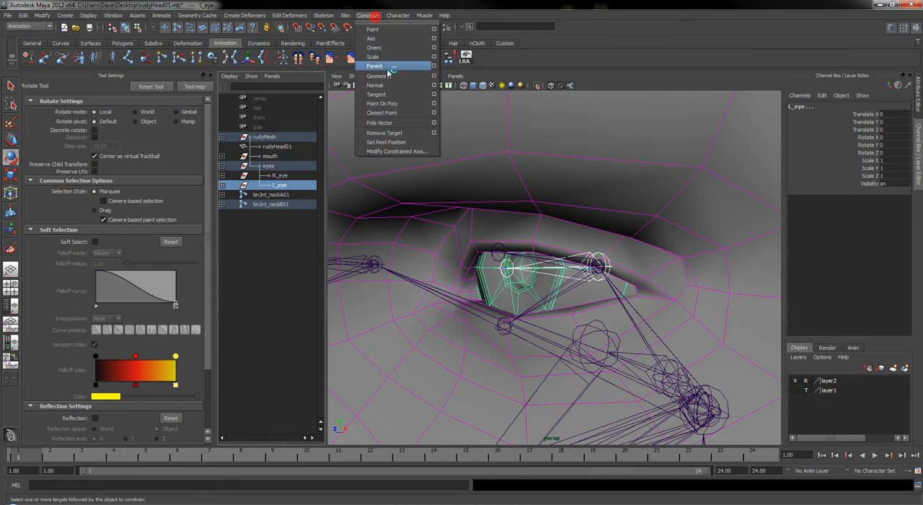
{"action": "left_click", "coordinate": [433, 65]}
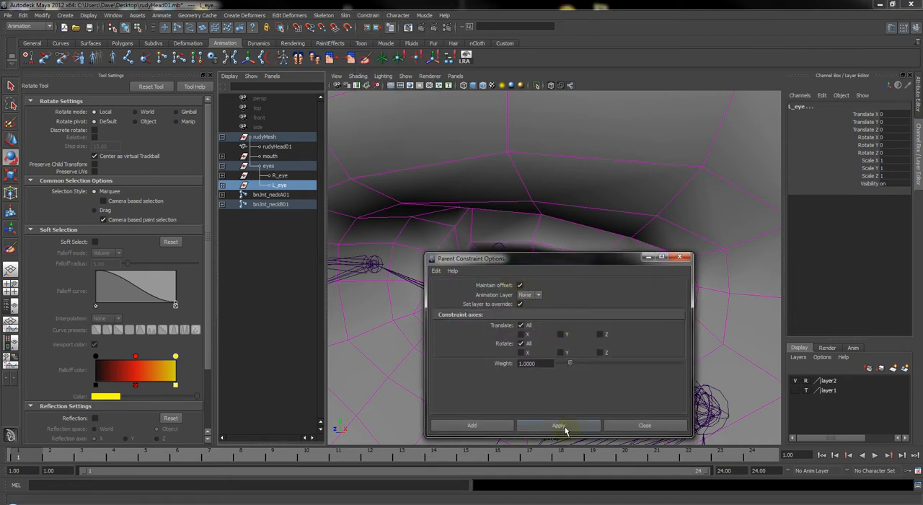
{"action": "left_click", "coordinate": [472, 425]}
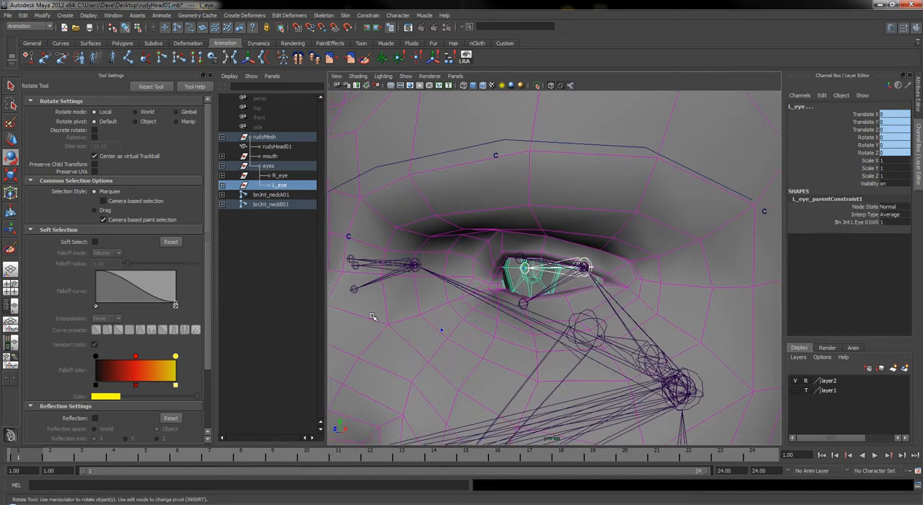
Parent-constrain the R_eye group to the bnJnt_r_eye01 joint using the same constraint options
{"action": "left_click_drag", "start_coordinate": [373, 317], "coordinate": [495, 313], "text": "alt"}
{"action": "right_click_drag", "start_coordinate": [494, 313], "coordinate": [476, 313], "text": "alt"}
{"action": "middle_click_drag", "start_coordinate": [476, 313], "coordinate": [483, 309], "text": "alt"}
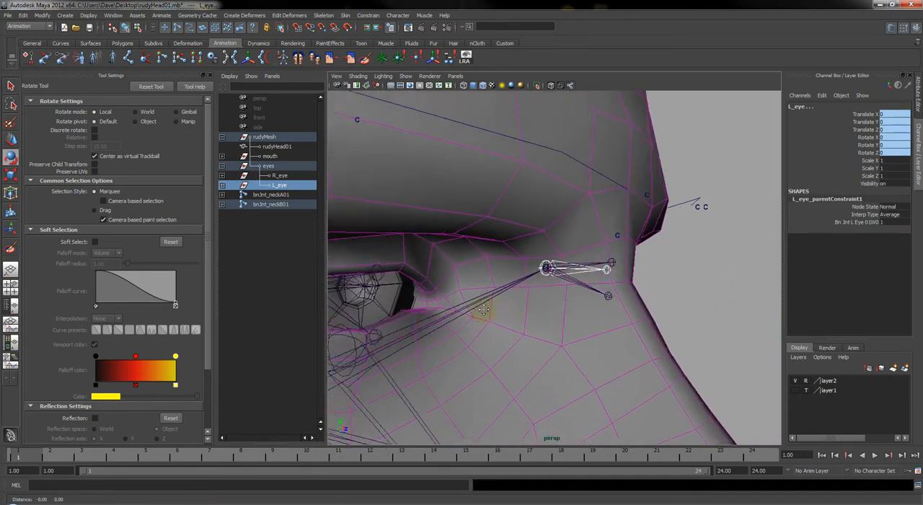
{"action": "left_click_drag", "start_coordinate": [483, 309], "coordinate": [508, 306], "text": "alt"}
{"action": "left_click", "coordinate": [462, 268]}
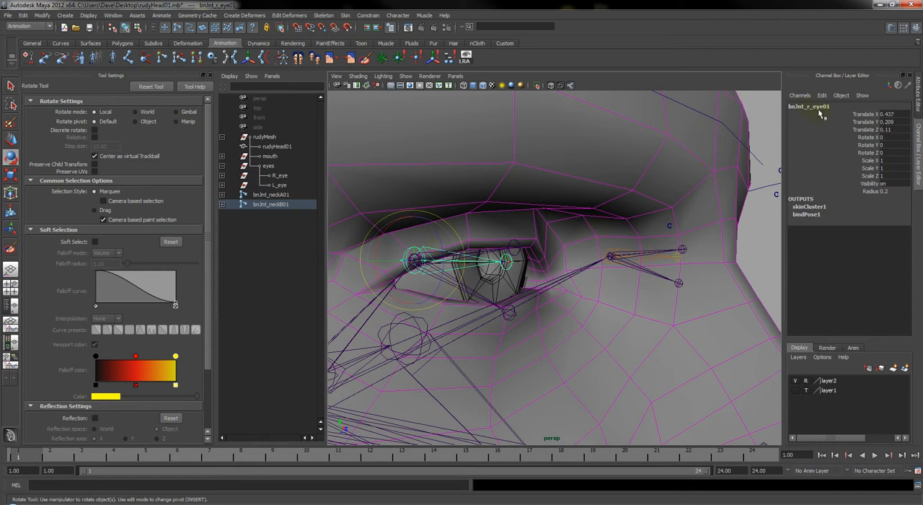
{"action": "key", "text": "q"}
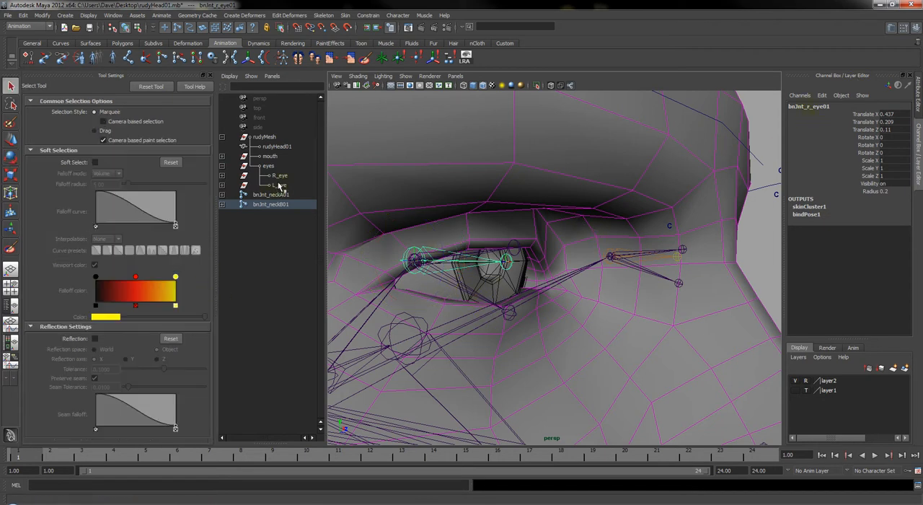
{"action": "left_click", "coordinate": [279, 177]}
{"action": "left_click", "coordinate": [369, 15]}
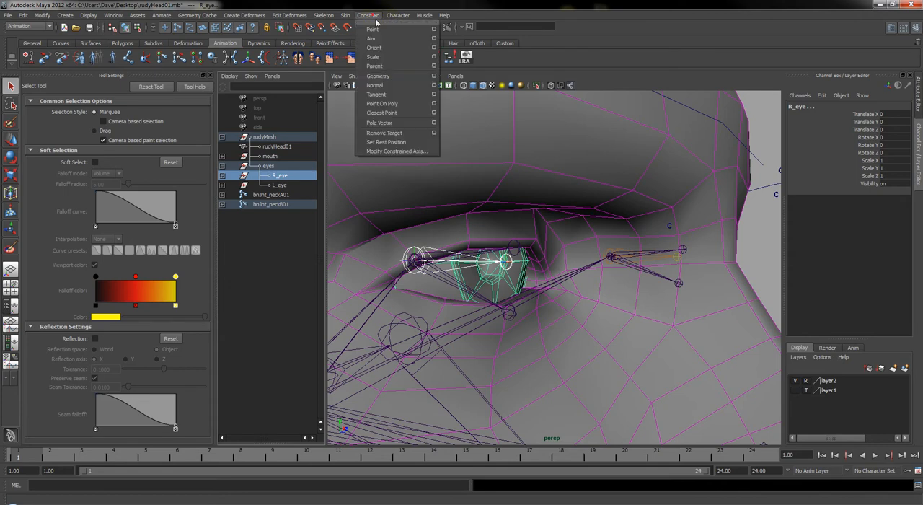
{"action": "left_click", "coordinate": [386, 65]}
Try rotating bnJnt_upperJaw01 about 32 degrees in Z to test whether the eyes follow, and undo the rotation
{"action": "left_click_drag", "start_coordinate": [603, 299], "coordinate": [472, 306], "text": "alt"}
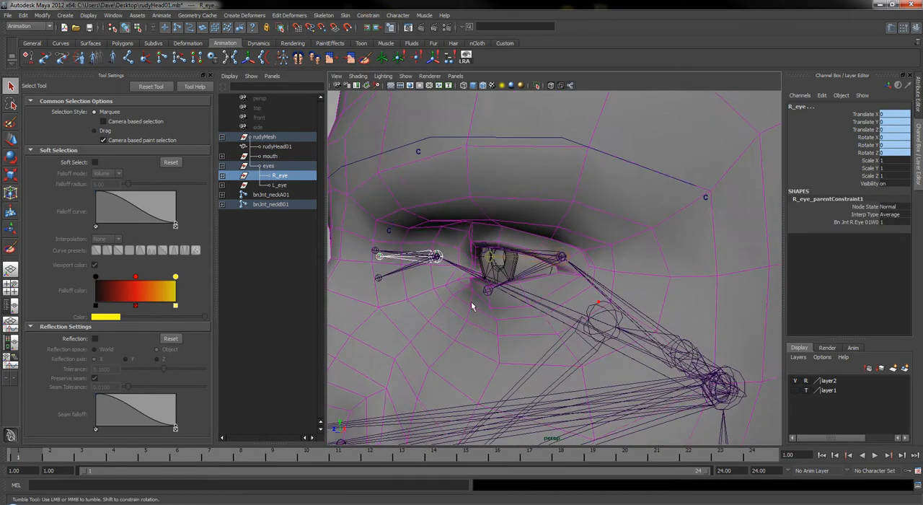
{"action": "right_click_drag", "start_coordinate": [473, 306], "coordinate": [451, 307], "text": "alt"}
{"action": "left_click", "coordinate": [505, 340]}
{"action": "key", "text": "e"}
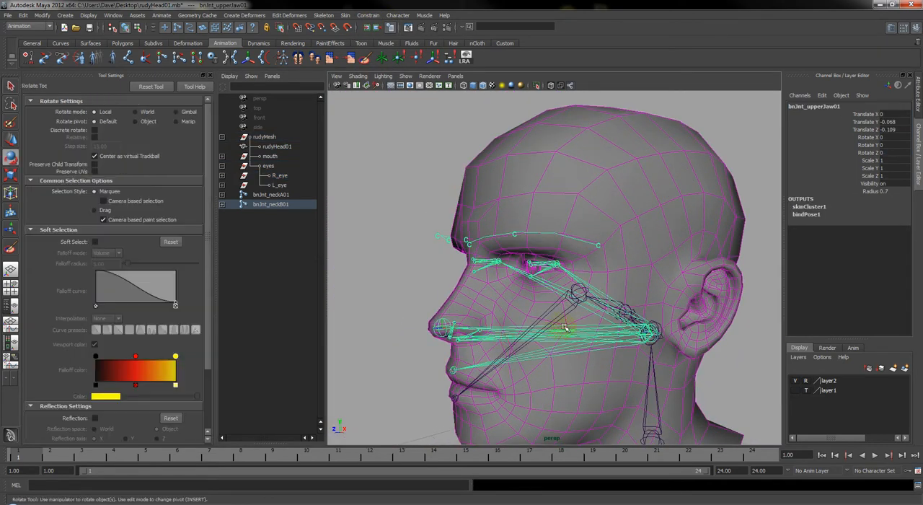
{"action": "left_click_drag", "start_coordinate": [635, 325], "coordinate": [646, 292]}
{"action": "key", "text": "ctrl+z"}
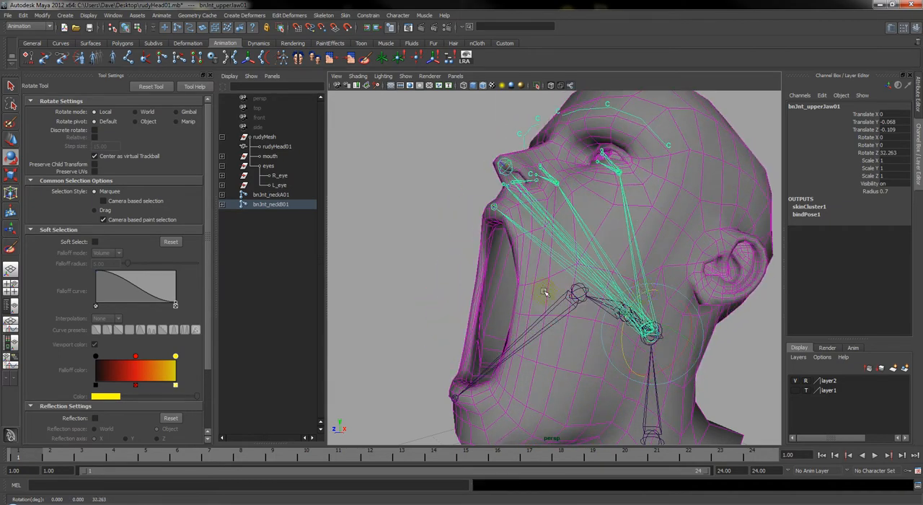
{"action": "mouse_move", "coordinate": [545, 291]}
{"action": "left_mouse_down", "text": "alt"}
{"action": "mouse_move", "coordinate": [654, 319]}
{"action": "mouse_move", "coordinate": [628, 313]}
{"action": "mouse_move", "coordinate": [634, 301]}
{"action": "mouse_move", "coordinate": [583, 308]}
{"action": "mouse_move", "coordinate": [618, 303]}
{"action": "mouse_move", "coordinate": [584, 282]}
{"action": "mouse_move", "coordinate": [534, 295]}
{"action": "left_mouse_up", "text": "alt"}
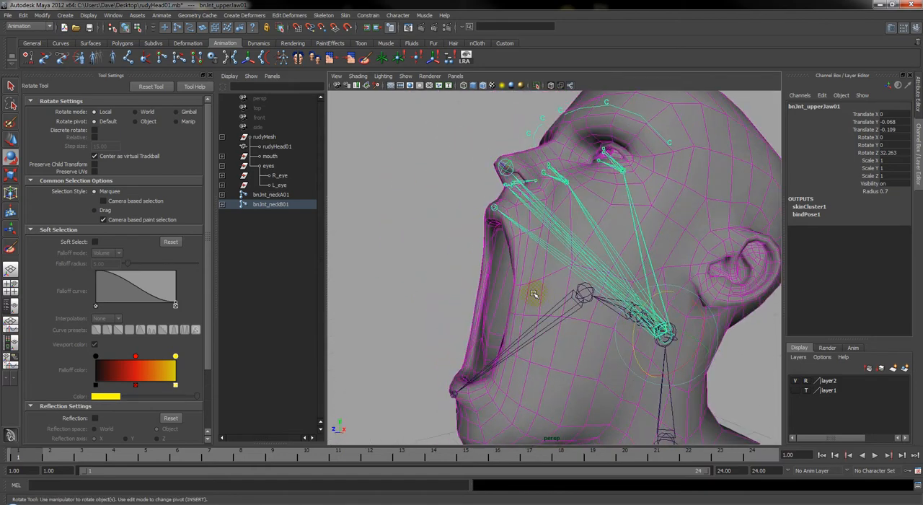
{"action": "key", "text": "ctrl+z"}
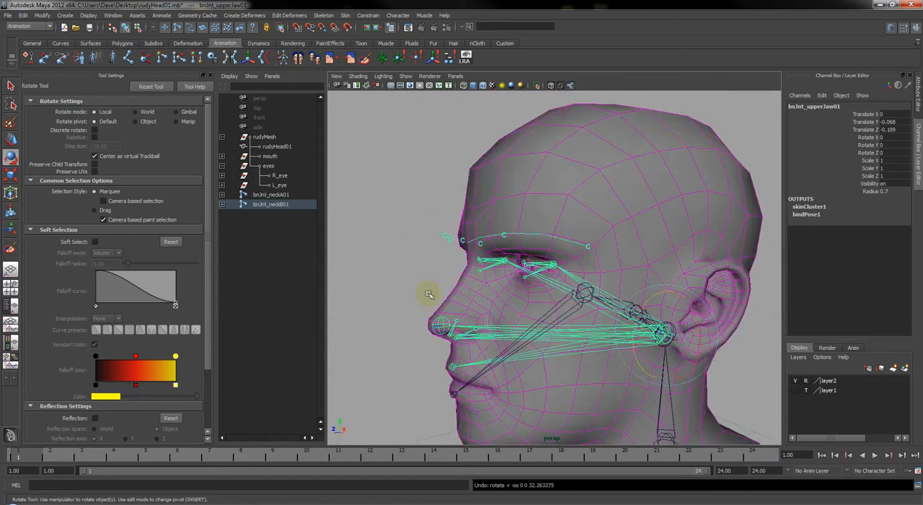
Expand the mouth group in the hierarchy to list the tongue and the top and bottom teeth
{"action": "left_click", "coordinate": [222, 156]}
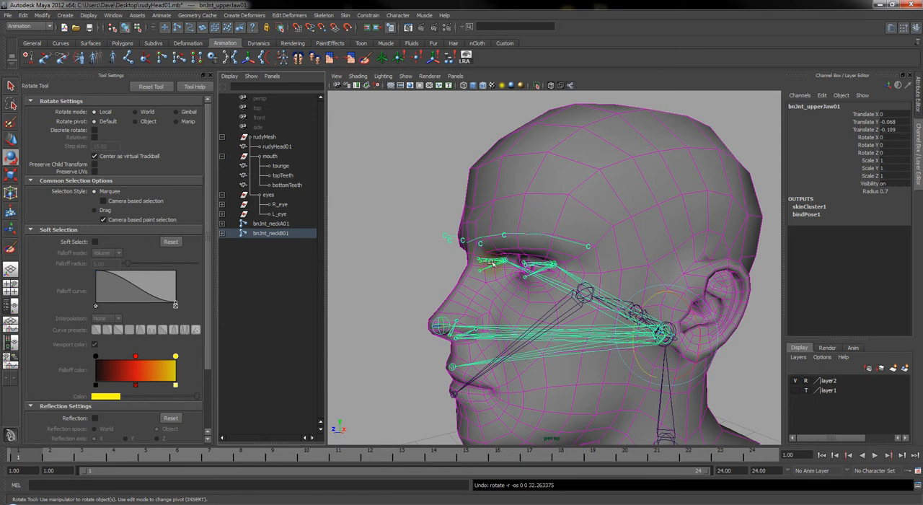
{"action": "mouse_move", "coordinate": [504, 376]}
{"action": "left_mouse_down", "text": "alt"}
{"action": "mouse_move", "coordinate": [504, 325]}
{"action": "mouse_move", "coordinate": [495, 382]}
{"action": "mouse_move", "coordinate": [504, 382]}
{"action": "left_mouse_up", "text": "alt"}
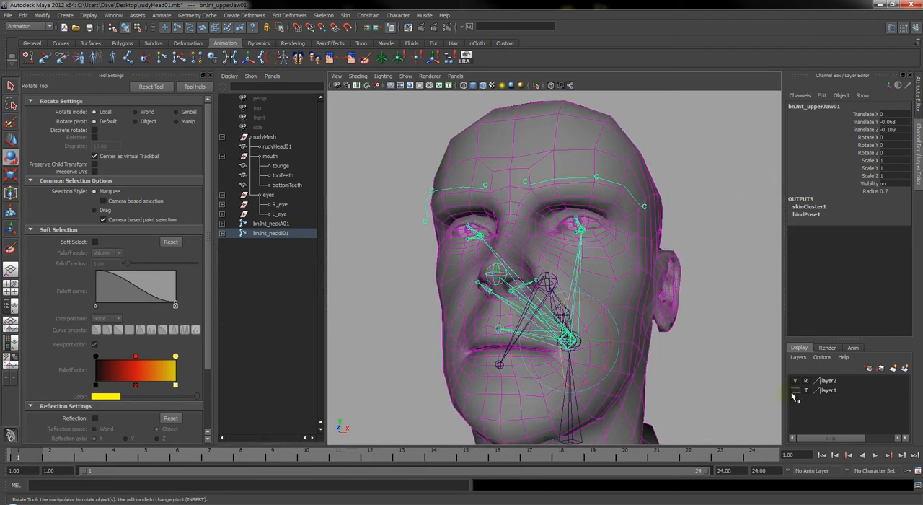
Show layer1, try rotating bnJnt_upperJaw01 about 33 degrees in Z to test whether the teeth follow, and undo the rotation
{"action": "left_click", "coordinate": [795, 390]}
{"action": "left_click_drag", "start_coordinate": [564, 324], "coordinate": [562, 307]}
{"action": "left_click_drag", "start_coordinate": [476, 345], "coordinate": [497, 356], "text": "alt"}
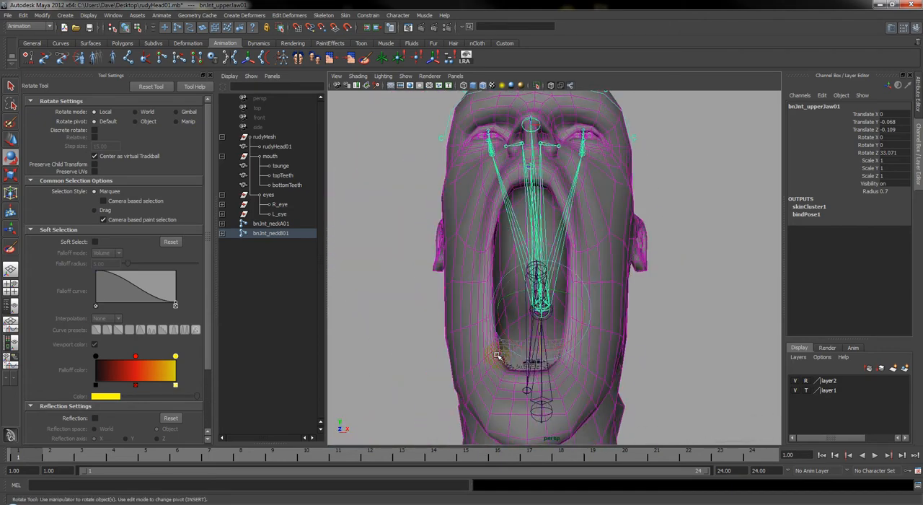
{"action": "right_click_drag", "start_coordinate": [496, 355], "coordinate": [558, 346], "text": "alt"}
{"action": "middle_click_drag", "start_coordinate": [558, 346], "coordinate": [574, 319], "text": "alt"}
{"action": "left_click_drag", "start_coordinate": [574, 319], "coordinate": [530, 325], "text": "alt"}
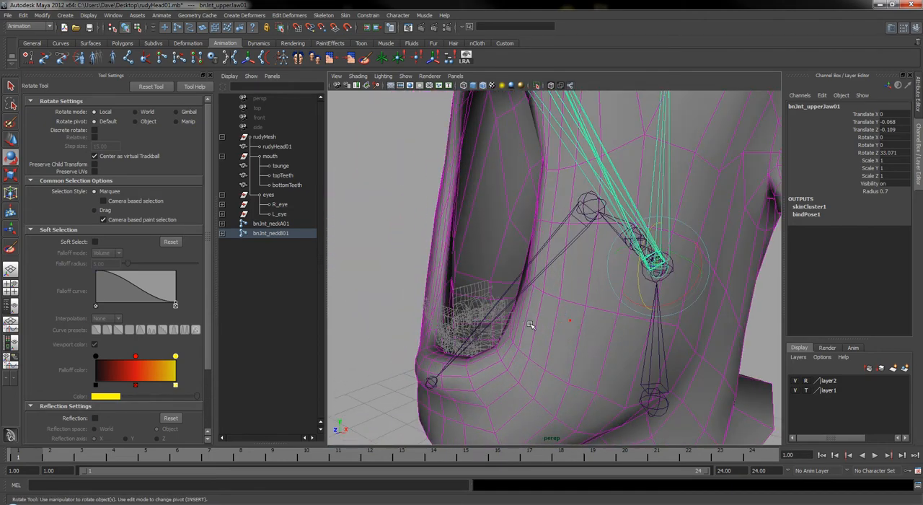
{"action": "key", "text": "ctrl+z"}
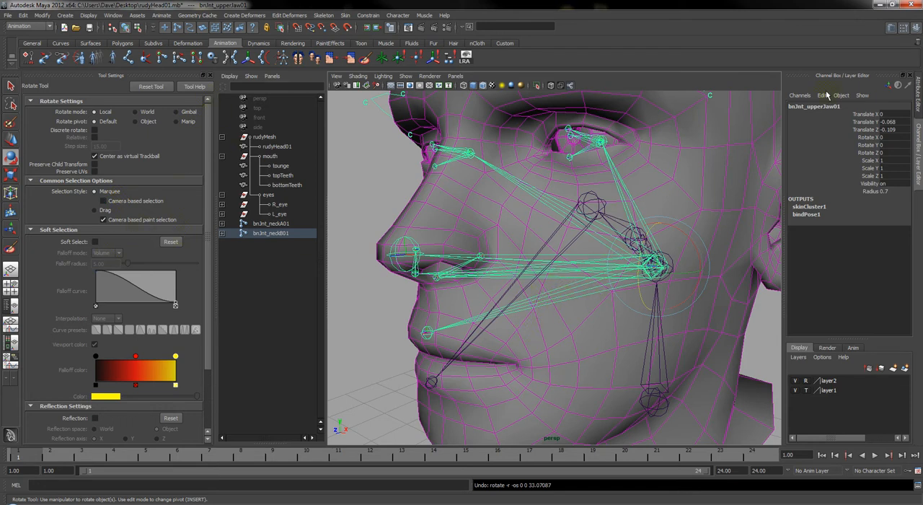
Parent-constrain the topTeeth mesh to the bnJnt_upperJaw01 joint
{"action": "left_click", "coordinate": [282, 177]}
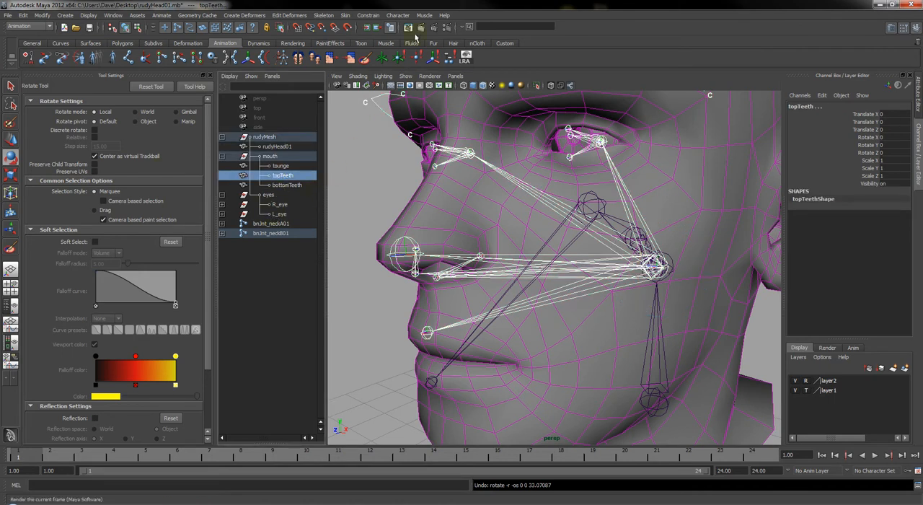
{"action": "left_click", "coordinate": [373, 15]}
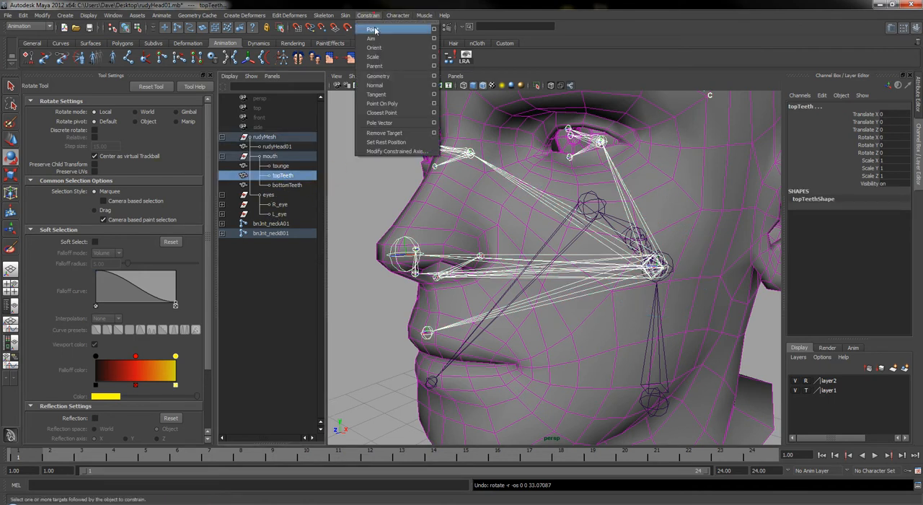
{"action": "left_click", "coordinate": [399, 66]}
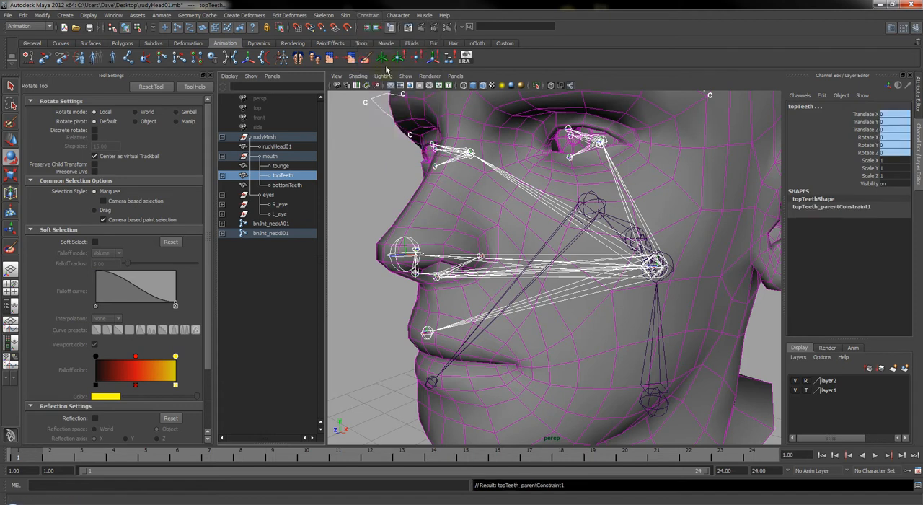
Parent-constrain the bottomTeeth mesh to the bnJnt_lowerJaw01 joint
{"action": "left_click", "coordinate": [511, 285]}
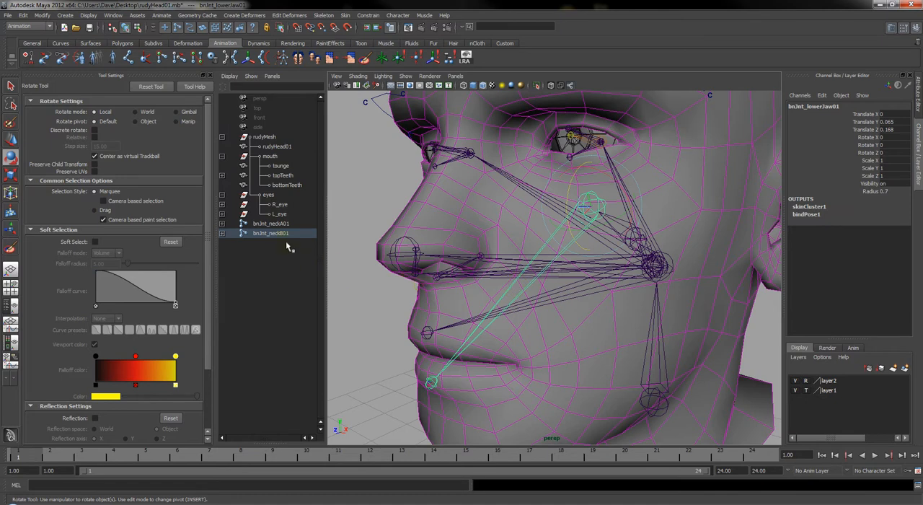
{"action": "left_click", "coordinate": [281, 186], "text": "ctrl"}
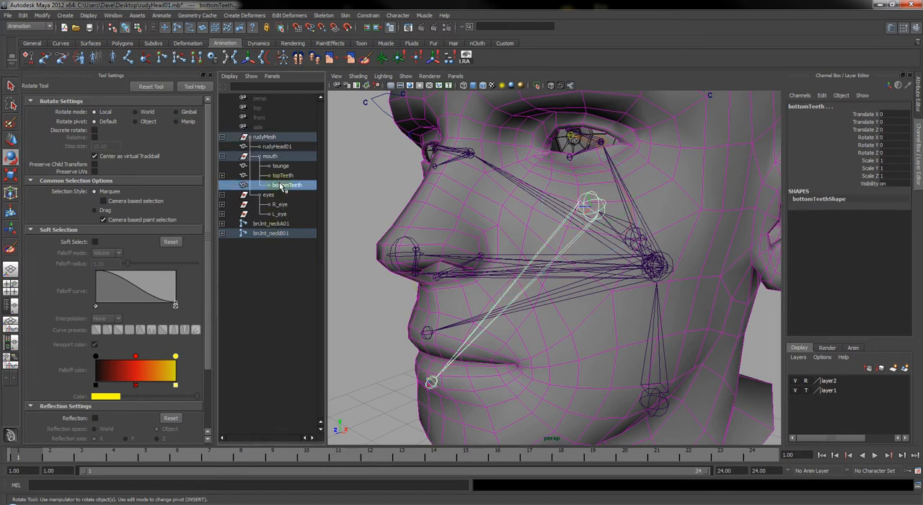
{"action": "key", "text": "g"}
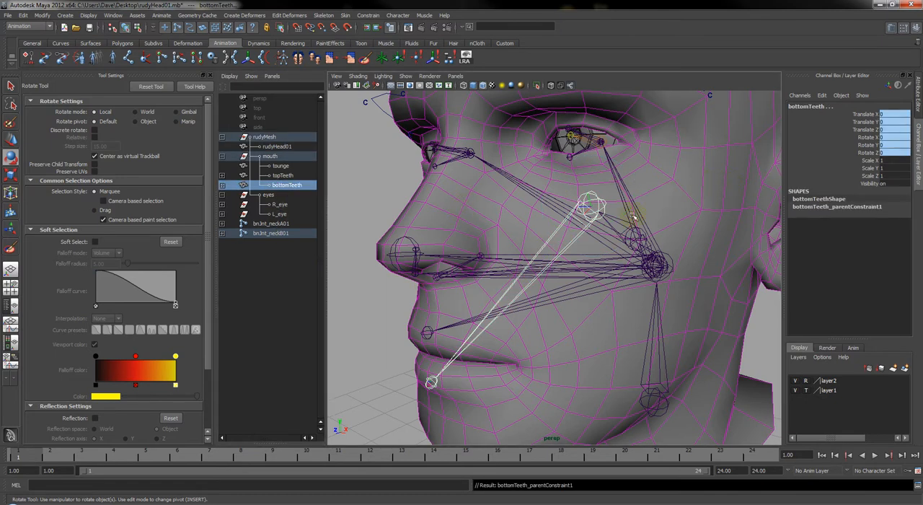
Rotate bnJnt_upperJaw01 about 27 degrees in Z and set layer1 to reference display to inspect the teeth in the open mouth
{"action": "left_click", "coordinate": [510, 302]}
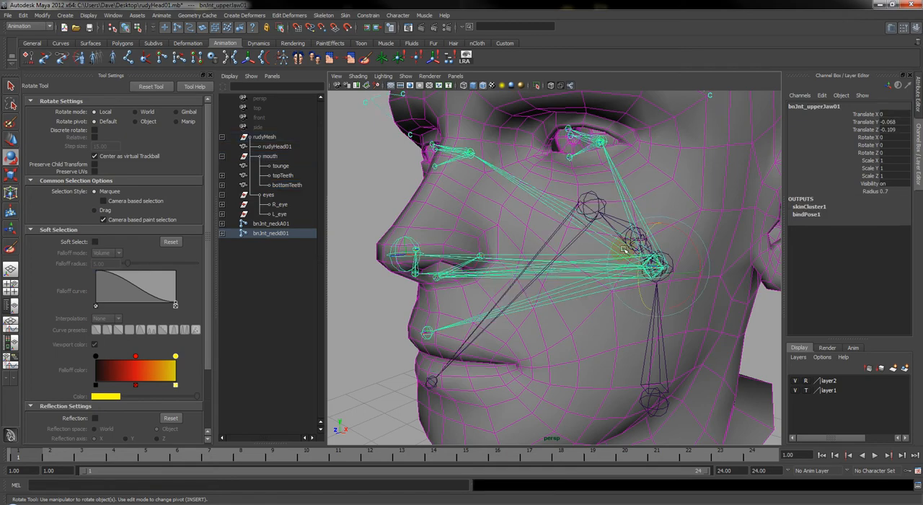
{"action": "mouse_move", "coordinate": [641, 250]}
{"action": "left_mouse_down"}
{"action": "mouse_move", "coordinate": [640, 229]}
{"action": "mouse_move", "coordinate": [637, 238]}
{"action": "left_mouse_up"}
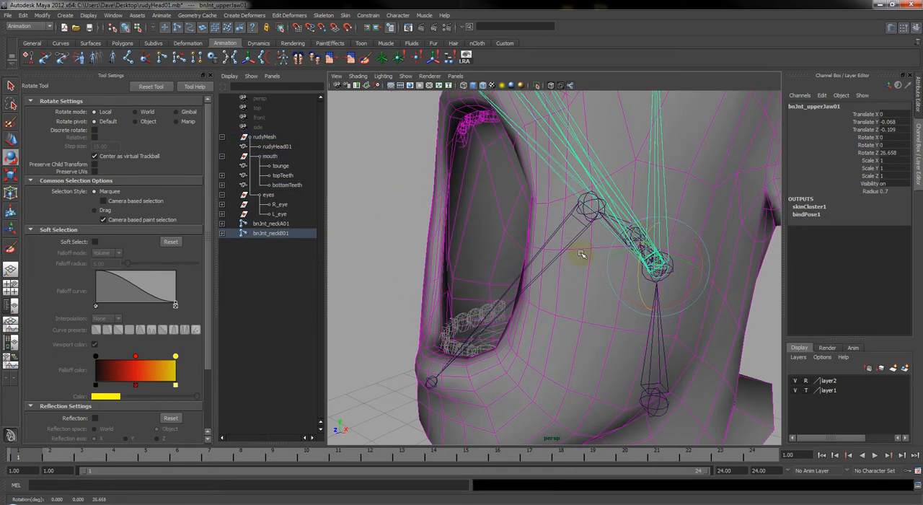
{"action": "mouse_move", "coordinate": [583, 259]}
{"action": "left_mouse_down", "text": "alt"}
{"action": "mouse_move", "coordinate": [645, 250]}
{"action": "mouse_move", "coordinate": [667, 262]}
{"action": "left_mouse_up", "text": "alt"}
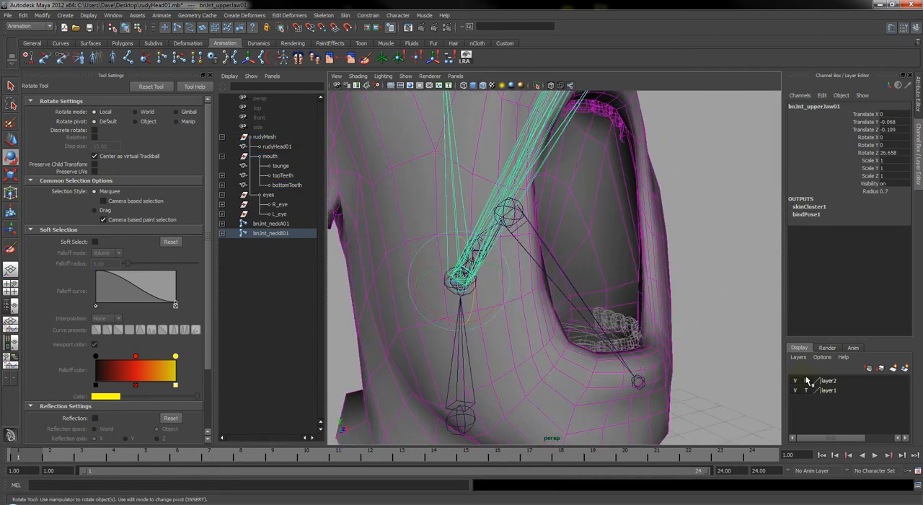
{"action": "left_click", "coordinate": [806, 390]}
{"action": "left_click", "coordinate": [697, 216]}
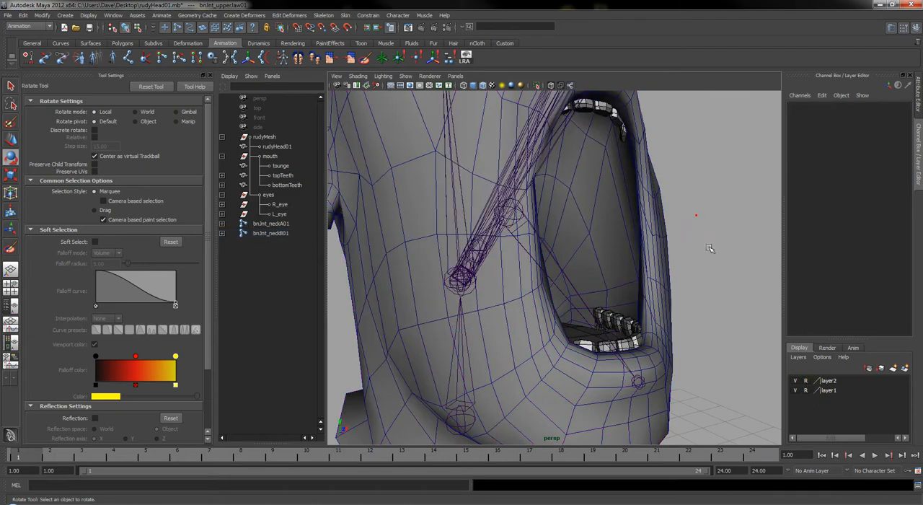
{"action": "left_click_drag", "start_coordinate": [697, 216], "coordinate": [647, 287], "text": "alt"}
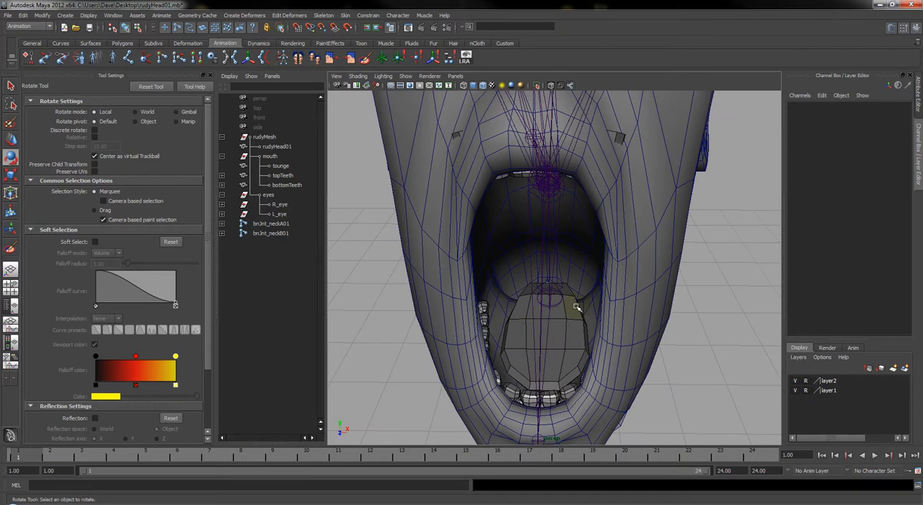
Hide layer1, reset the Rotate Z of bnJnt_upperJaw01 to 0, and clear the selection
{"action": "left_click", "coordinate": [796, 390]}
{"action": "left_click_drag", "start_coordinate": [587, 367], "coordinate": [602, 330], "text": "alt"}
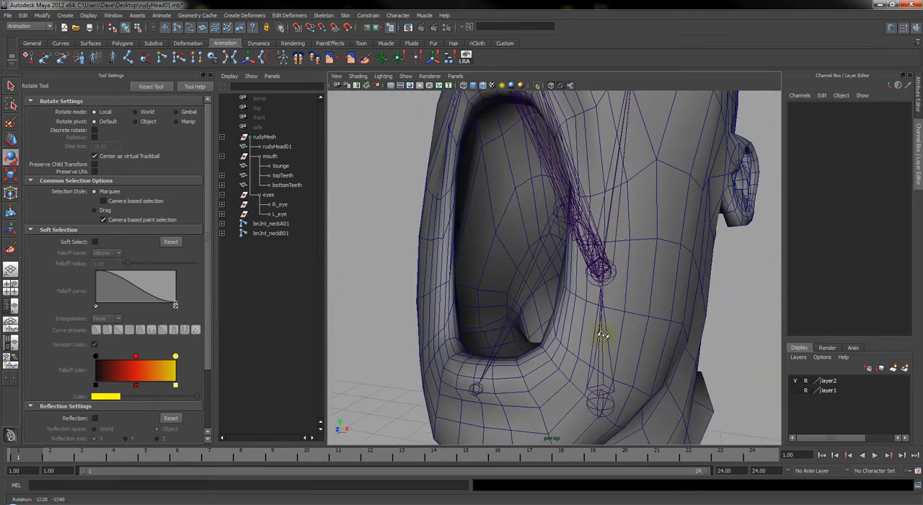
{"action": "left_click", "coordinate": [552, 184]}
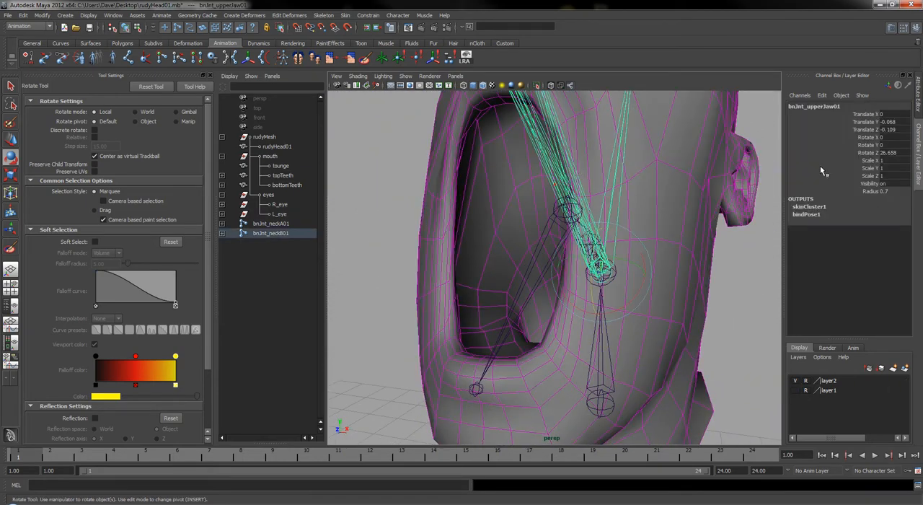
{"action": "left_click", "coordinate": [896, 152]}
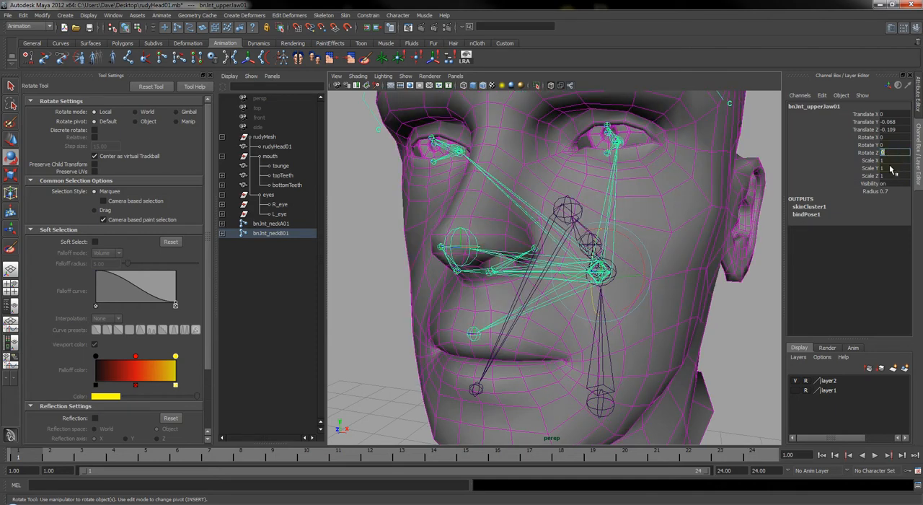
{"action": "scroll", "coordinate": [670, 260], "scroll_direction": "down", "scroll_amount": 6}
{"action": "left_click", "coordinate": [667, 246]}
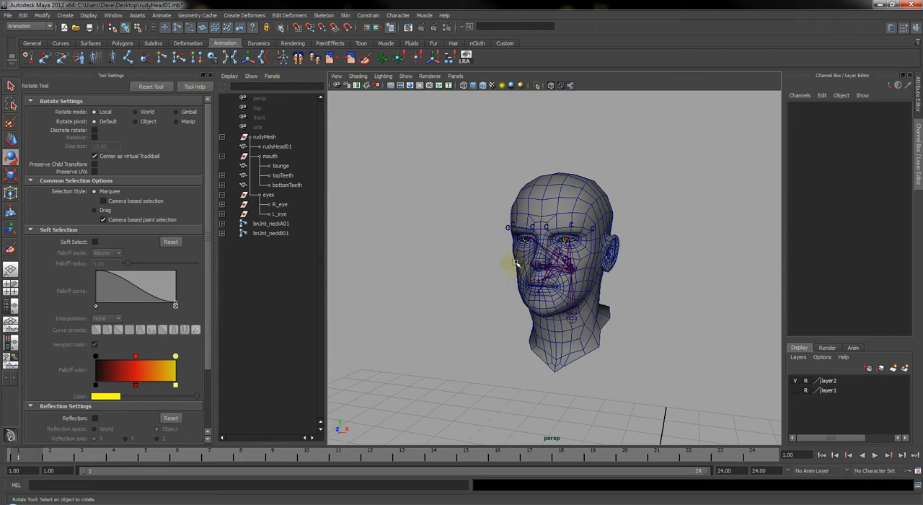
Duplicate the rudyHead01 mesh and the eyes group, and unparent both copies from rudyMesh
{"action": "left_click", "coordinate": [269, 147]}
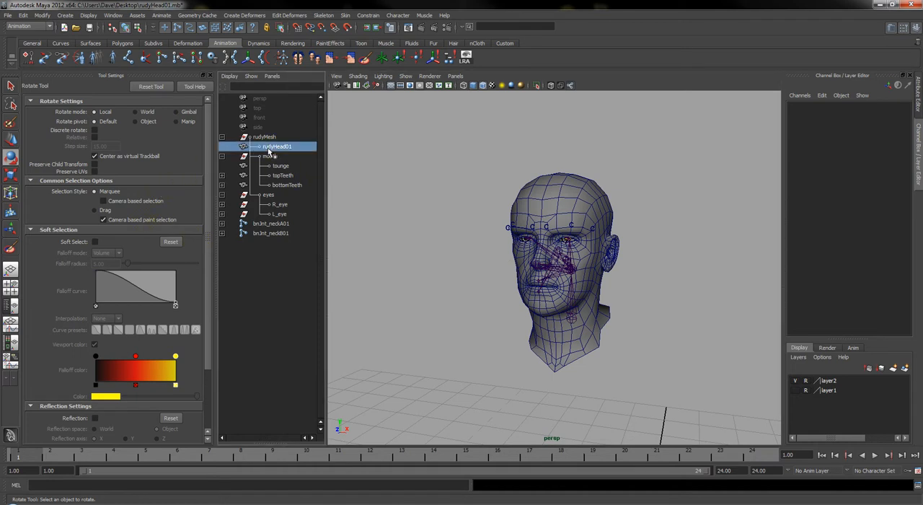
{"action": "left_click", "coordinate": [270, 195]}
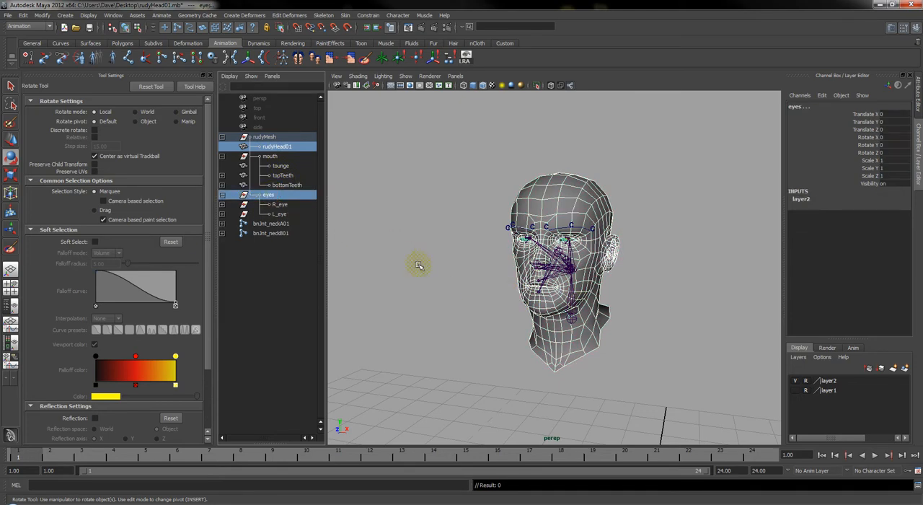
{"action": "left_click_drag", "start_coordinate": [581, 300], "coordinate": [630, 292], "text": "alt"}
{"action": "right_click_drag", "start_coordinate": [631, 291], "coordinate": [613, 274], "text": "alt"}
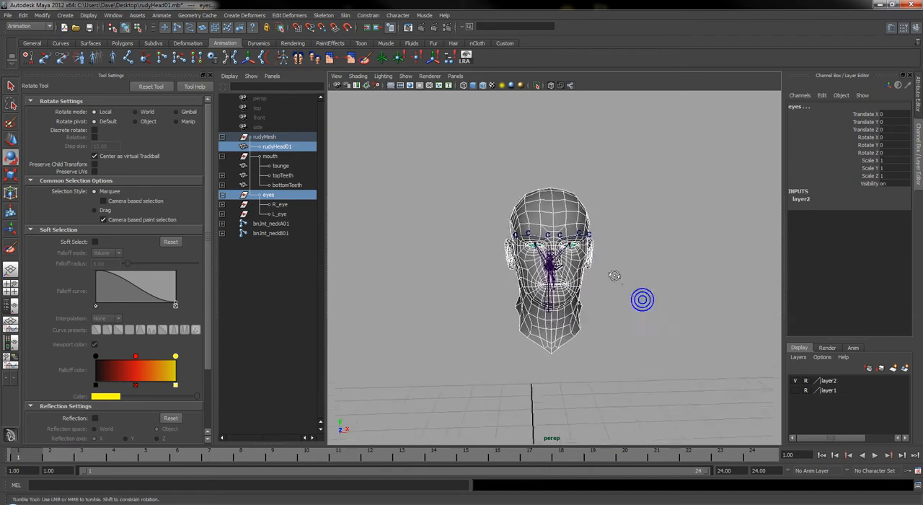
{"action": "left_click_drag", "start_coordinate": [620, 282], "coordinate": [618, 310], "text": "alt"}
{"action": "middle_click_drag", "start_coordinate": [618, 310], "coordinate": [556, 301], "text": "alt"}
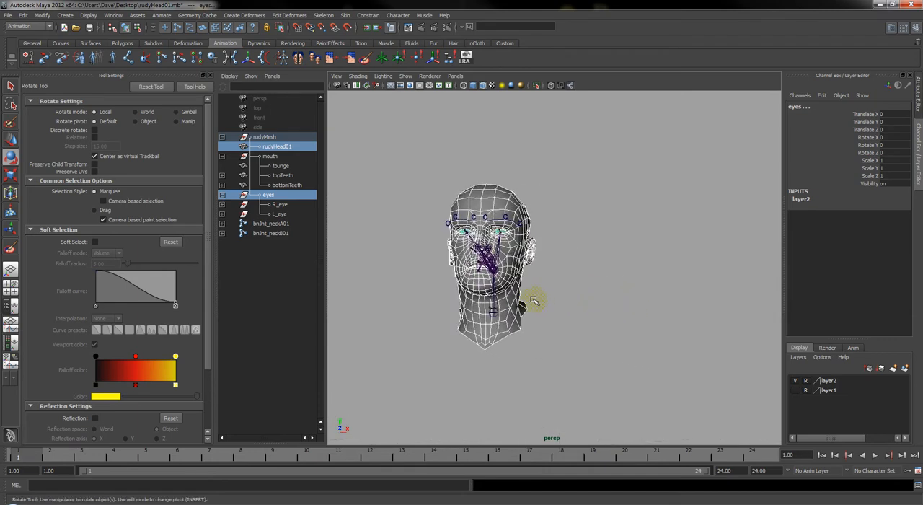
{"action": "key", "text": "ctrl+d"}
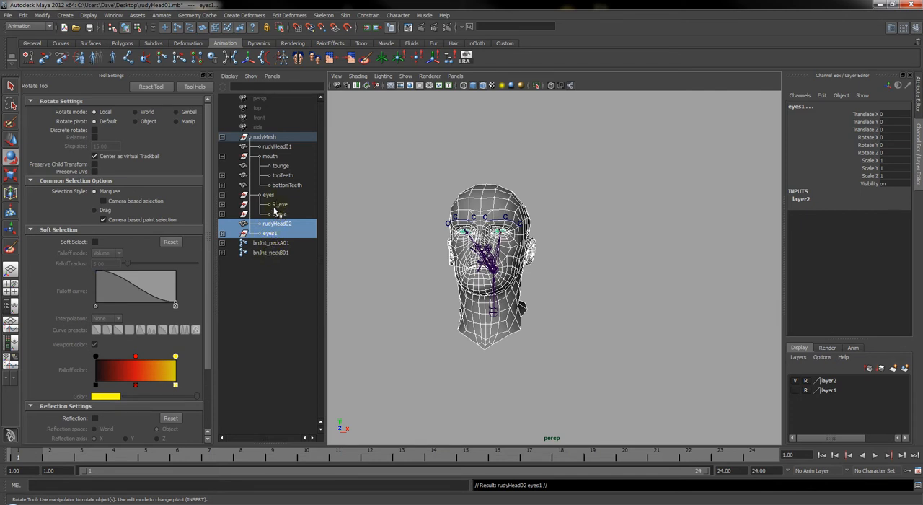
{"action": "key", "text": "shift+p"}
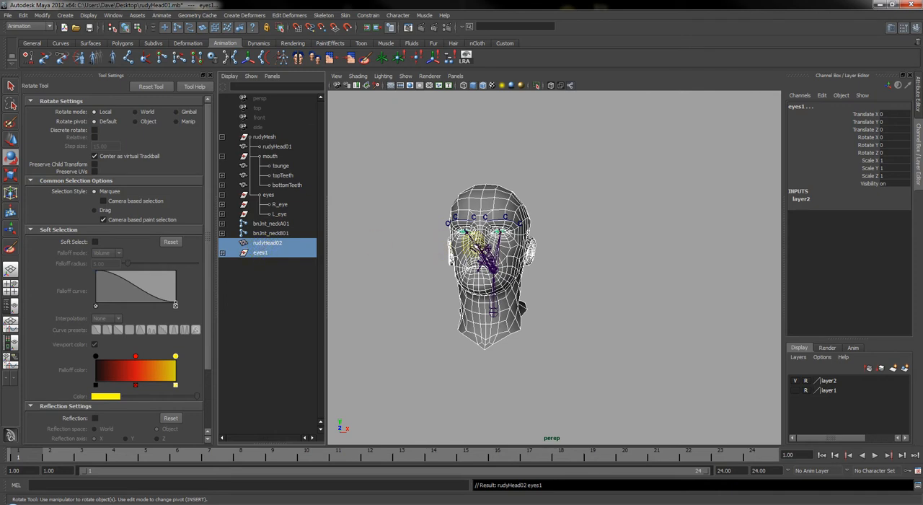
Unlock all translate, rotate and scale channels of the duplicated head rudyHead02
{"action": "left_click", "coordinate": [274, 243]}
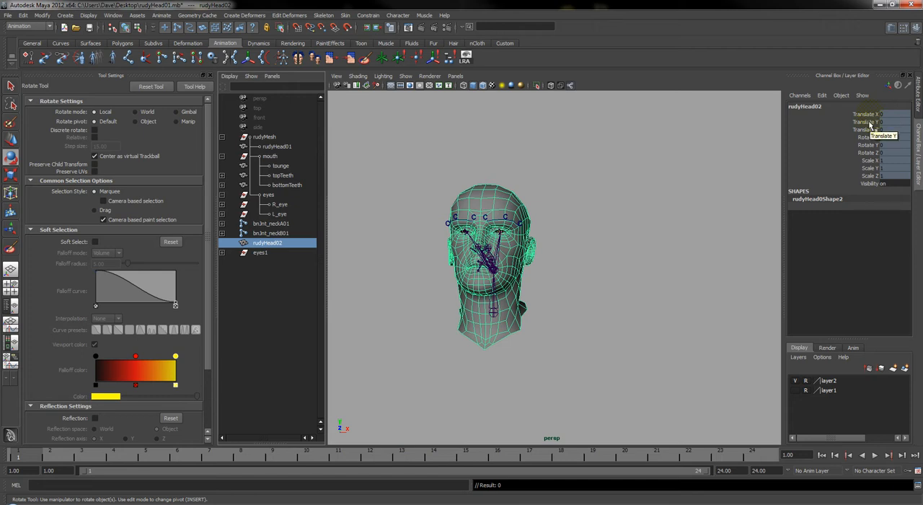
{"action": "left_click_drag", "start_coordinate": [868, 114], "coordinate": [876, 180]}
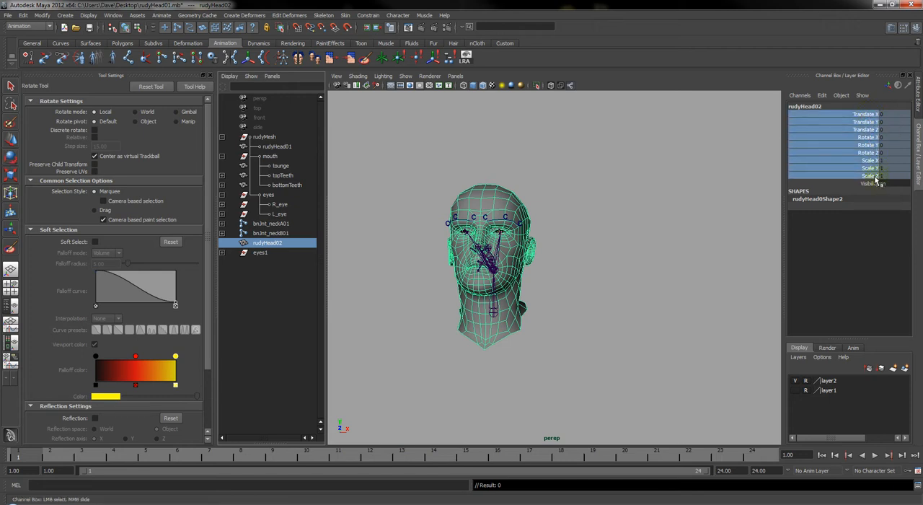
{"action": "right_click", "coordinate": [871, 124]}
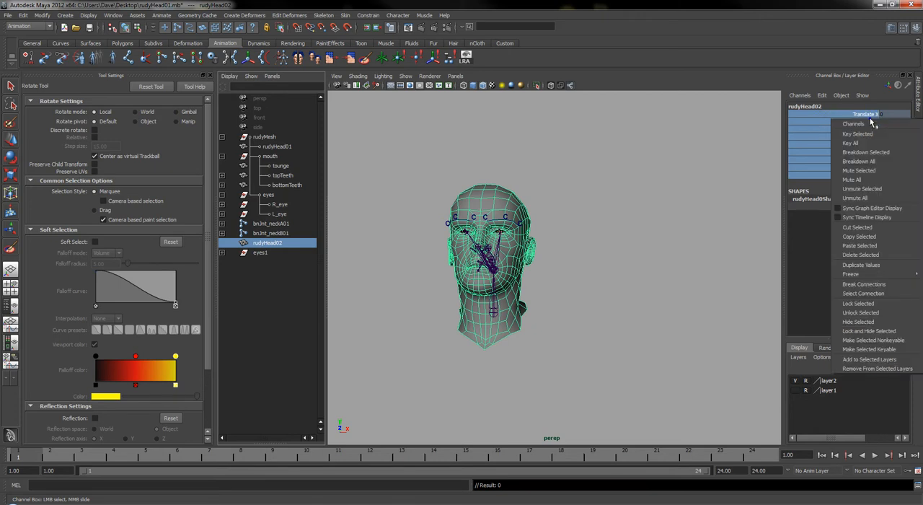
{"action": "left_click", "coordinate": [858, 313]}
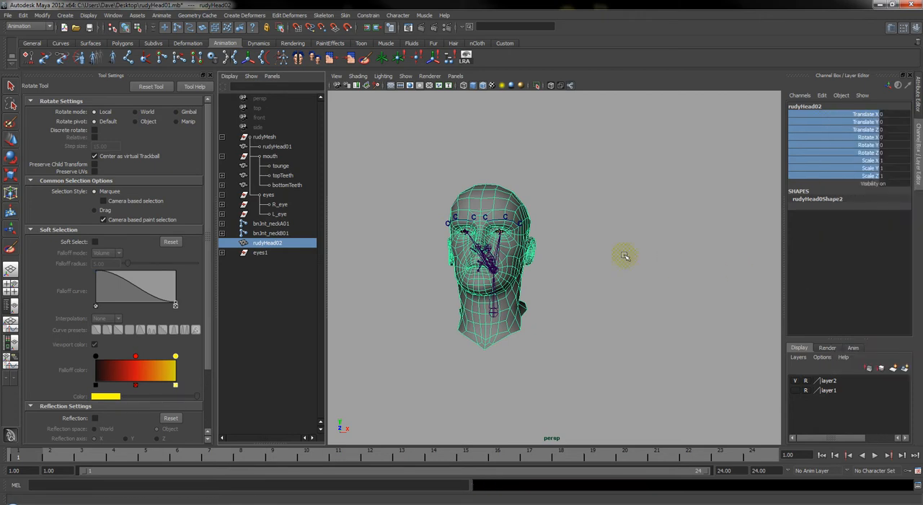
Rename the duplicated head as bShp_rudyHead01 and the duplicated eyes group as grp_bShp_eyes01
{"action": "left_click", "coordinate": [258, 253]}
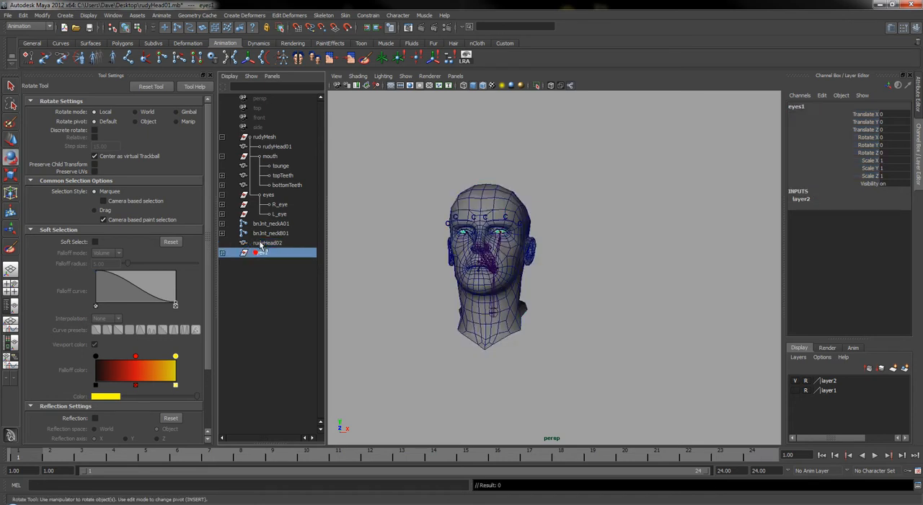
{"action": "double_click", "coordinate": [264, 243]}
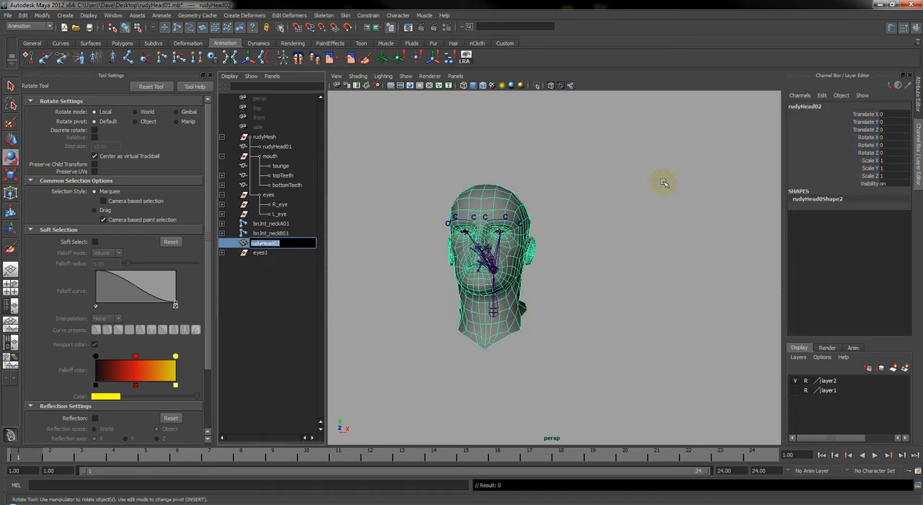
{"action": "type", "text": "bShp_"}
{"action": "key", "text": "Return"}
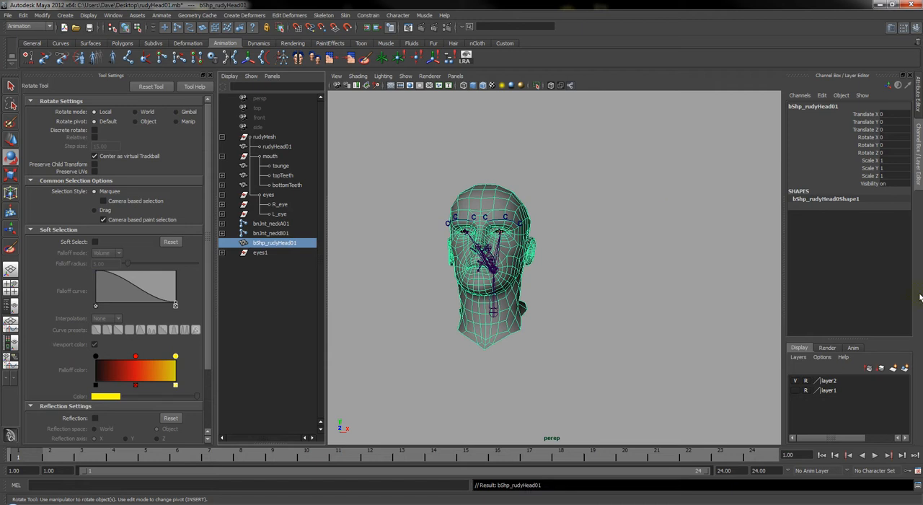
{"action": "double_click", "coordinate": [261, 253]}
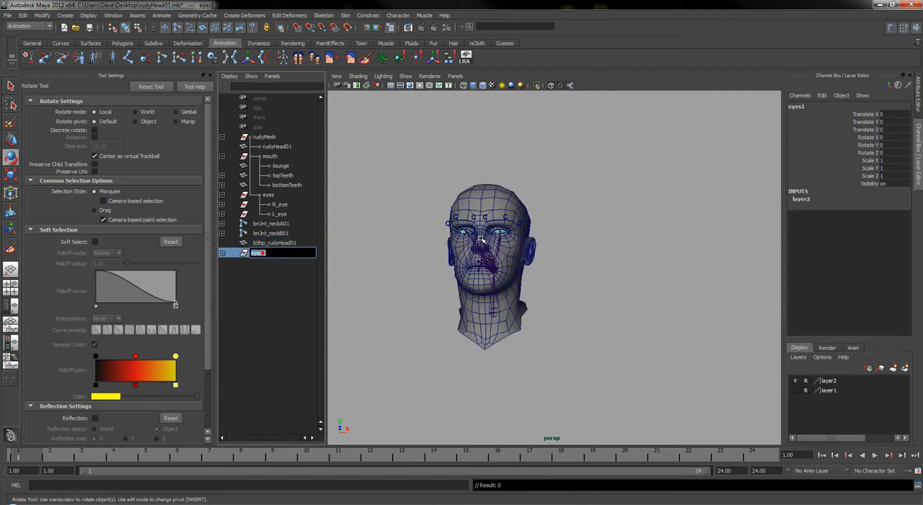
{"action": "type", "text": "grp_bShp_"}
{"action": "key", "text": "Return"}
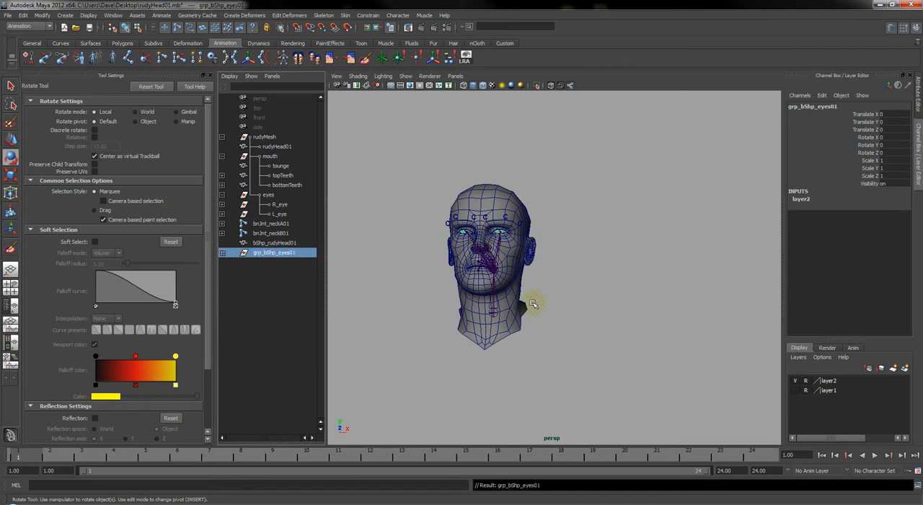
Move bShp_rudyHead01 and grp_bShp_eyes01 together along X to Translate X 1 in the front view
{"action": "left_click", "coordinate": [278, 243], "text": "ctrl"}
{"action": "left_click_drag", "start_coordinate": [614, 254], "coordinate": [640, 346], "text": "alt"}
{"action": "key", "text": "space"}
{"action": "key", "text": "space"}
{"action": "right_click_drag", "start_coordinate": [511, 356], "coordinate": [489, 353], "text": "alt"}
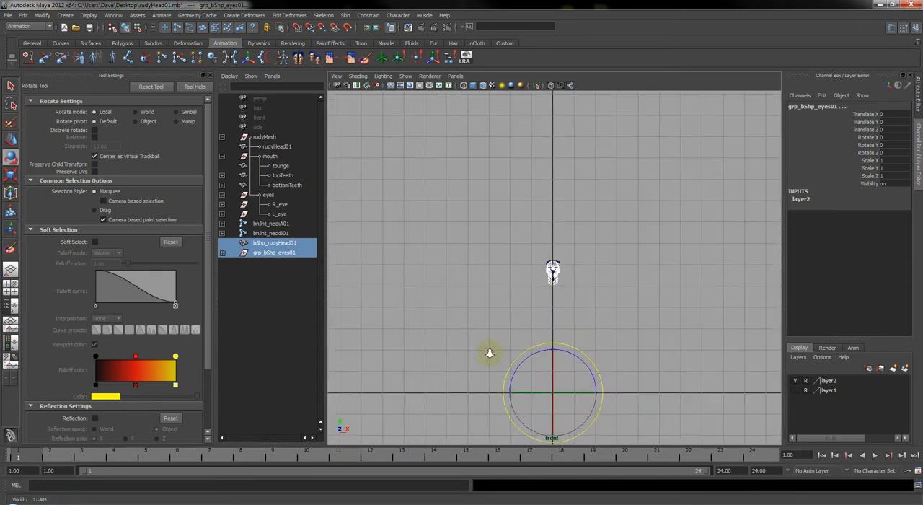
{"action": "middle_click_drag", "start_coordinate": [601, 351], "coordinate": [575, 311], "text": "alt"}
{"action": "right_click_drag", "start_coordinate": [505, 271], "coordinate": [577, 291], "text": "alt"}
{"action": "key", "text": "w"}
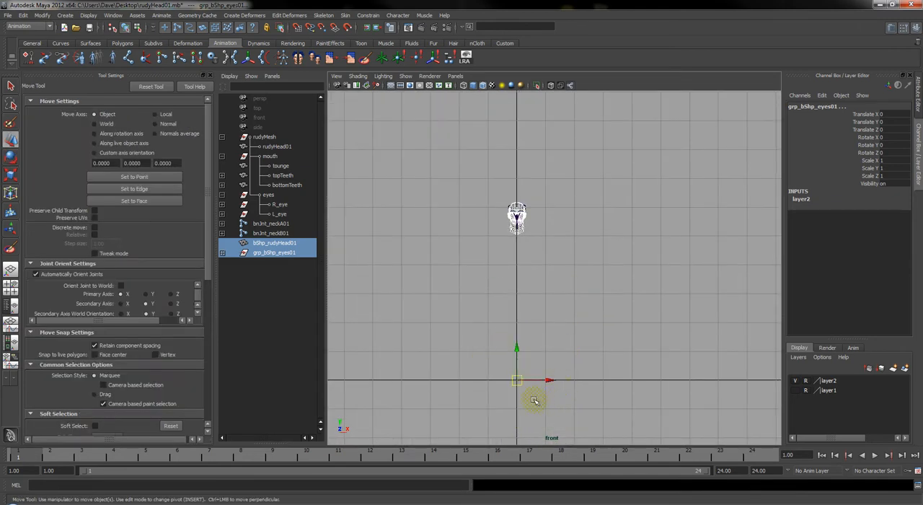
{"action": "left_click_drag", "start_coordinate": [549, 380], "coordinate": [548, 379]}
{"action": "right_click_drag", "start_coordinate": [481, 225], "coordinate": [596, 270], "text": "alt"}
{"action": "middle_click_drag", "start_coordinate": [567, 213], "coordinate": [617, 424], "text": "alt"}
{"action": "right_click_drag", "start_coordinate": [498, 319], "coordinate": [743, 324], "text": "alt"}
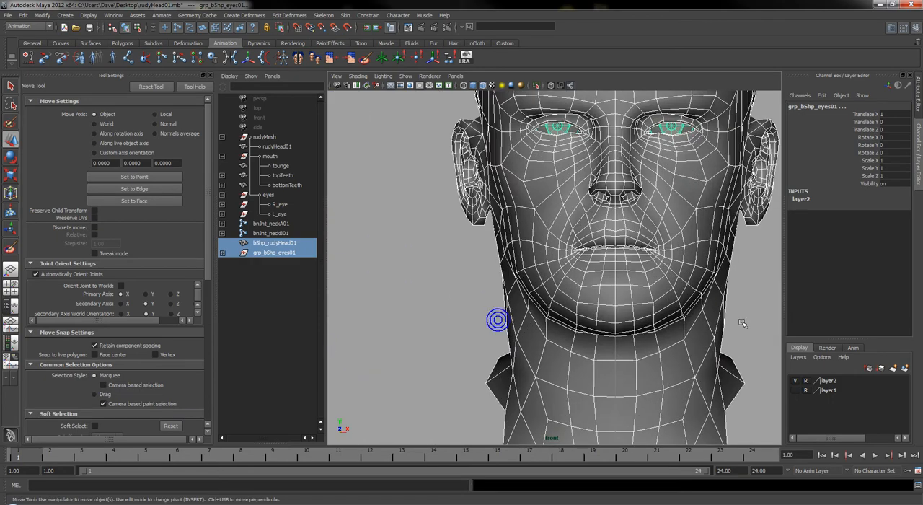
{"action": "mouse_move", "coordinate": [666, 311]}
{"action": "right_mouse_down", "text": "alt"}
{"action": "mouse_move", "coordinate": [657, 308]}
{"action": "mouse_move", "coordinate": [670, 305]}
{"action": "right_mouse_up", "text": "alt"}
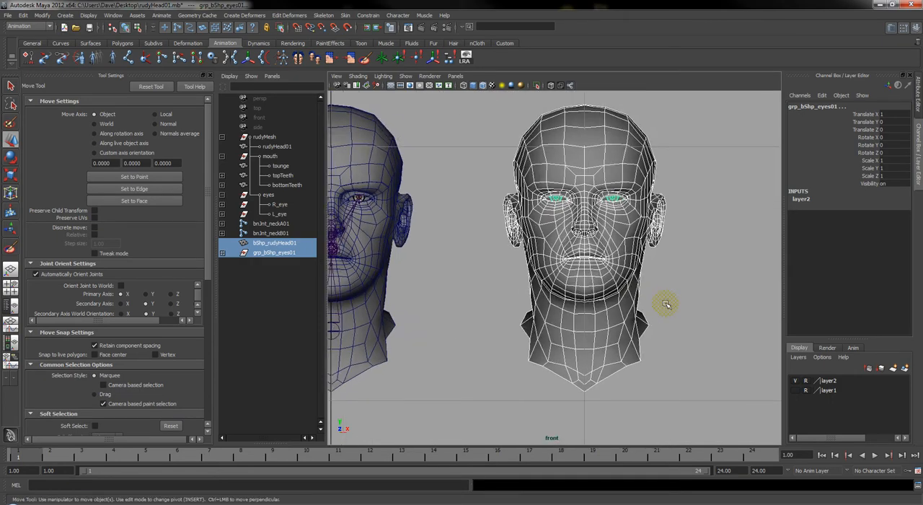
Clear the selection and return to the perspective view of both heads
{"action": "left_click", "coordinate": [677, 295]}
{"action": "key", "text": "space"}
{"action": "left_click_drag", "start_coordinate": [679, 294], "coordinate": [649, 297]}
{"action": "right_click_drag", "start_coordinate": [587, 298], "coordinate": [700, 298], "text": "alt"}
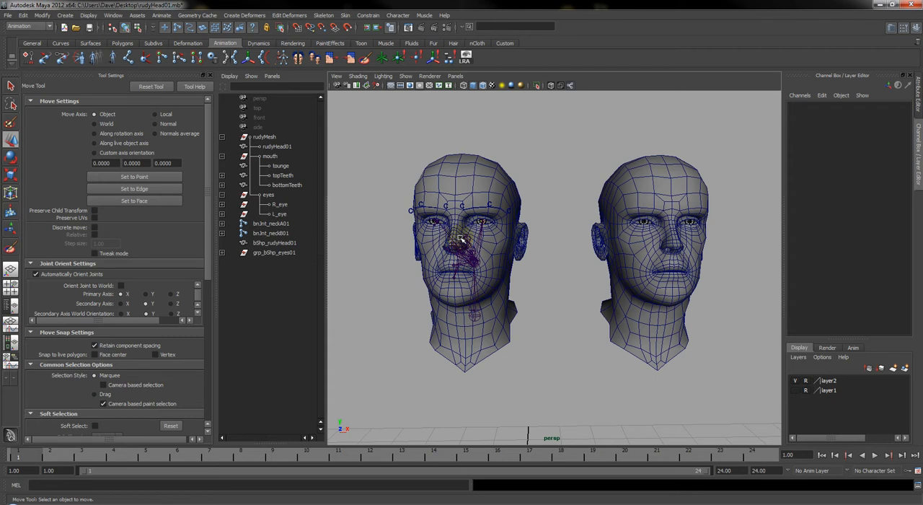
Select bShp_rudyHead01 and then rudyHead01, and name the new blend shape node bShp_rudy01 in the blend shape creation options
{"action": "left_click", "coordinate": [670, 274]}
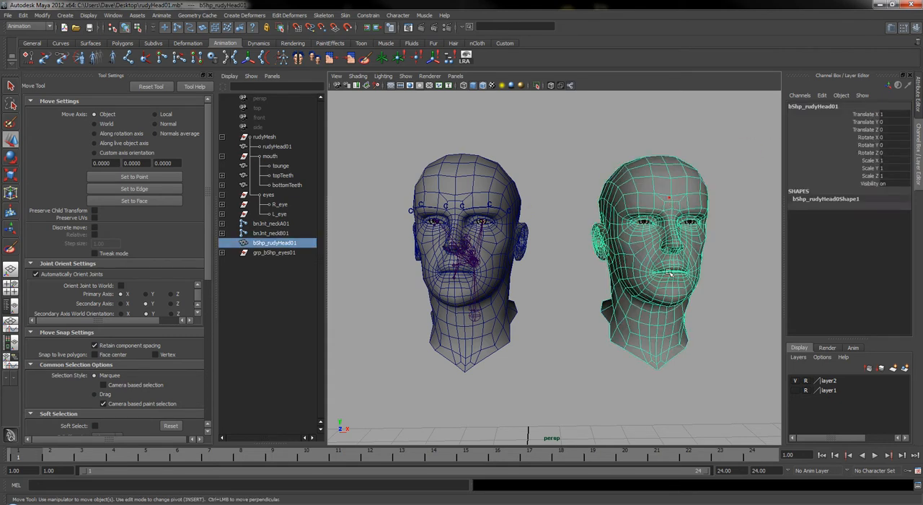
{"action": "left_click_drag", "start_coordinate": [642, 289], "coordinate": [586, 281], "text": "alt"}
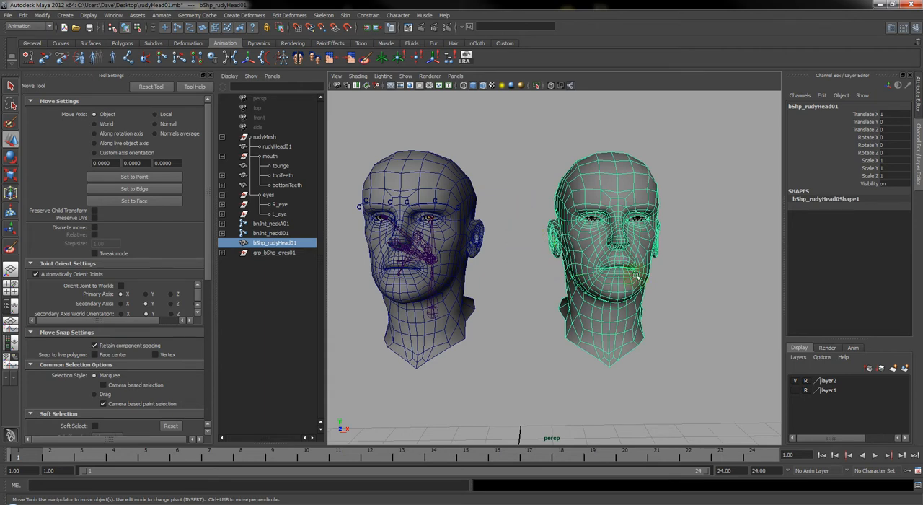
{"action": "mouse_move", "coordinate": [567, 347]}
{"action": "left_mouse_down", "text": "alt"}
{"action": "mouse_move", "coordinate": [568, 357]}
{"action": "mouse_move", "coordinate": [567, 345]}
{"action": "left_mouse_up", "text": "alt"}
{"action": "left_click_drag", "start_coordinate": [561, 296], "coordinate": [529, 295], "text": "alt"}
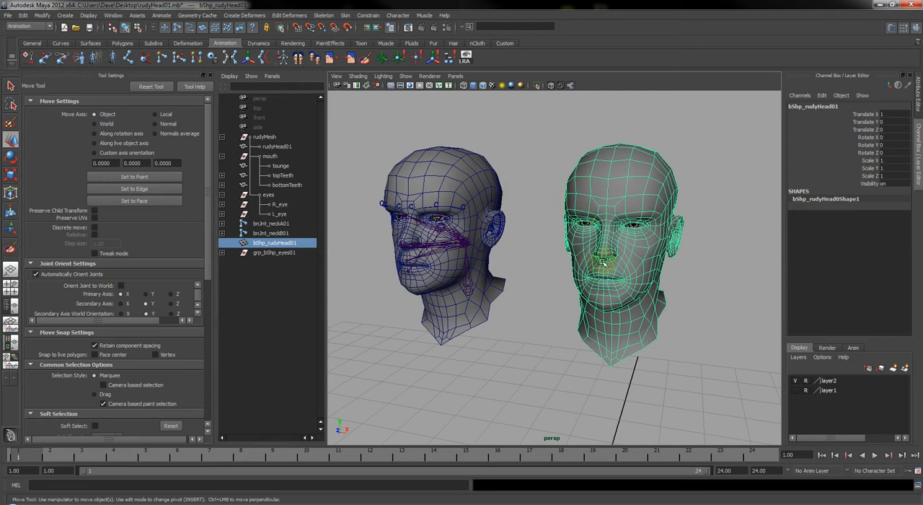
{"action": "left_click_drag", "start_coordinate": [576, 253], "coordinate": [609, 230], "text": "alt"}
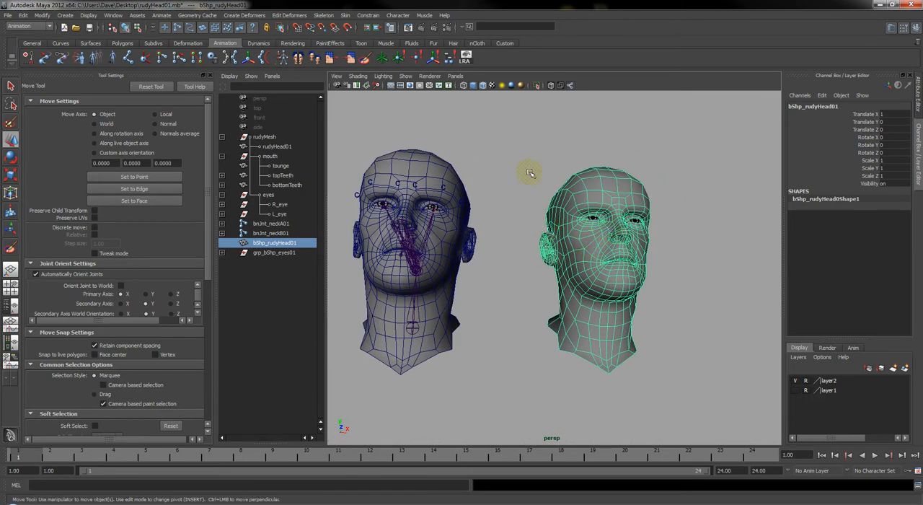
{"action": "left_click", "coordinate": [415, 155]}
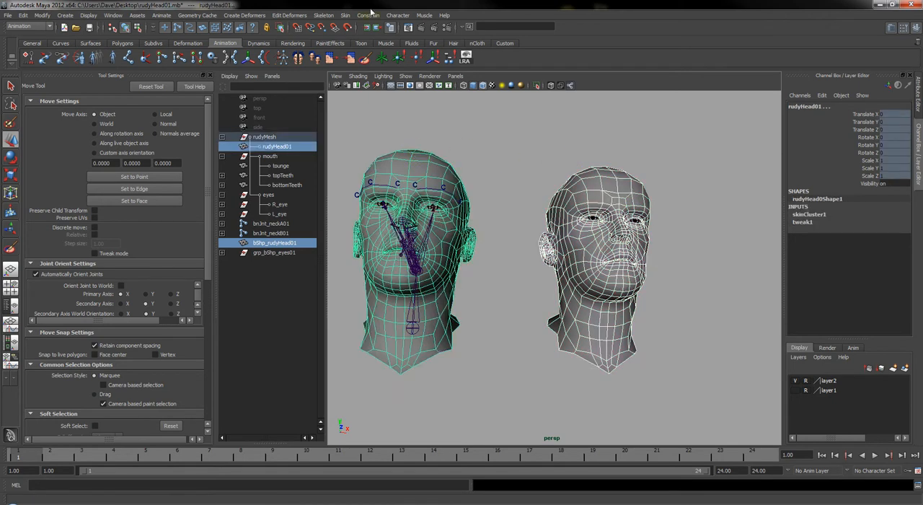
{"action": "left_click", "coordinate": [346, 16]}
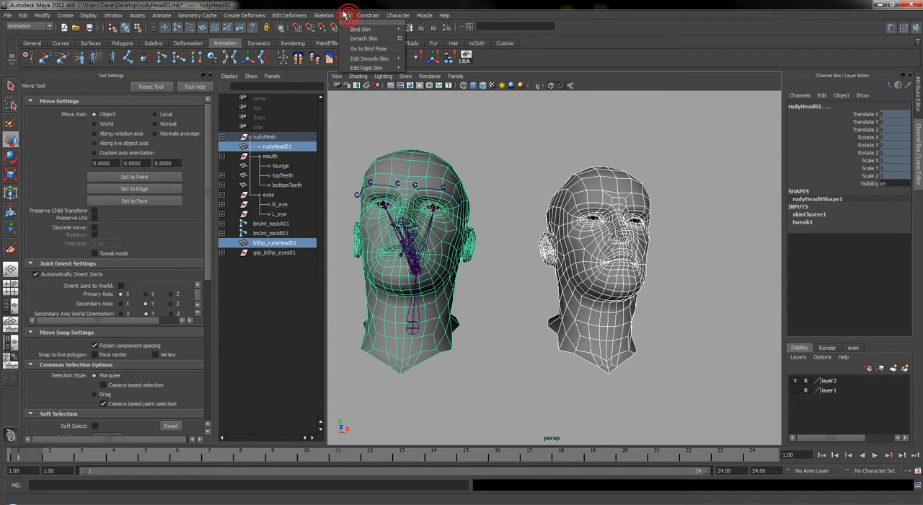
{"action": "mouse_move", "coordinate": [250, 19]}
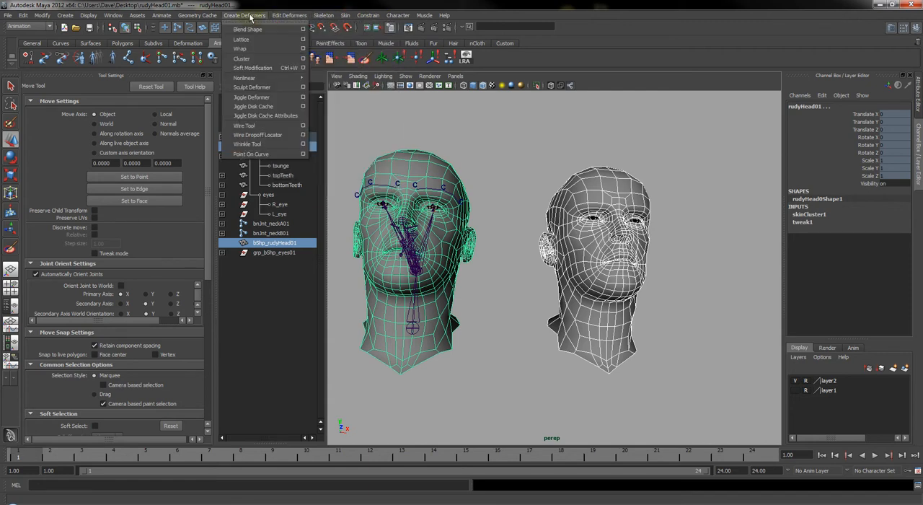
{"action": "left_click", "coordinate": [302, 29]}
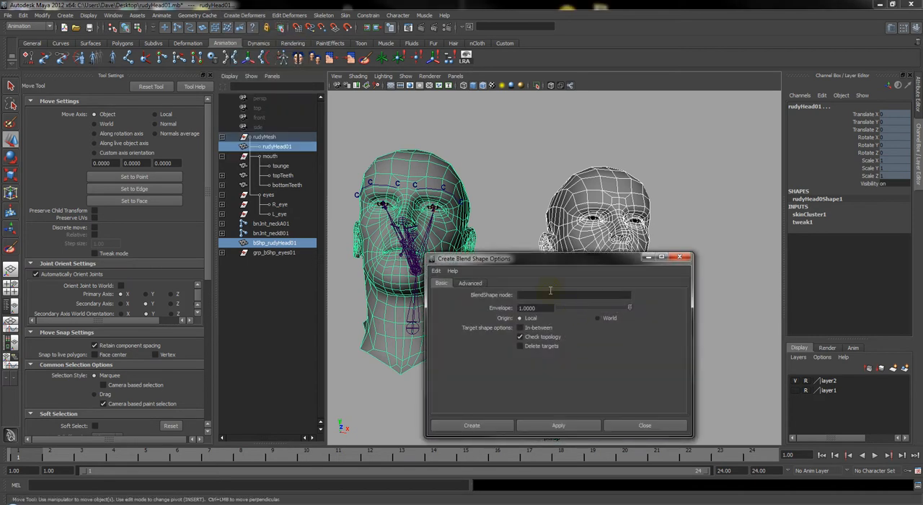
{"action": "left_click", "coordinate": [549, 294]}
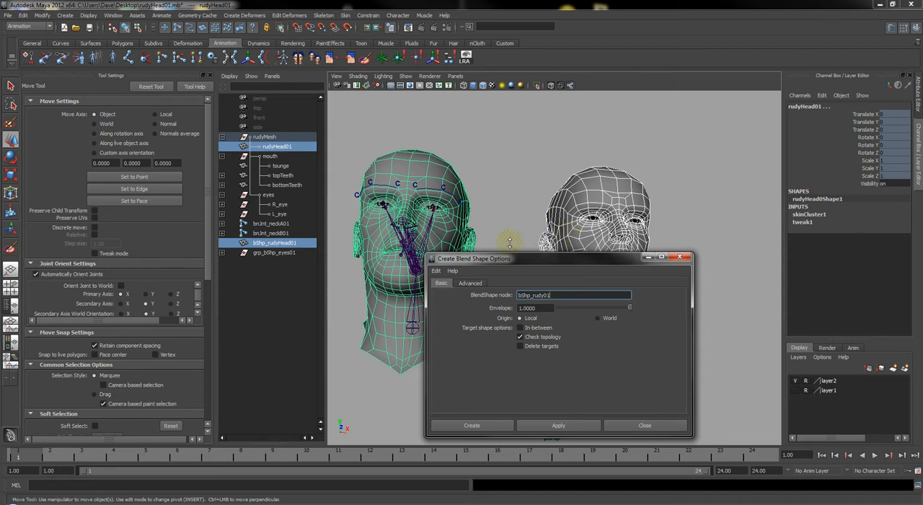
Set the blend shape's deformation order to Front of chain and create the blend shape
{"action": "left_click", "coordinate": [463, 283]}
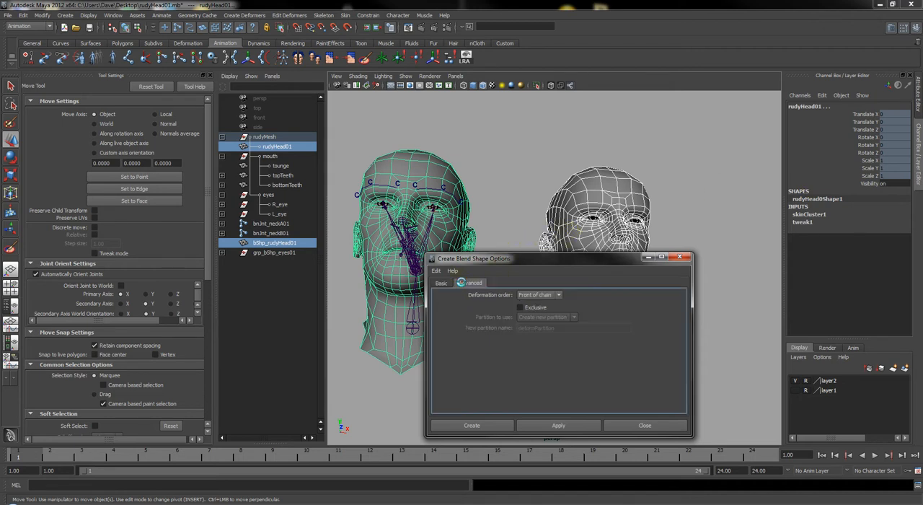
{"action": "left_click", "coordinate": [521, 296]}
{"action": "left_click", "coordinate": [532, 334]}
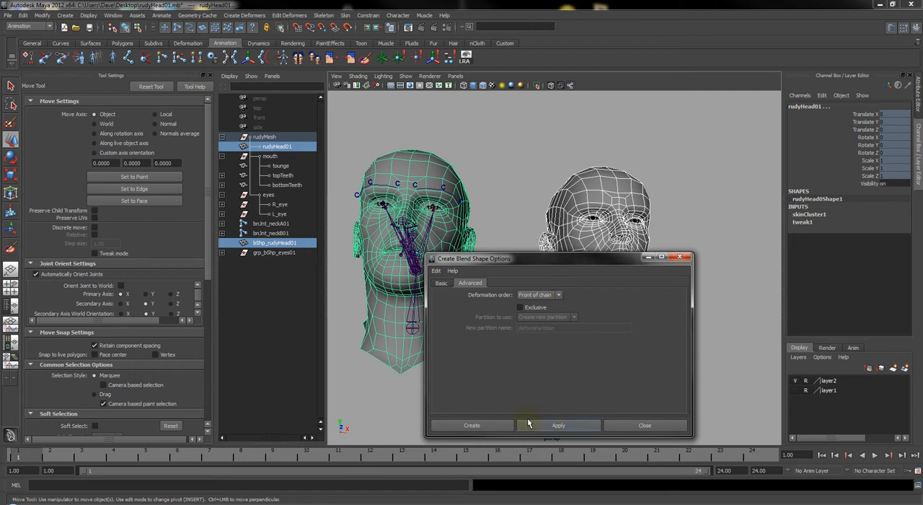
{"action": "left_click", "coordinate": [486, 425]}
Try pulling the vertices around one eye of bShp_rudyHead01 up and away from the head, and undo the move
{"action": "left_click", "coordinate": [635, 188]}
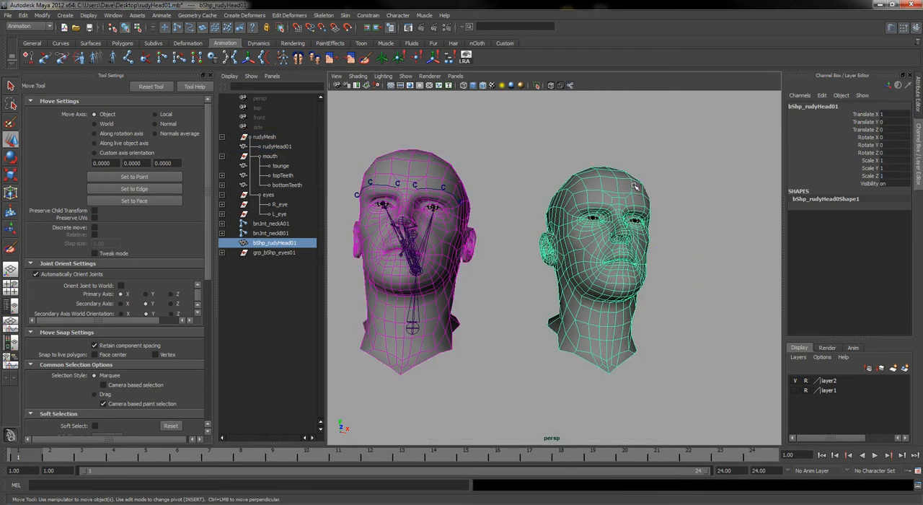
{"action": "right_click_drag", "start_coordinate": [634, 186], "coordinate": [607, 186]}
{"action": "left_click_drag", "start_coordinate": [631, 161], "coordinate": [681, 242]}
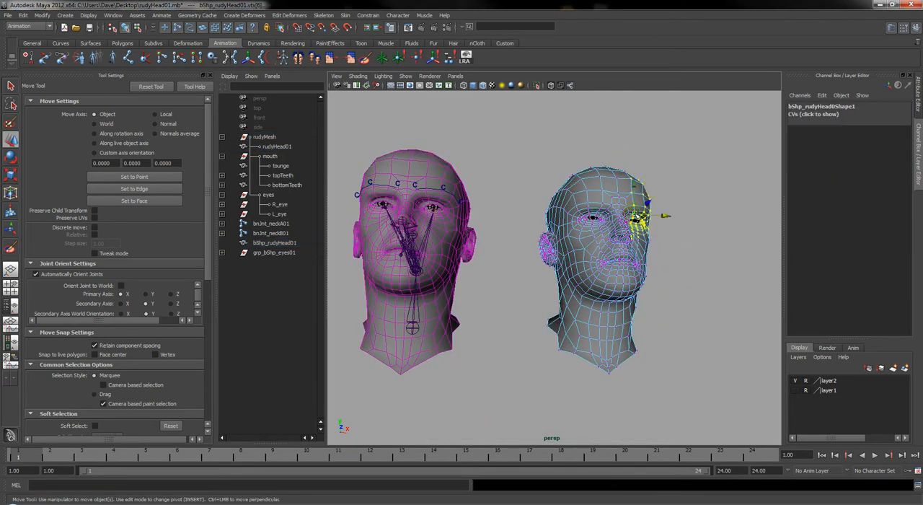
{"action": "left_click_drag", "start_coordinate": [640, 214], "coordinate": [683, 162]}
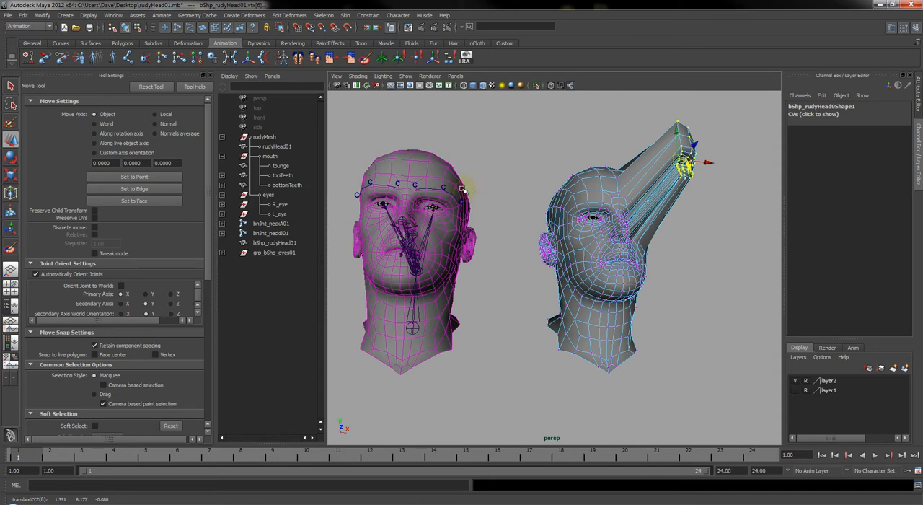
{"action": "key", "text": "ctrl+z"}
Set the bShp_rudyHead01 target weight of rudyHead01's bShp_rudy01 blend shape to 1
{"action": "left_click", "coordinate": [432, 174]}
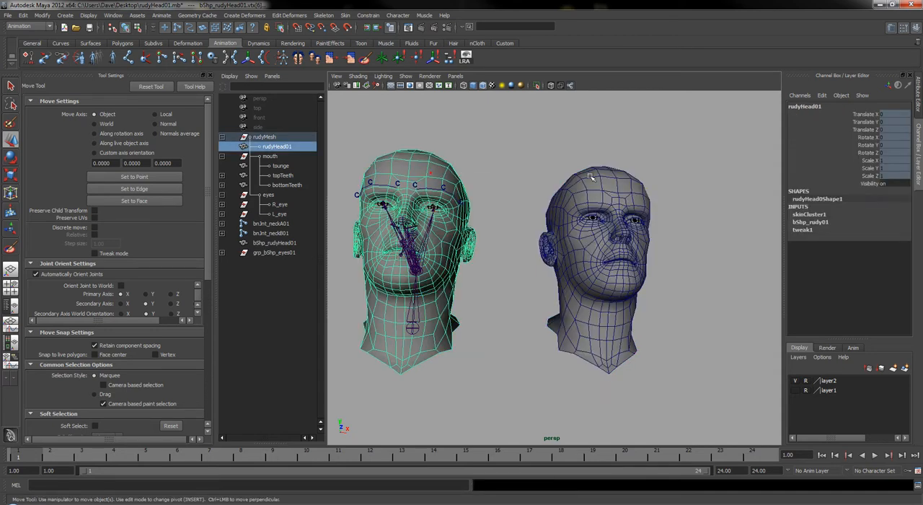
{"action": "left_click", "coordinate": [811, 222]}
{"action": "left_click", "coordinate": [903, 237]}
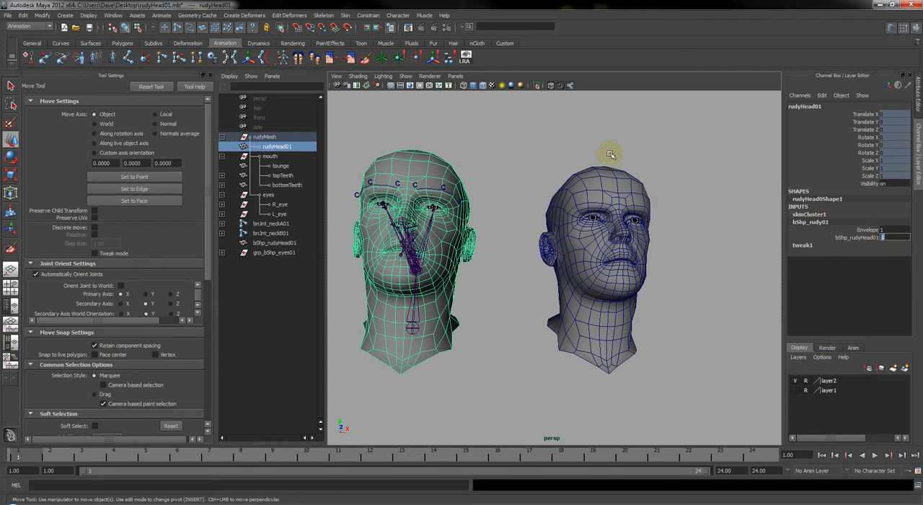
Test the active blend shape by pulling the eye and brow vertices of bShp_rudyHead01 up and outward
{"action": "left_click", "coordinate": [603, 186]}
{"action": "right_click_drag", "start_coordinate": [605, 186], "coordinate": [567, 186]}
{"action": "left_click_drag", "start_coordinate": [653, 189], "coordinate": [662, 173]}
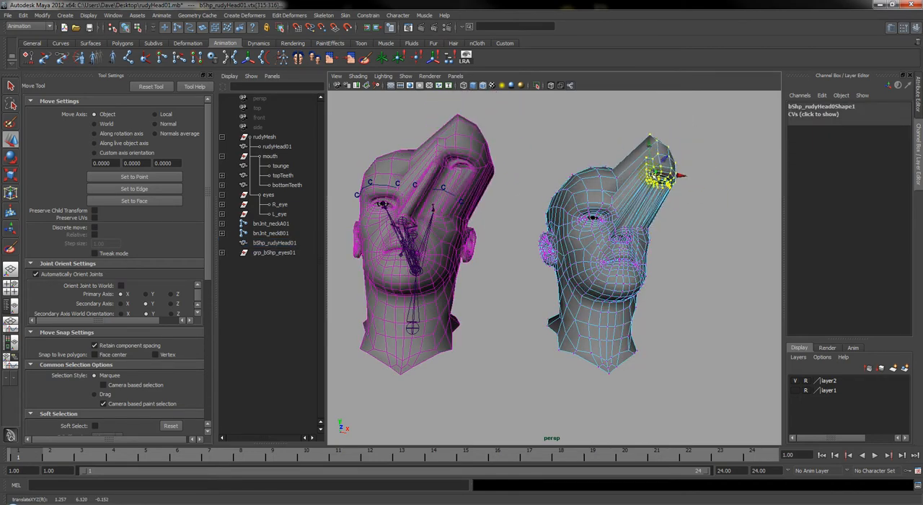
{"action": "left_click_drag", "start_coordinate": [414, 250], "coordinate": [481, 245], "text": "alt"}
Try rotating the bnJnt_upperJaw01 joint on the deformed head, and undo both the rotation and the vertex move
{"action": "left_click", "coordinate": [447, 278]}
{"action": "key", "text": "e"}
{"action": "left_click_drag", "start_coordinate": [490, 175], "coordinate": [528, 226], "text": "alt"}
{"action": "key", "text": "ctrl+z"}
{"action": "key", "text": "ctrl+z"}
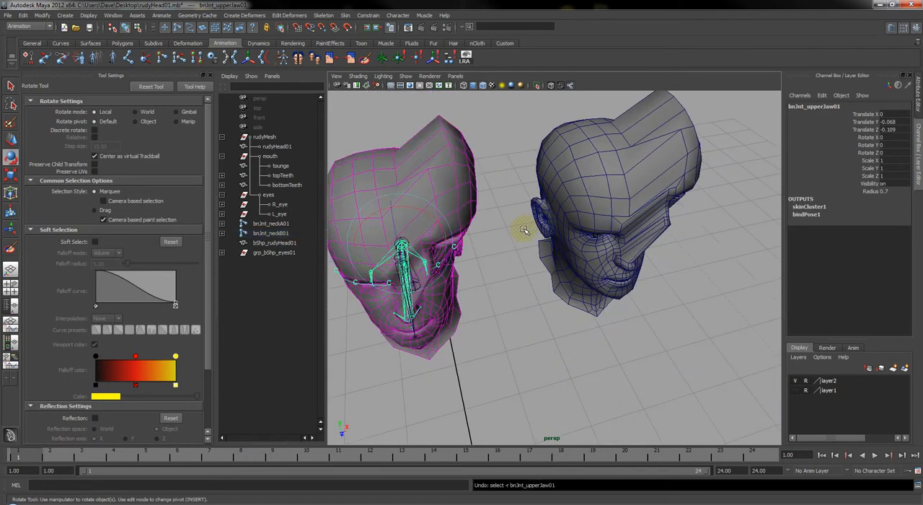
{"action": "key", "text": "ctrl+z"}
{"action": "left_click_drag", "start_coordinate": [628, 353], "coordinate": [552, 328], "text": "alt"}
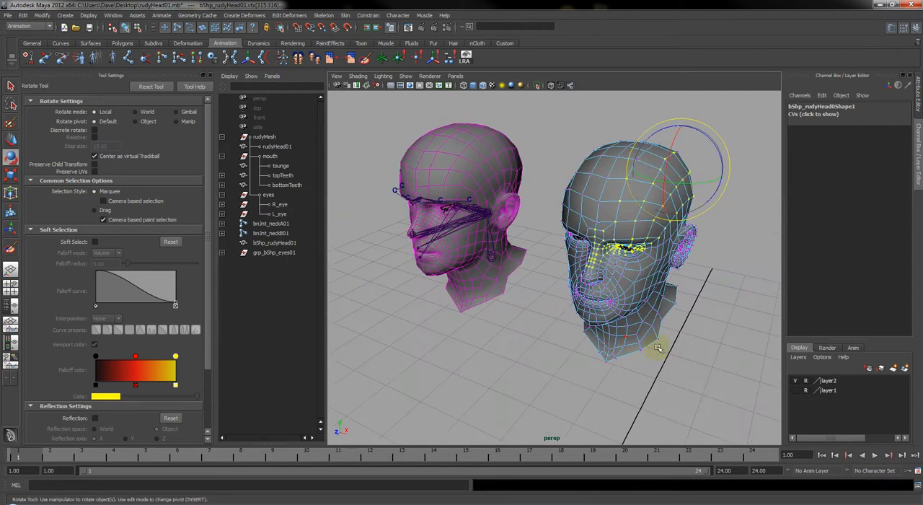
Select bShp_rudyHead01 and examine the edge loops between its lips and at the mouth corners up close
{"action": "left_click", "coordinate": [700, 352]}
{"action": "left_click_drag", "start_coordinate": [634, 335], "coordinate": [667, 303], "text": "alt"}
{"action": "right_click_drag", "start_coordinate": [628, 186], "coordinate": [649, 176]}
{"action": "left_click", "coordinate": [615, 250]}
{"action": "middle_click_drag", "start_coordinate": [677, 272], "coordinate": [610, 275], "text": "alt"}
{"action": "right_click_drag", "start_coordinate": [610, 276], "coordinate": [637, 353], "text": "alt"}
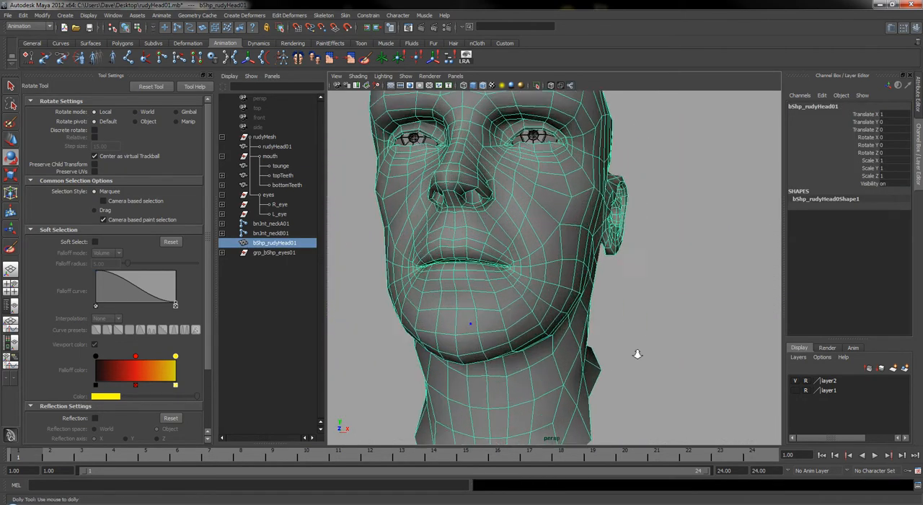
{"action": "mouse_move", "coordinate": [542, 315]}
{"action": "left_mouse_down", "text": "alt"}
{"action": "mouse_move", "coordinate": [582, 309]}
{"action": "mouse_move", "coordinate": [540, 299]}
{"action": "left_mouse_up", "text": "alt"}
{"action": "right_click_drag", "start_coordinate": [504, 293], "coordinate": [520, 292], "text": "alt"}
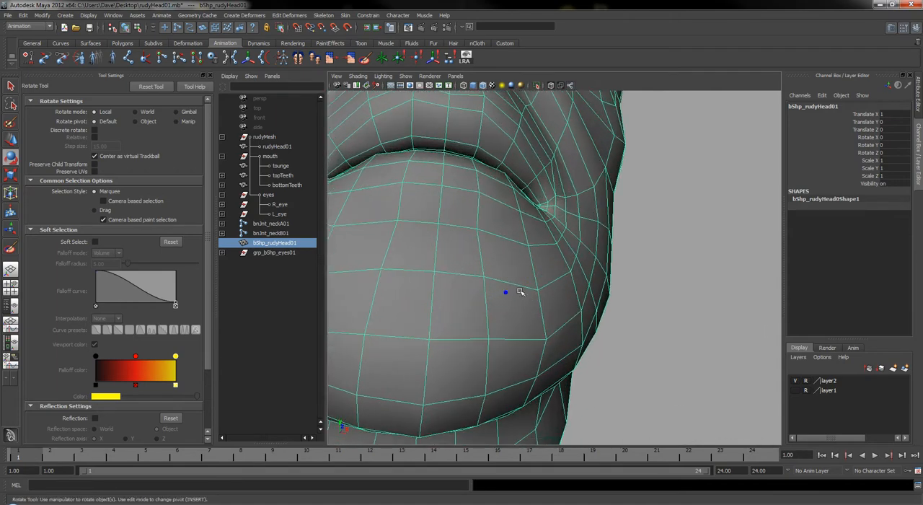
{"action": "left_click_drag", "start_coordinate": [512, 279], "coordinate": [548, 302], "text": "alt"}
{"action": "right_click_drag", "start_coordinate": [519, 294], "coordinate": [525, 296], "text": "alt"}
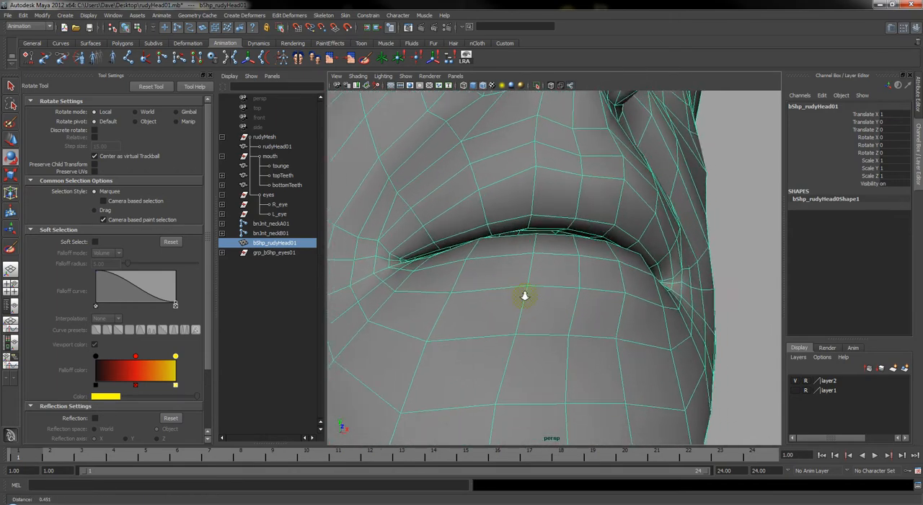
{"action": "left_click_drag", "start_coordinate": [524, 294], "coordinate": [510, 294], "text": "alt"}
{"action": "middle_click_drag", "start_coordinate": [525, 296], "coordinate": [523, 303], "text": "alt"}
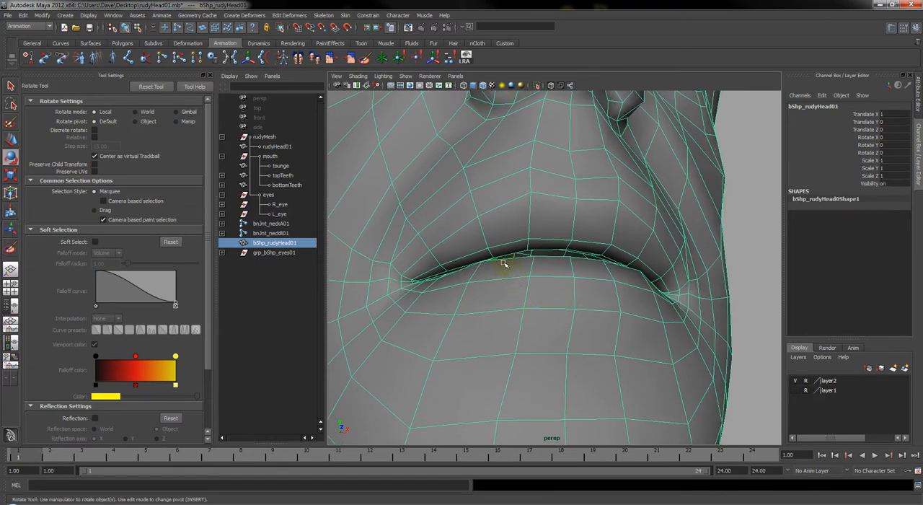
{"action": "left_click", "coordinate": [210, 74]}
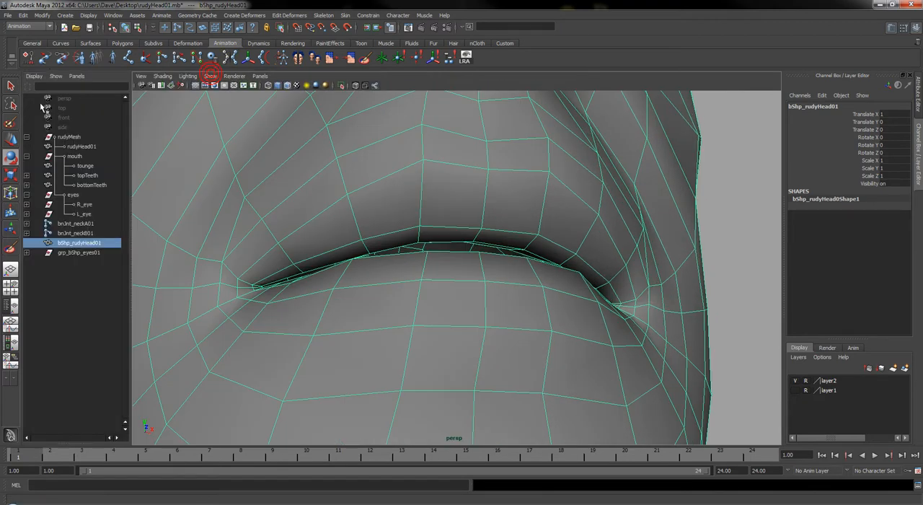
{"action": "key", "text": "e"}
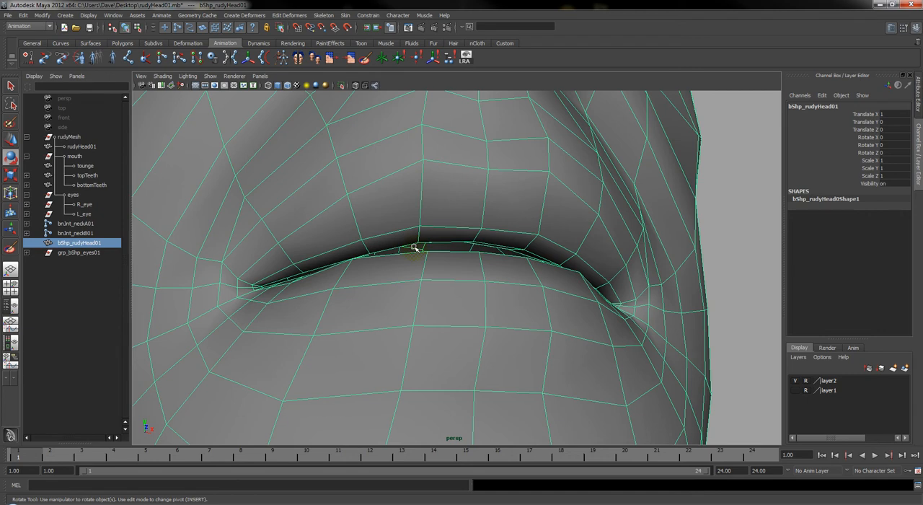
{"action": "left_click_drag", "start_coordinate": [446, 247], "coordinate": [471, 243], "text": "alt"}
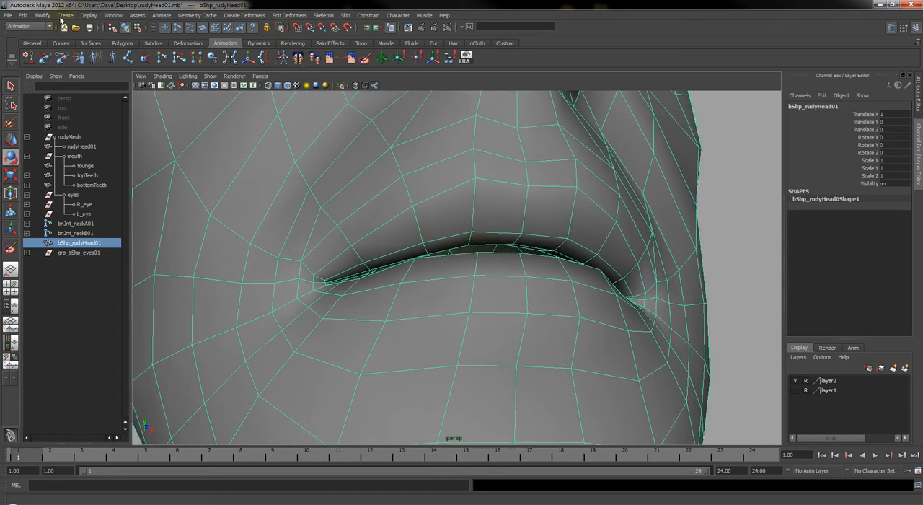
Start the CV Curve Tool with curve degree 1 Linear for drawing along the lips
{"action": "left_click", "coordinate": [64, 15]}
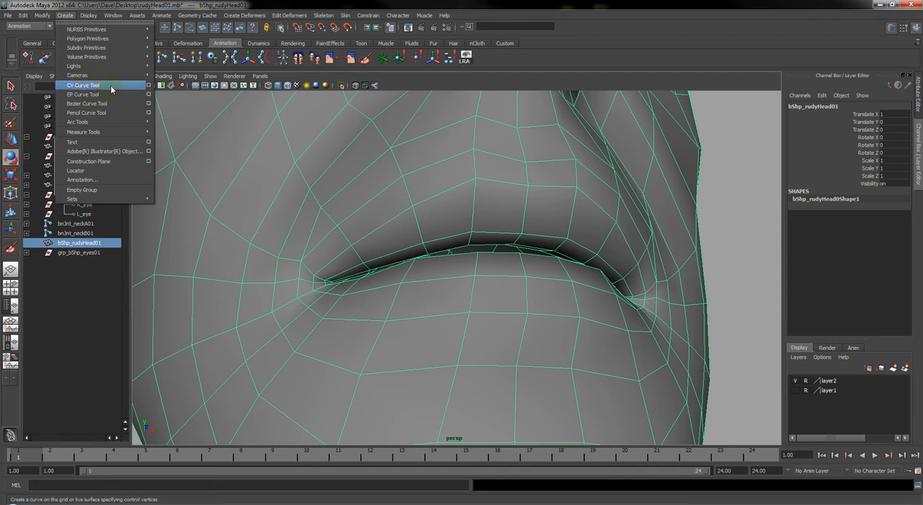
{"action": "left_click", "coordinate": [148, 85]}
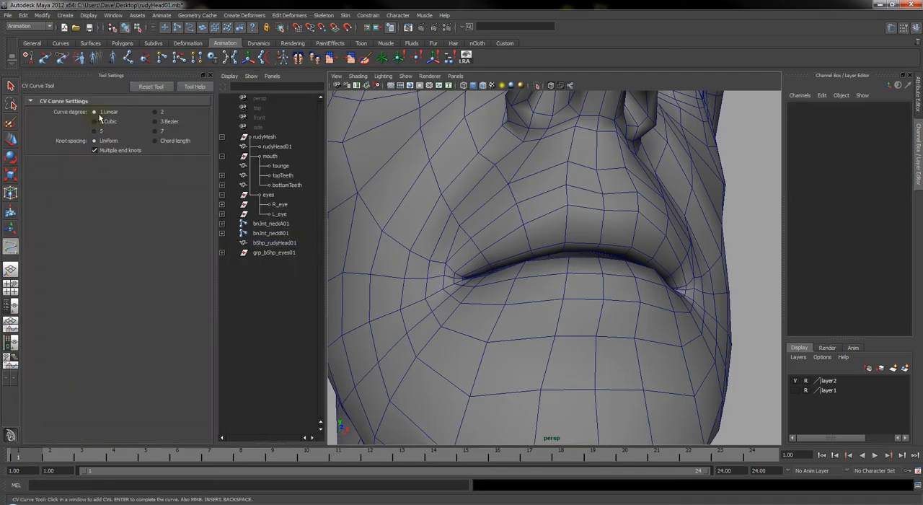
{"action": "left_click", "coordinate": [210, 75]}
{"action": "scroll", "coordinate": [450, 190], "scroll_direction": "up", "scroll_amount": 5}
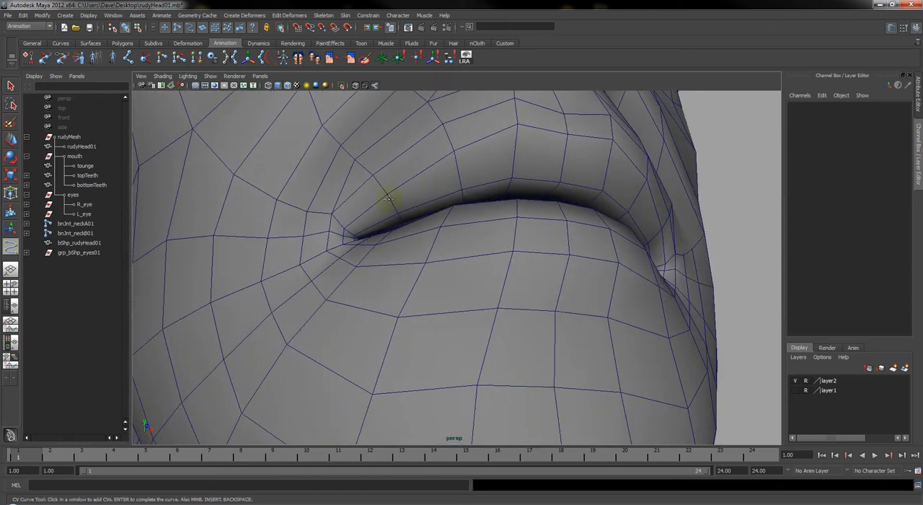
{"action": "right_click_drag", "start_coordinate": [366, 207], "coordinate": [386, 220], "text": "alt"}
{"action": "left_click_drag", "start_coordinate": [356, 206], "coordinate": [354, 227], "text": "alt"}
{"action": "left_click_drag", "start_coordinate": [241, 276], "coordinate": [253, 279], "text": "alt"}
{"action": "right_click_drag", "start_coordinate": [253, 278], "coordinate": [292, 283], "text": "alt"}
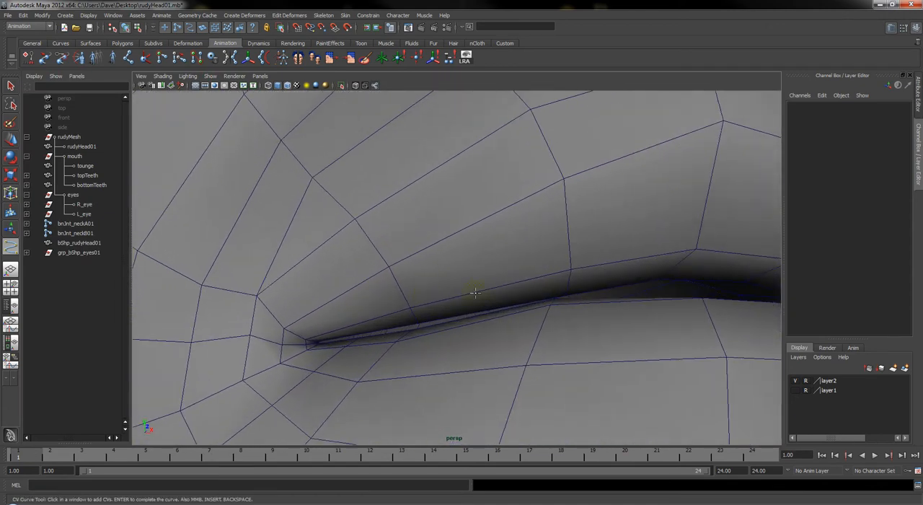
Select the edge loop around the lips of bShp_rudyHead01, examine its path from corner to corner, and return to selecting the whole head
{"action": "key", "text": "w"}
{"action": "right_click_drag", "start_coordinate": [428, 254], "coordinate": [429, 232]}
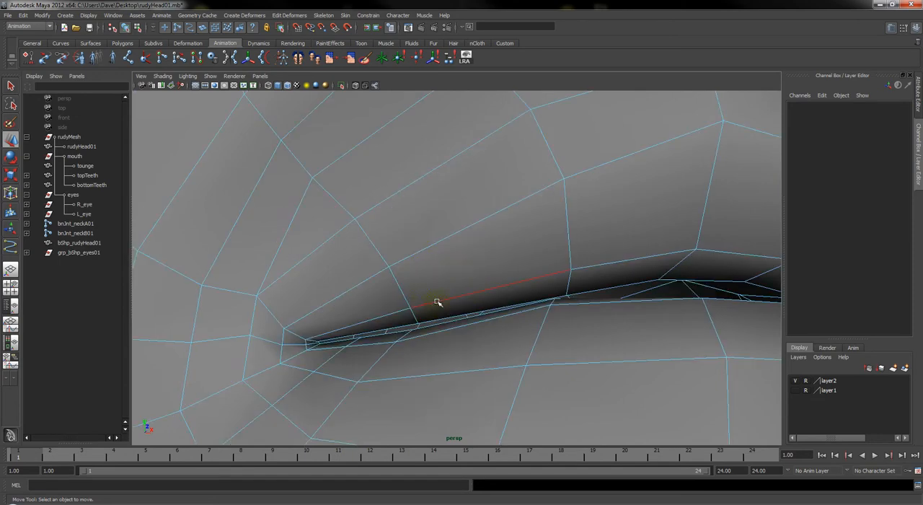
{"action": "double_click", "coordinate": [437, 301]}
{"action": "right_click_drag", "start_coordinate": [639, 308], "coordinate": [606, 300], "text": "alt"}
{"action": "mouse_move", "coordinate": [606, 301]}
{"action": "left_mouse_down", "text": "alt"}
{"action": "mouse_move", "coordinate": [581, 304]}
{"action": "mouse_move", "coordinate": [618, 295]}
{"action": "mouse_move", "coordinate": [594, 303]}
{"action": "left_mouse_up", "text": "alt"}
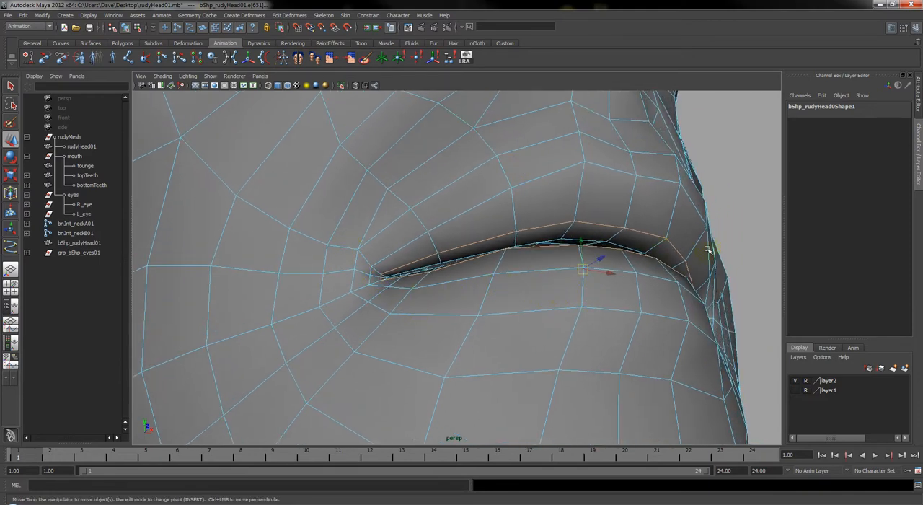
{"action": "left_click_drag", "start_coordinate": [490, 268], "coordinate": [350, 294], "text": "alt"}
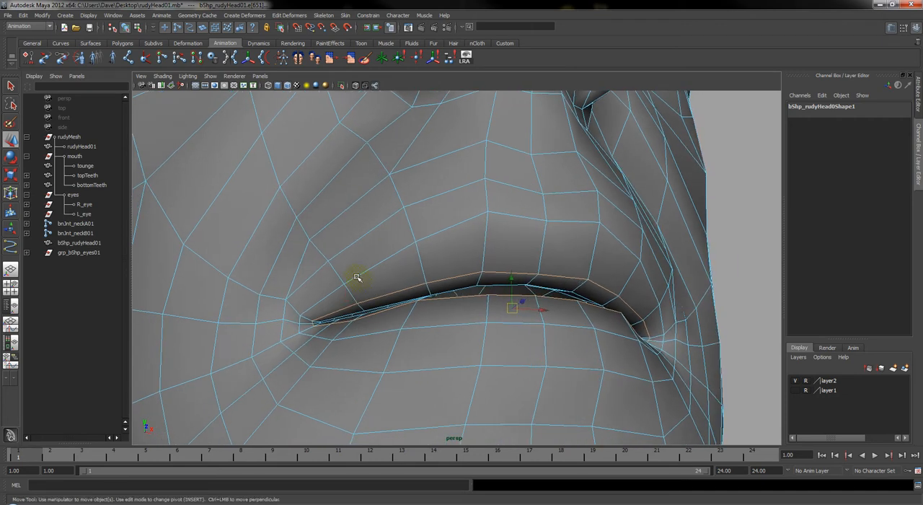
{"action": "right_click_drag", "start_coordinate": [471, 220], "coordinate": [493, 207]}
{"action": "left_click", "coordinate": [454, 250]}
{"action": "right_click_drag", "start_coordinate": [397, 259], "coordinate": [405, 267], "text": "alt"}
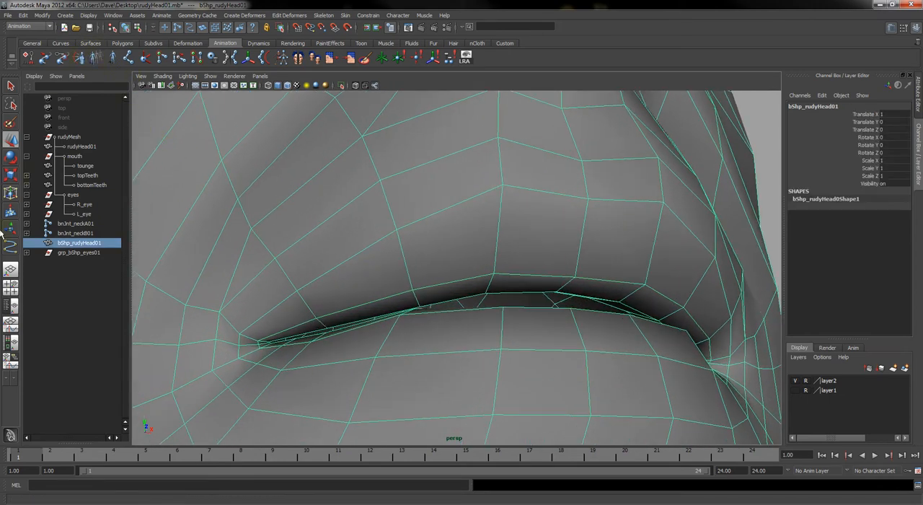
Begin a linear CV curve with its first point snapped to the vertex at one mouth corner
{"action": "left_click", "coordinate": [10, 246]}
{"action": "left_click", "coordinate": [10, 244]}
{"action": "left_click_drag", "start_coordinate": [278, 294], "coordinate": [334, 300], "text": "alt"}
{"action": "right_click_drag", "start_coordinate": [321, 303], "coordinate": [330, 313], "text": "alt"}
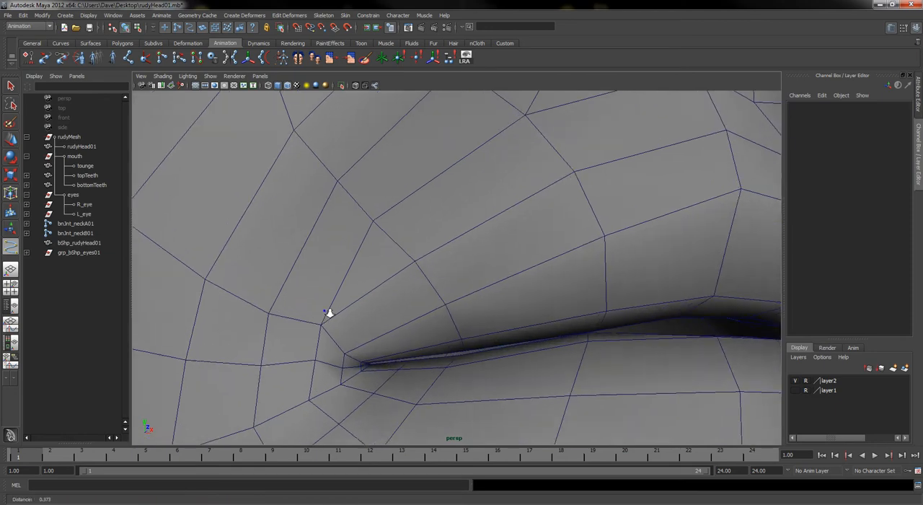
{"action": "left_click_drag", "start_coordinate": [339, 329], "coordinate": [364, 323], "text": "alt"}
{"action": "right_click_drag", "start_coordinate": [334, 320], "coordinate": [344, 319], "text": "alt"}
{"action": "middle_click_drag", "start_coordinate": [333, 327], "coordinate": [391, 331], "text": "alt"}
{"action": "right_click_drag", "start_coordinate": [364, 323], "coordinate": [359, 323], "text": "alt"}
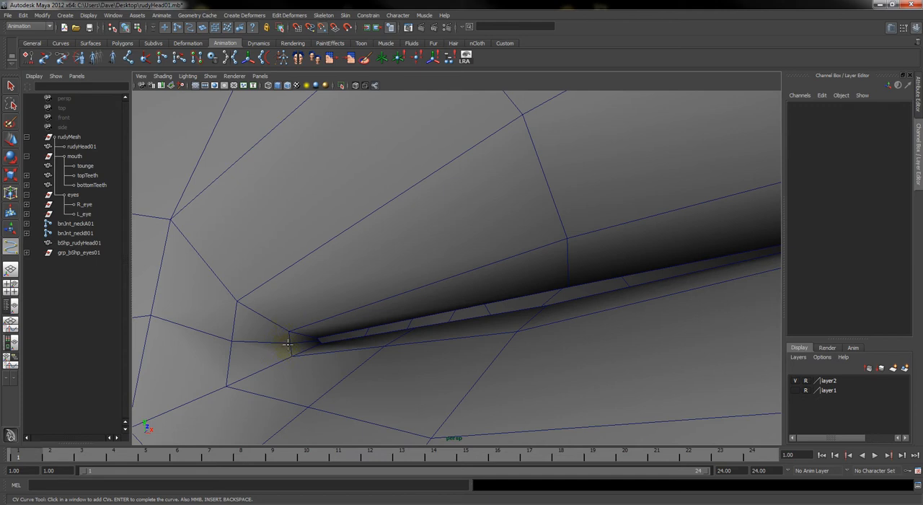
{"action": "left_click", "coordinate": [289, 342]}
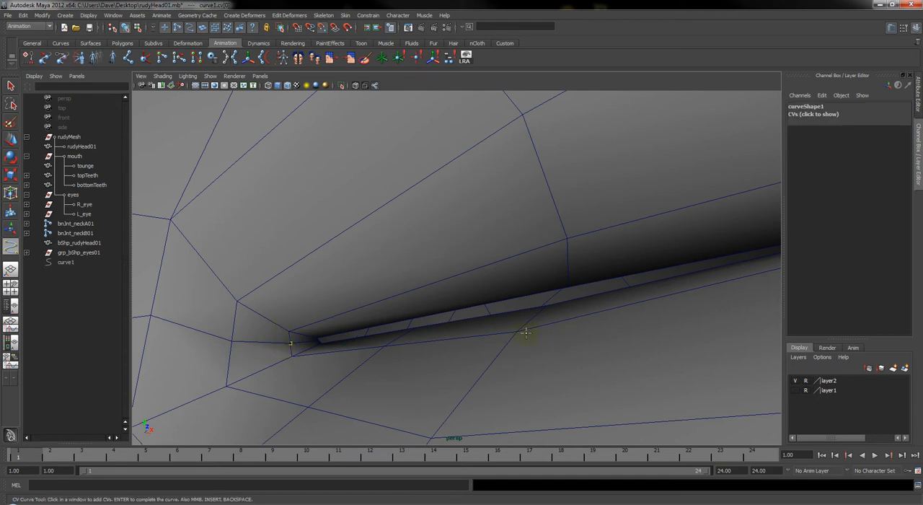
Add three curve points snapped along the upper lip's edge loop: partway along, at the centre, and at the mirrored vertex
{"action": "right_click_drag", "start_coordinate": [620, 359], "coordinate": [608, 351], "text": "alt"}
{"action": "left_click_drag", "start_coordinate": [608, 351], "coordinate": [594, 351], "text": "alt"}
{"action": "right_click_drag", "start_coordinate": [593, 350], "coordinate": [573, 337], "text": "alt"}
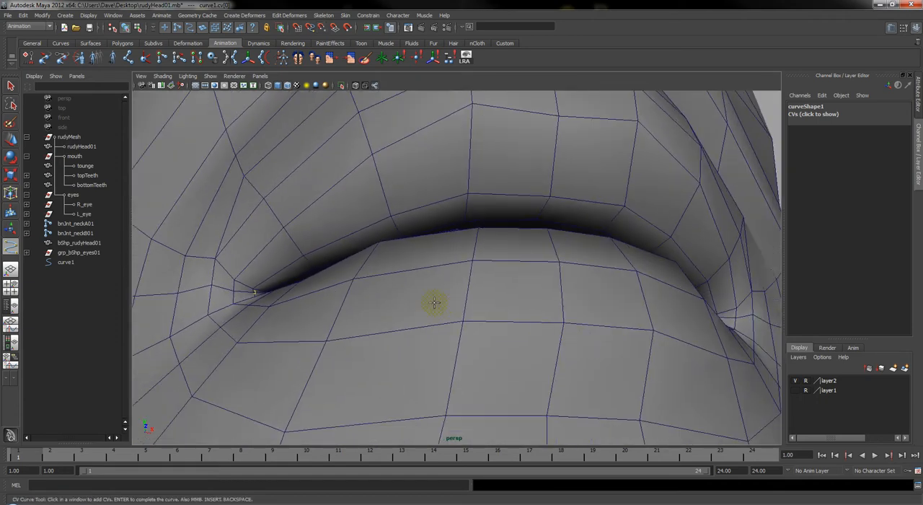
{"action": "left_click_drag", "start_coordinate": [434, 302], "coordinate": [420, 306], "text": "alt"}
{"action": "left_click_drag", "start_coordinate": [352, 300], "coordinate": [361, 288], "text": "alt"}
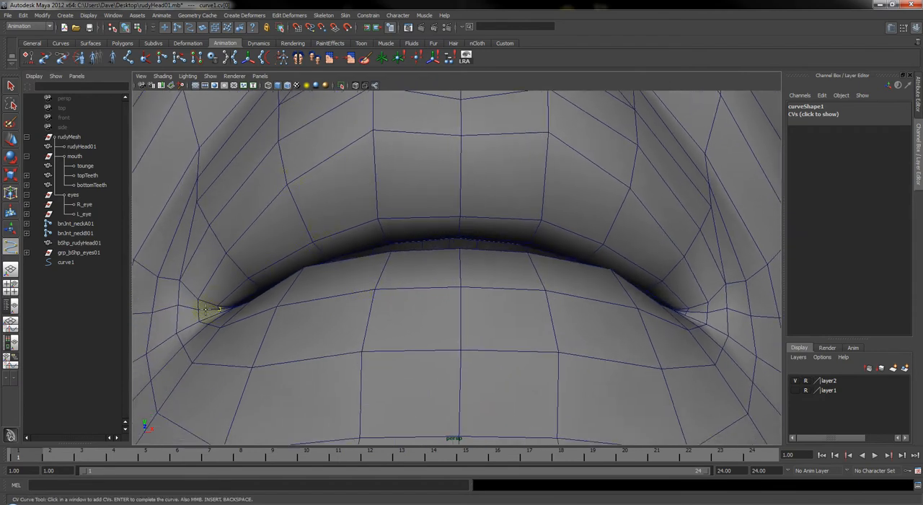
{"action": "left_click", "coordinate": [311, 243]}
{"action": "left_click", "coordinate": [458, 215]}
{"action": "left_click", "coordinate": [605, 240]}
Place the last upper-lip curve point at the opposite mouth corner and finish the curve
{"action": "left_click_drag", "start_coordinate": [702, 307], "coordinate": [614, 348], "text": "alt"}
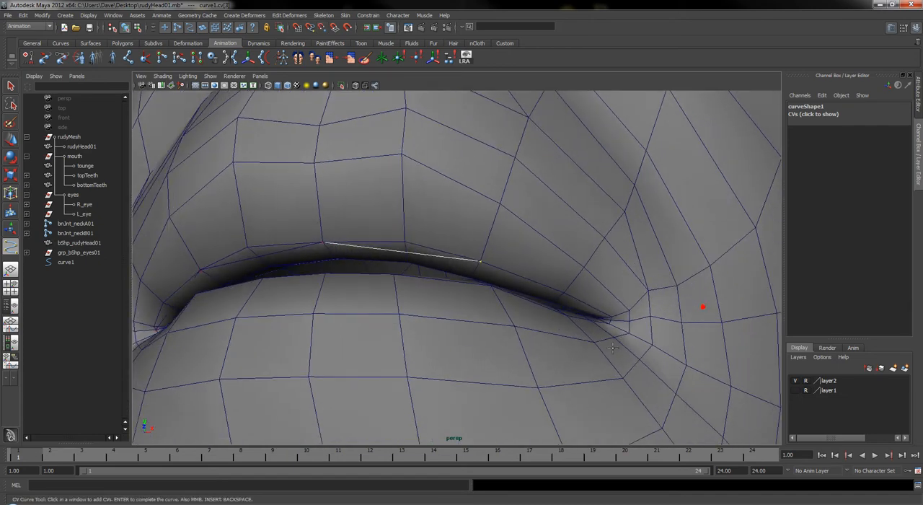
{"action": "right_click_drag", "start_coordinate": [613, 349], "coordinate": [706, 382], "text": "alt"}
{"action": "middle_click_drag", "start_coordinate": [707, 382], "coordinate": [599, 344], "text": "alt"}
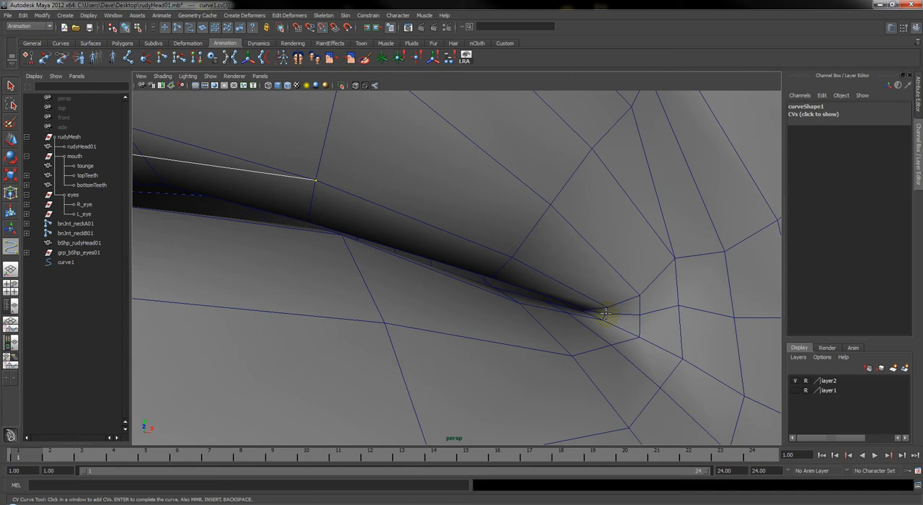
{"action": "left_click", "coordinate": [605, 313]}
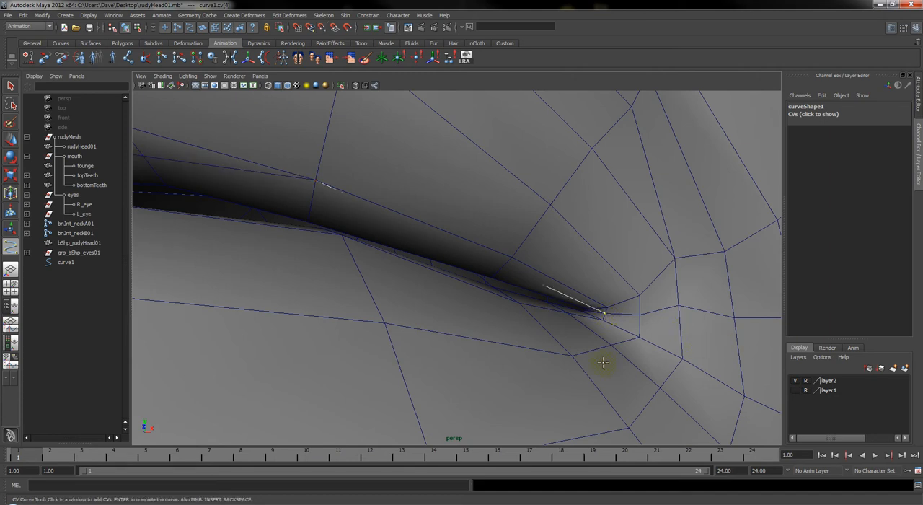
{"action": "left_click_drag", "start_coordinate": [407, 359], "coordinate": [460, 357], "text": "alt"}
{"action": "right_click_drag", "start_coordinate": [460, 357], "coordinate": [450, 356], "text": "alt"}
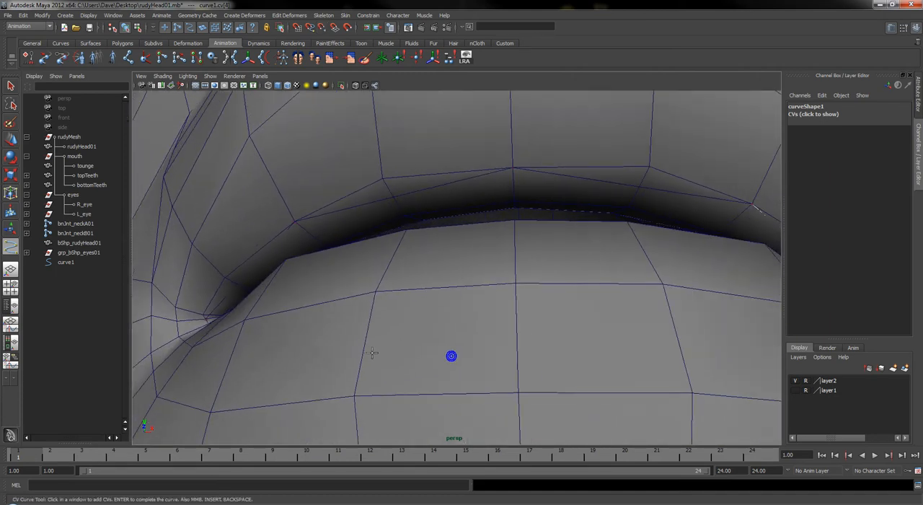
{"action": "left_click_drag", "start_coordinate": [362, 351], "coordinate": [373, 353], "text": "alt"}
{"action": "right_click_drag", "start_coordinate": [373, 353], "coordinate": [353, 342], "text": "alt"}
{"action": "key", "text": "Return"}
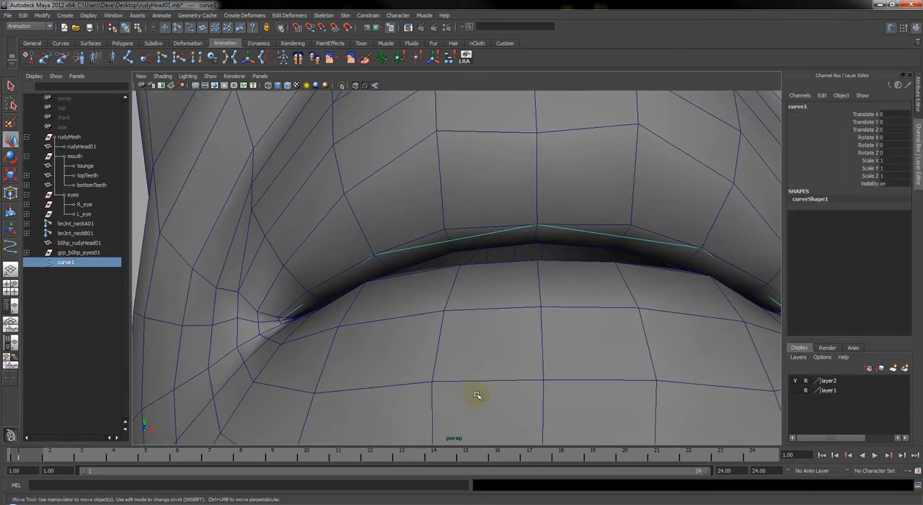
{"action": "key", "text": "w"}
{"action": "left_click_drag", "start_coordinate": [519, 298], "coordinate": [495, 285], "text": "alt"}
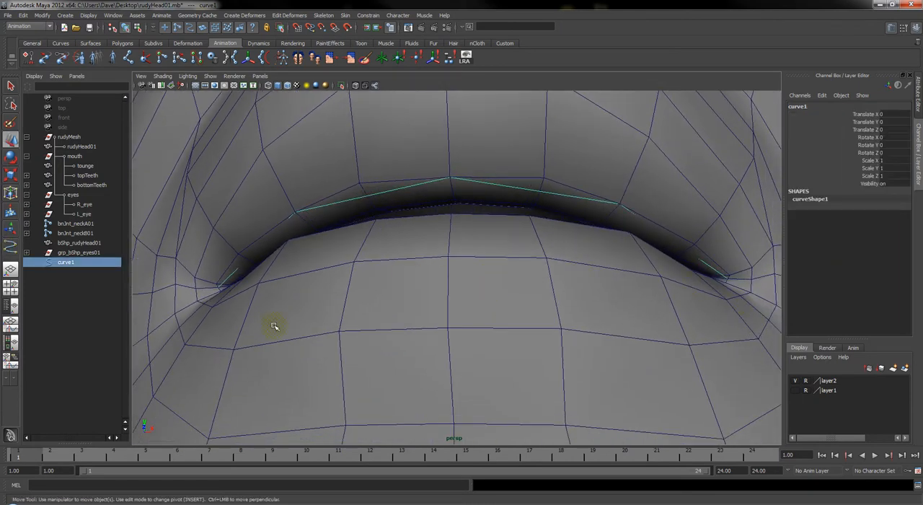
Begin a second linear CV curve at the mouth corner where the upper-lip curve starts
{"action": "left_click_drag", "start_coordinate": [514, 334], "coordinate": [259, 284], "text": "alt"}
{"action": "right_click_drag", "start_coordinate": [206, 280], "coordinate": [222, 279], "text": "alt"}
{"action": "middle_click_drag", "start_coordinate": [230, 280], "coordinate": [300, 272], "text": "alt"}
{"action": "right_click_drag", "start_coordinate": [300, 271], "coordinate": [257, 282], "text": "alt"}
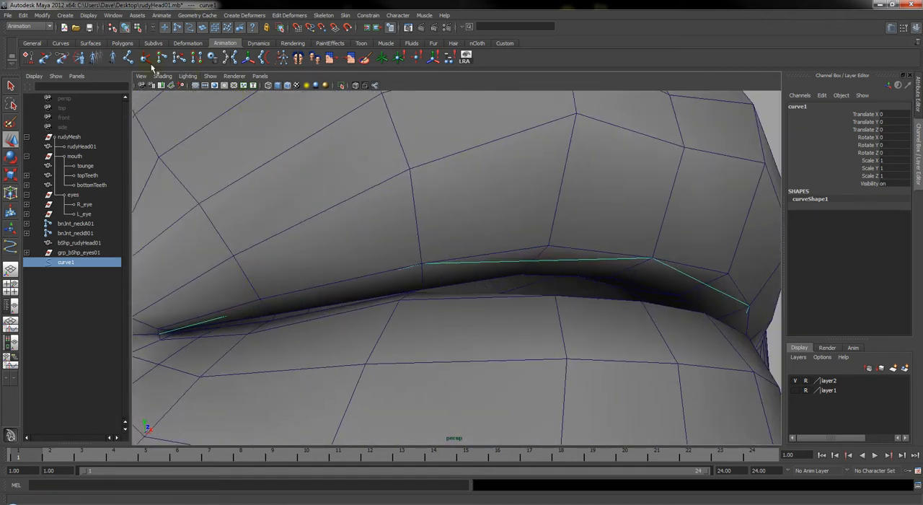
{"action": "left_click", "coordinate": [10, 246]}
{"action": "key", "text": "v"}
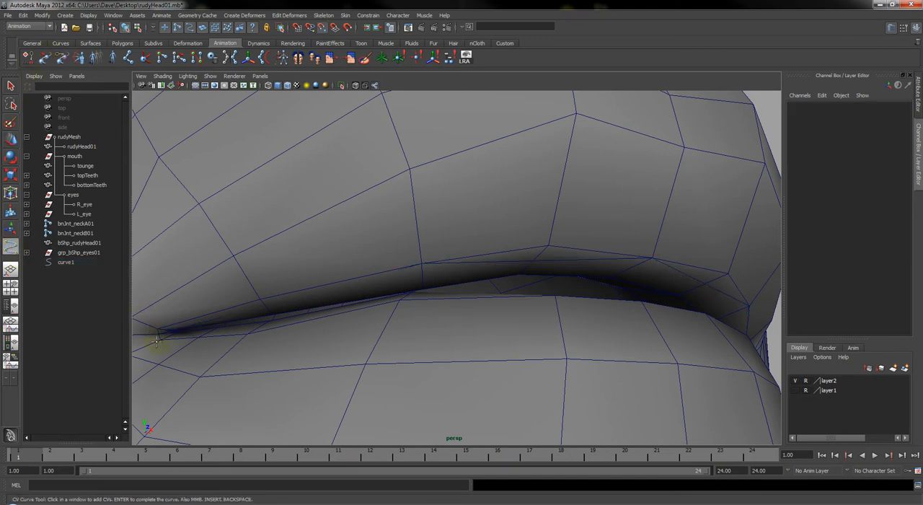
{"action": "left_click", "coordinate": [159, 333]}
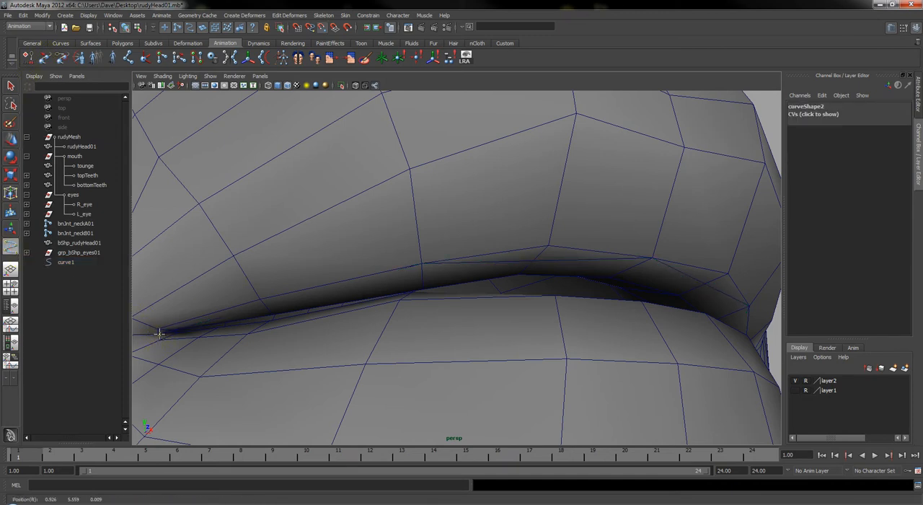
Add curve points along the lower lip's edge loop, one partway along and one at the lip's centre
{"action": "left_click_drag", "start_coordinate": [437, 330], "coordinate": [377, 352], "text": "alt"}
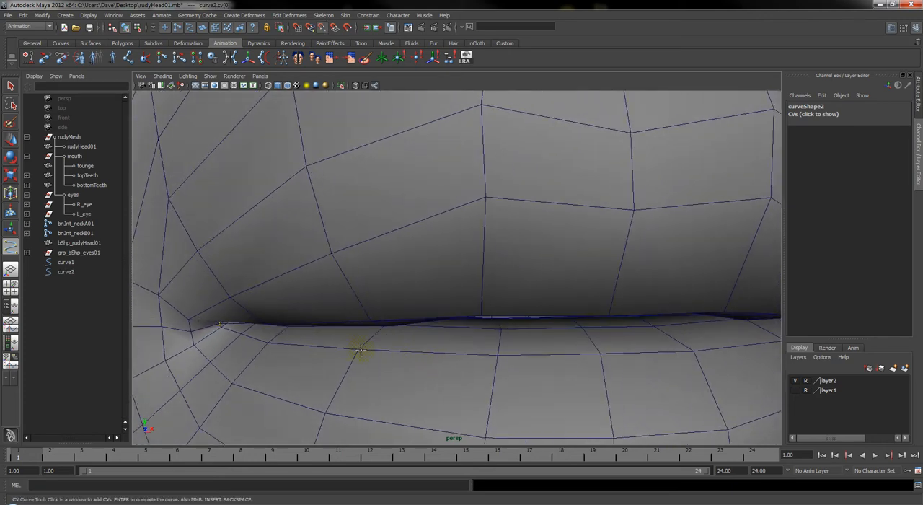
{"action": "left_click", "coordinate": [358, 349]}
{"action": "left_click_drag", "start_coordinate": [571, 355], "coordinate": [552, 351], "text": "alt"}
{"action": "left_click", "coordinate": [576, 335]}
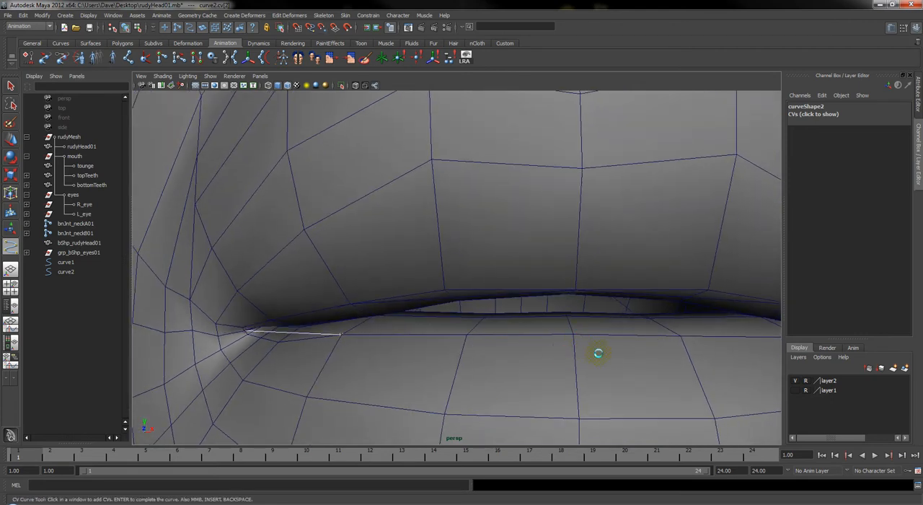
{"action": "left_click", "coordinate": [572, 336]}
Add a point on the far half of the lower lip and one at the opposite mouth corner, and finish the curve
{"action": "middle_click_drag", "start_coordinate": [647, 354], "coordinate": [626, 353], "text": "alt"}
{"action": "left_click_drag", "start_coordinate": [624, 353], "coordinate": [610, 356], "text": "alt"}
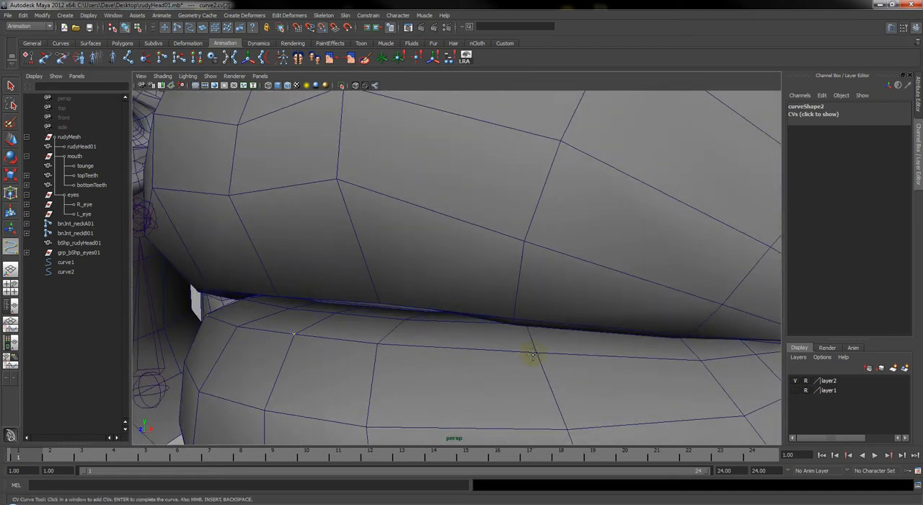
{"action": "left_click_drag", "start_coordinate": [531, 351], "coordinate": [424, 269], "text": "alt"}
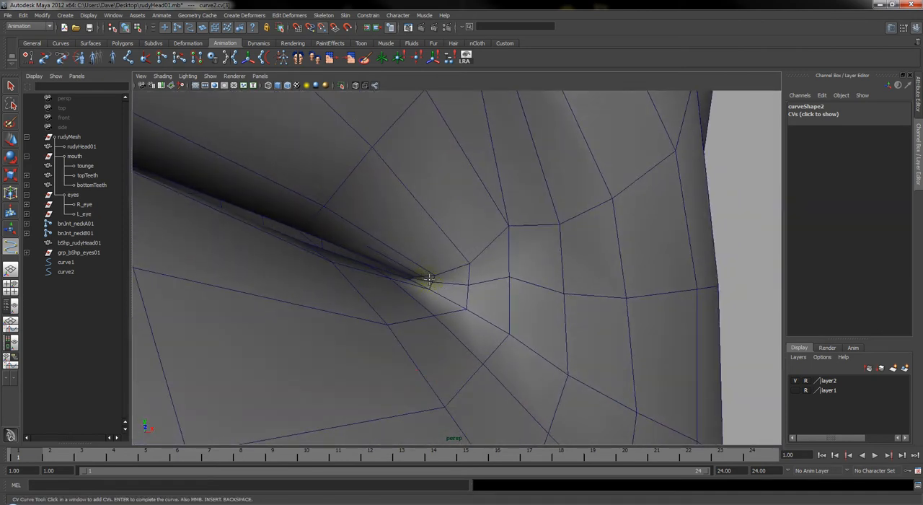
{"action": "left_click", "coordinate": [431, 280]}
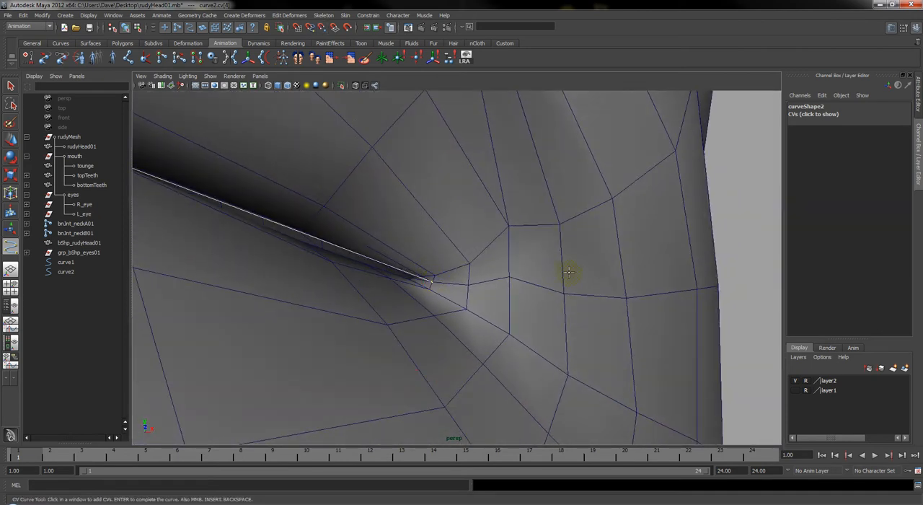
{"action": "key", "text": "Return"}
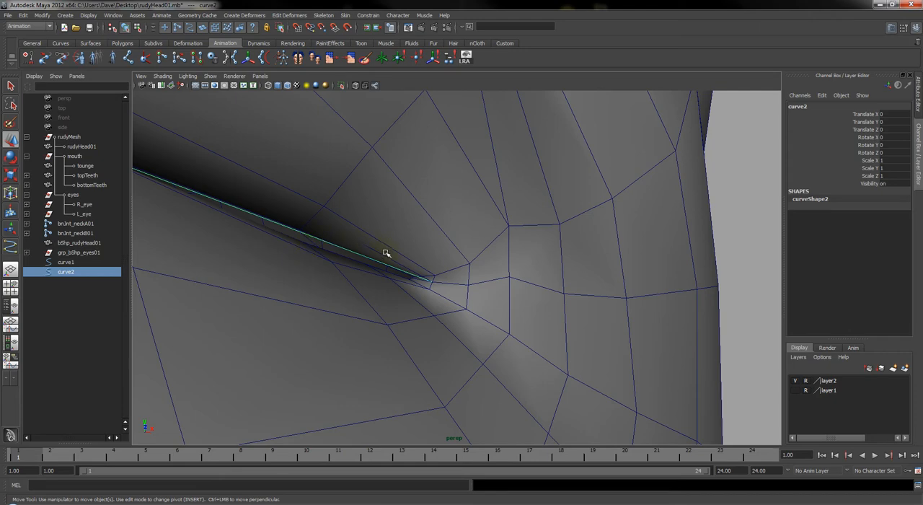
Select curve1 and curve2 together and examine how they follow the upper and lower lips
{"action": "left_click", "coordinate": [388, 256], "text": "shift"}
{"action": "key", "text": "ctrl+z"}
{"action": "left_click", "coordinate": [380, 256], "text": "shift"}
{"action": "key", "text": "ctrl+z"}
{"action": "left_click", "coordinate": [67, 262], "text": "ctrl"}
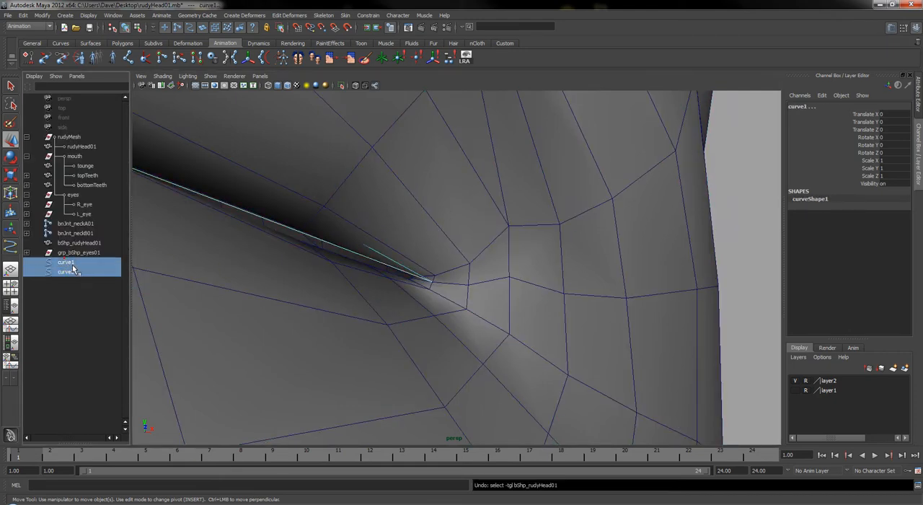
{"action": "right_click_drag", "start_coordinate": [357, 342], "coordinate": [341, 326], "text": "alt"}
{"action": "left_click_drag", "start_coordinate": [340, 326], "coordinate": [408, 301], "text": "alt"}
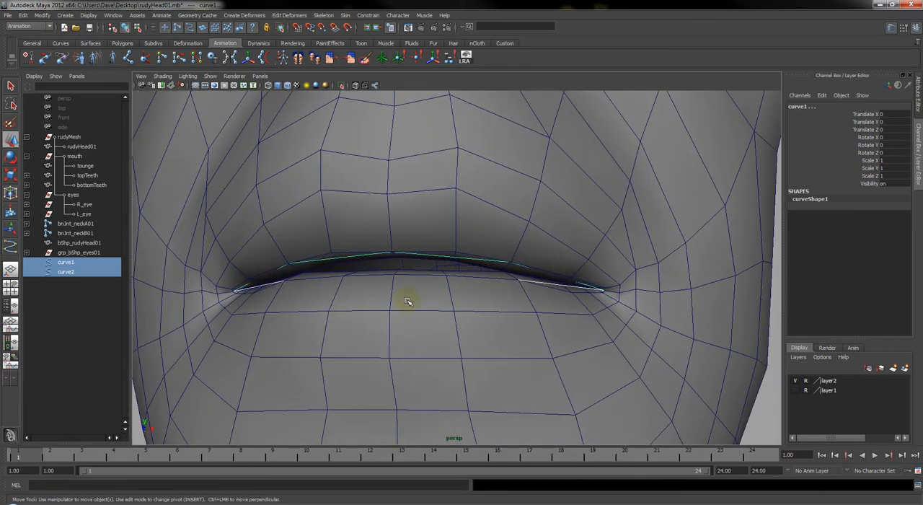
Rename curve1 as cInflu_upperLid01
{"action": "left_click", "coordinate": [62, 264]}
{"action": "double_click", "coordinate": [62, 263]}
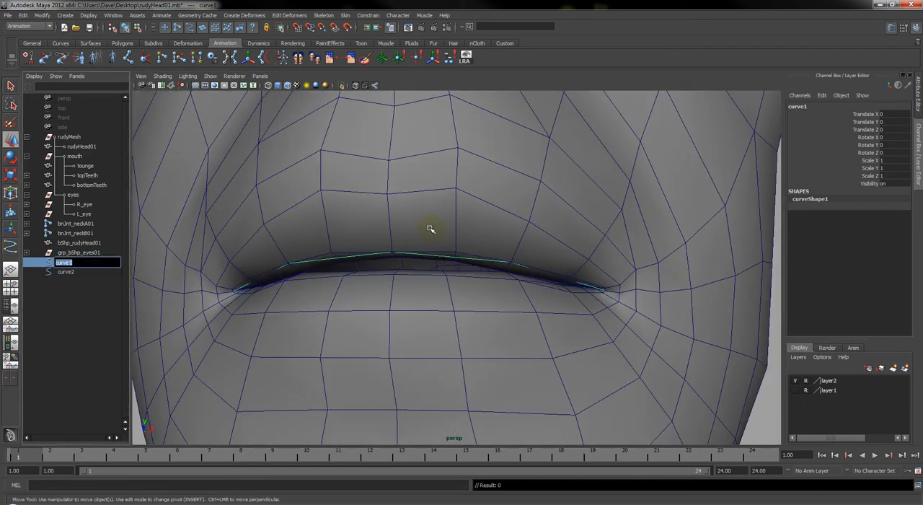
{"action": "type", "text": "clnflu_upperLid0"}
{"action": "key", "text": "Return"}
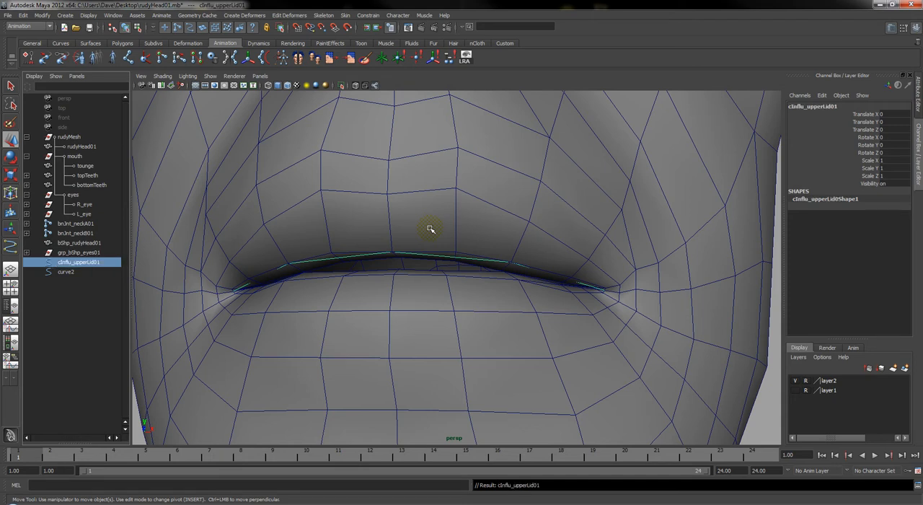
Rename curve2 as cInflu_lowerLip01
{"action": "double_click", "coordinate": [74, 271]}
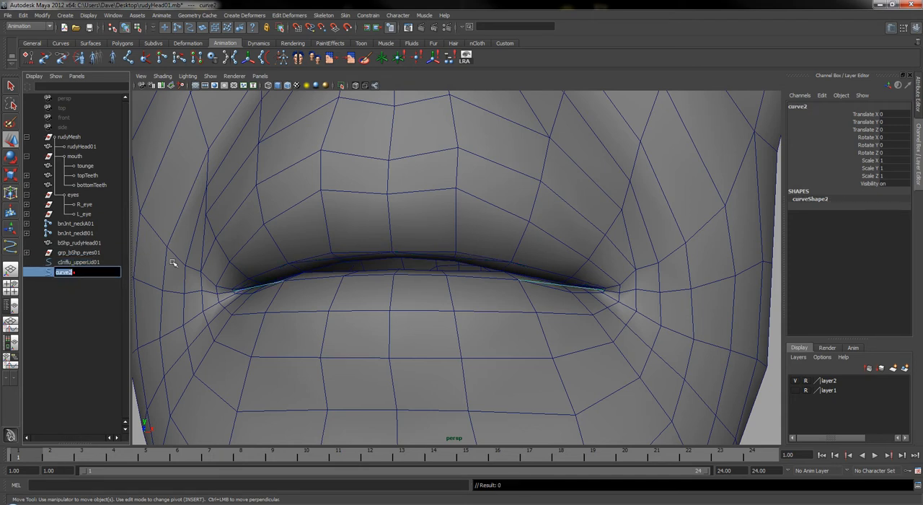
{"action": "type", "text": "clnflu_lowerLip01"}
{"action": "key", "text": "Return"}
Correct the upper curve's name to cInflu_upperLip01 and select cInflu_lowerLip01
{"action": "double_click", "coordinate": [90, 262]}
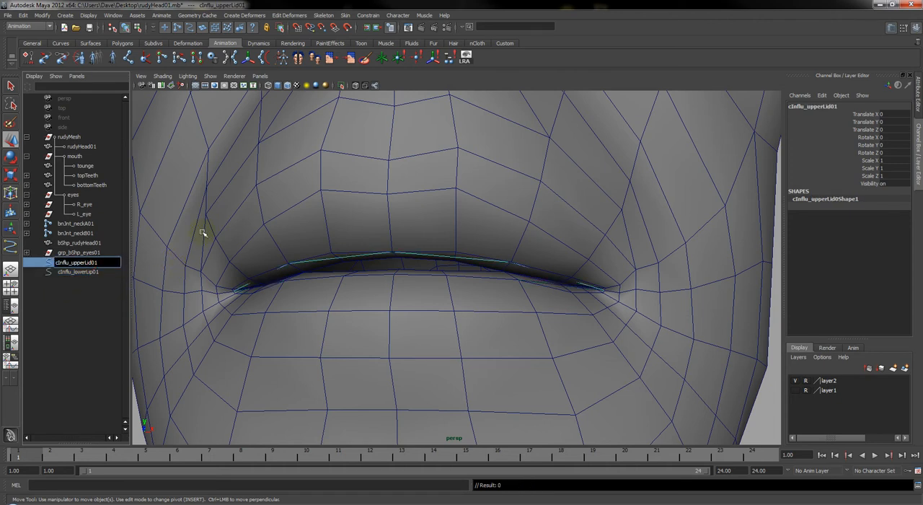
{"action": "key", "text": "Return"}
{"action": "left_click", "coordinate": [78, 270]}
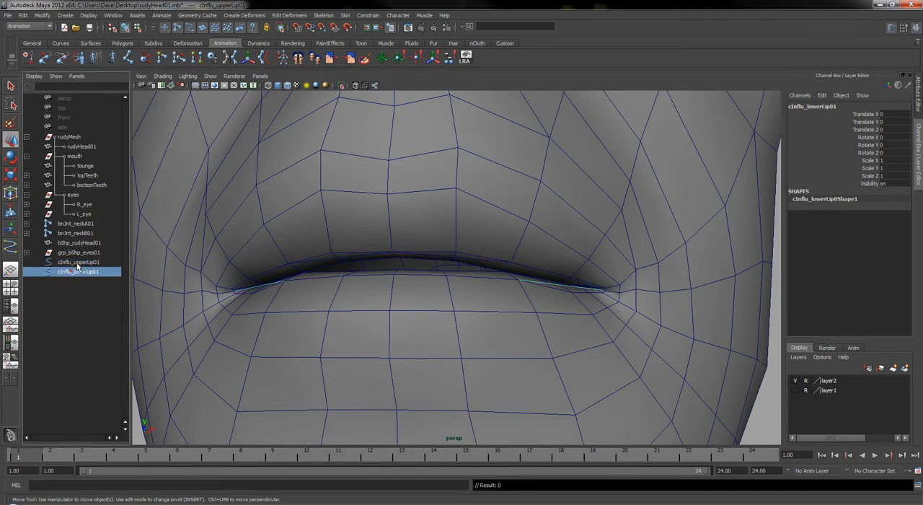
Select cInflu_upperLip01 and cInflu_lowerLip01 together and examine how they run along the lips from several angles
{"action": "left_click", "coordinate": [78, 263], "text": "shift"}
{"action": "scroll", "coordinate": [482, 302], "scroll_direction": "down", "scroll_amount": 5}
{"action": "left_click_drag", "start_coordinate": [584, 317], "coordinate": [515, 327], "text": "alt"}
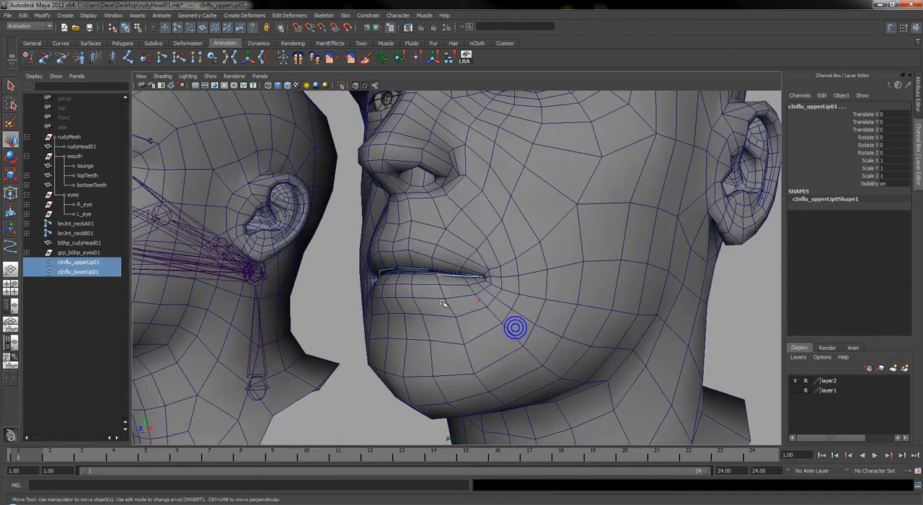
{"action": "left_click", "coordinate": [79, 271]}
{"action": "left_click_drag", "start_coordinate": [537, 287], "coordinate": [417, 278], "text": "alt"}
{"action": "right_click_drag", "start_coordinate": [416, 278], "coordinate": [470, 276], "text": "alt"}
{"action": "left_click_drag", "start_coordinate": [424, 282], "coordinate": [496, 285], "text": "alt"}
{"action": "left_click_drag", "start_coordinate": [629, 354], "coordinate": [529, 326], "text": "alt"}
{"action": "left_click", "coordinate": [88, 262], "text": "ctrl"}
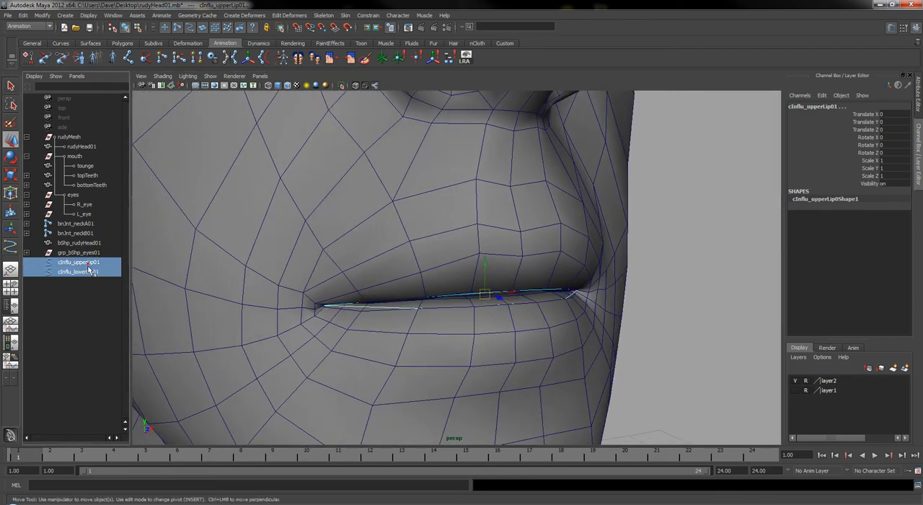
Try to isolate the two selected lip curves in the perspective view
{"action": "left_click", "coordinate": [210, 77]}
{"action": "mouse_move", "coordinate": [231, 90]}
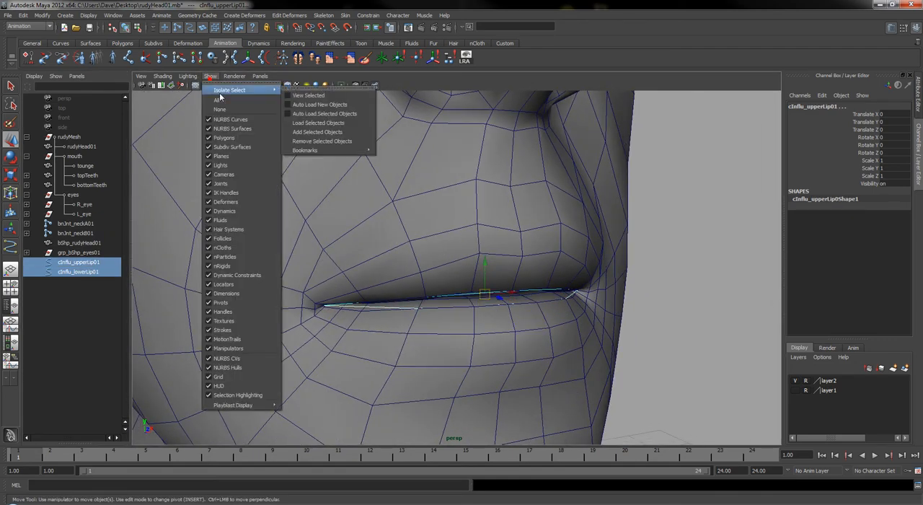
{"action": "left_click", "coordinate": [297, 95]}
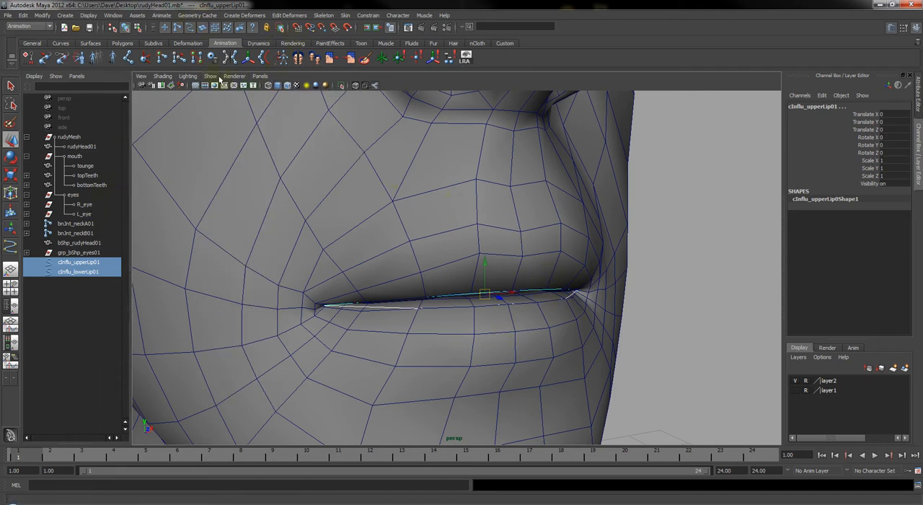
{"action": "middle_click_drag", "start_coordinate": [492, 310], "coordinate": [506, 308], "text": "alt"}
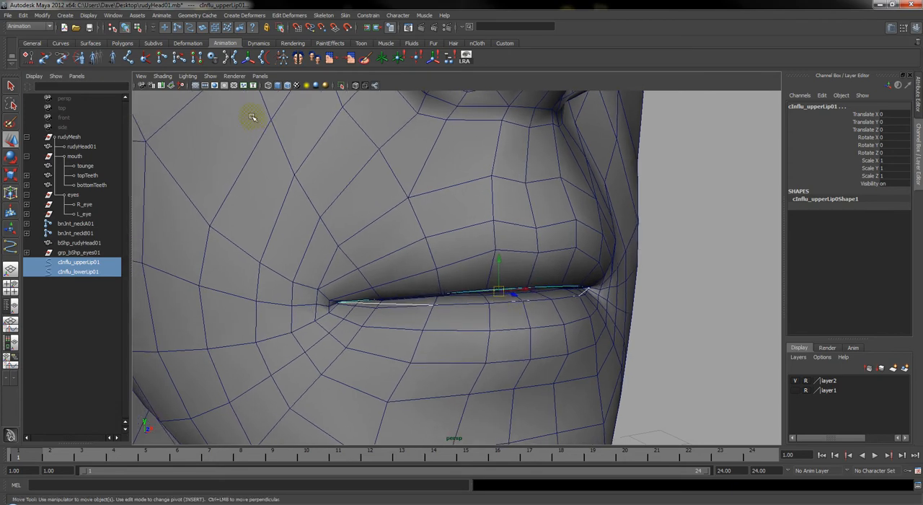
Turn off the display of polygons in the perspective view and look at the lip curves from the front
{"action": "left_click", "coordinate": [210, 76]}
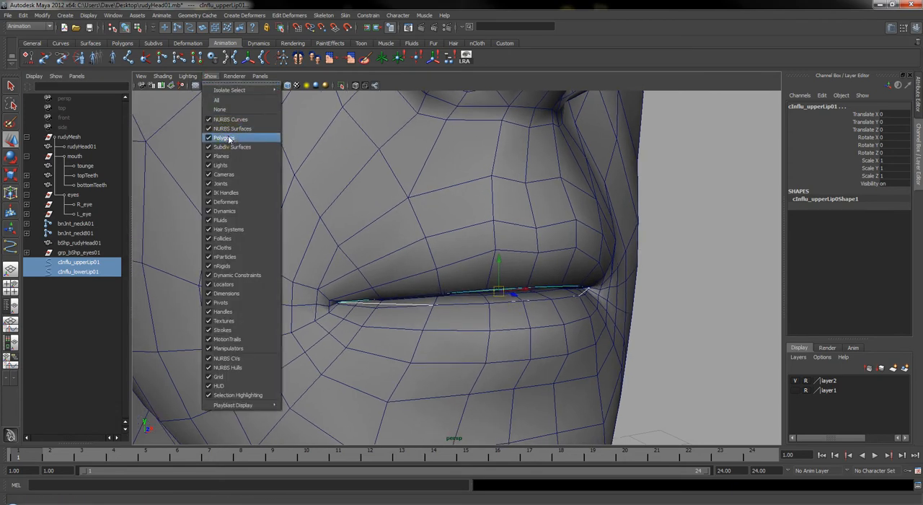
{"action": "left_click", "coordinate": [225, 137]}
{"action": "left_click_drag", "start_coordinate": [576, 299], "coordinate": [531, 268], "text": "alt"}
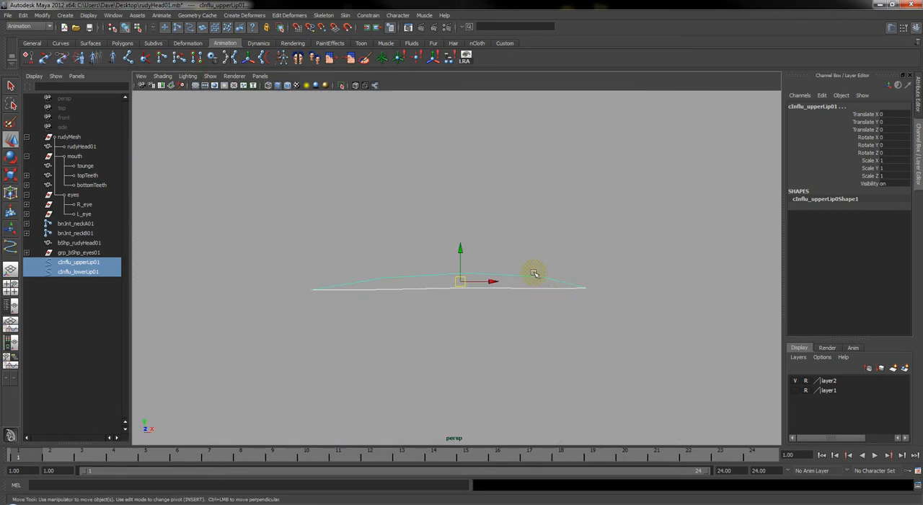
Convert all control vertices of cInflu_upperLip01, and likewise those of cInflu_lowerLip01, into individual clusters
{"action": "left_click", "coordinate": [512, 273]}
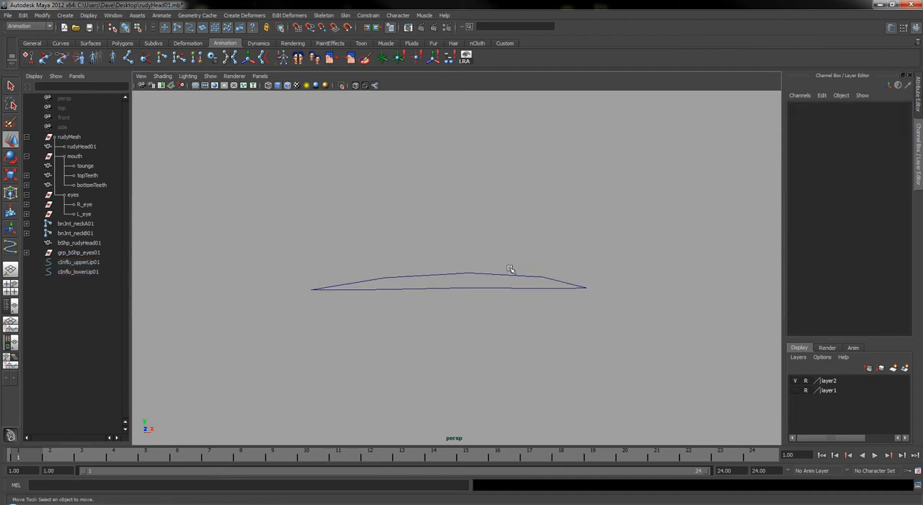
{"action": "left_click", "coordinate": [509, 274]}
{"action": "right_click", "coordinate": [517, 275]}
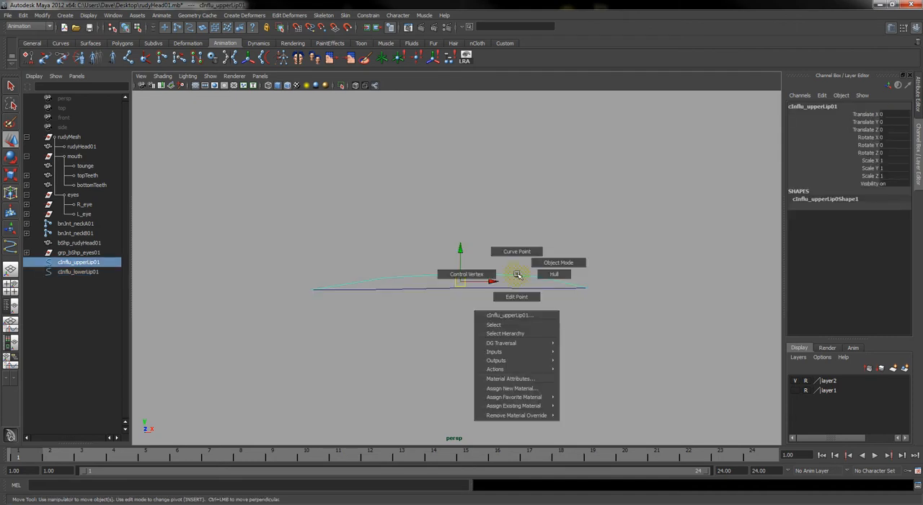
{"action": "left_click", "coordinate": [517, 275]}
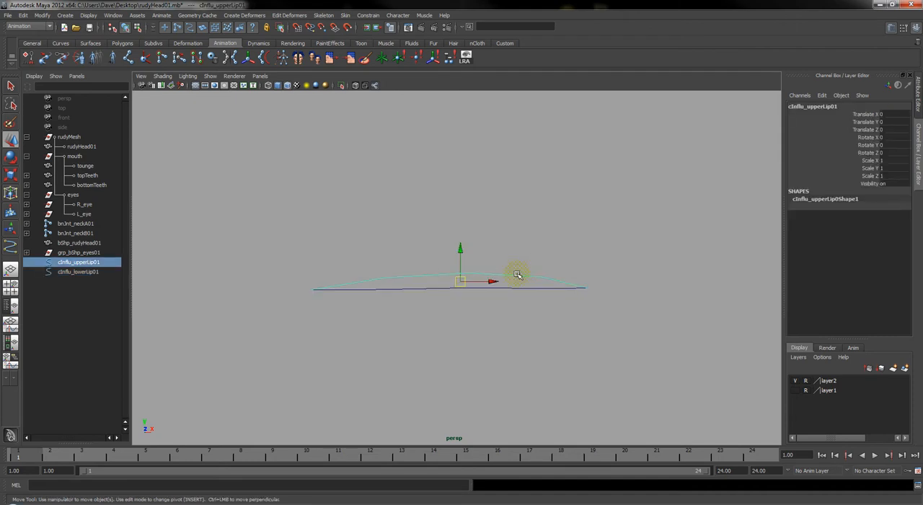
{"action": "right_click", "coordinate": [430, 277]}
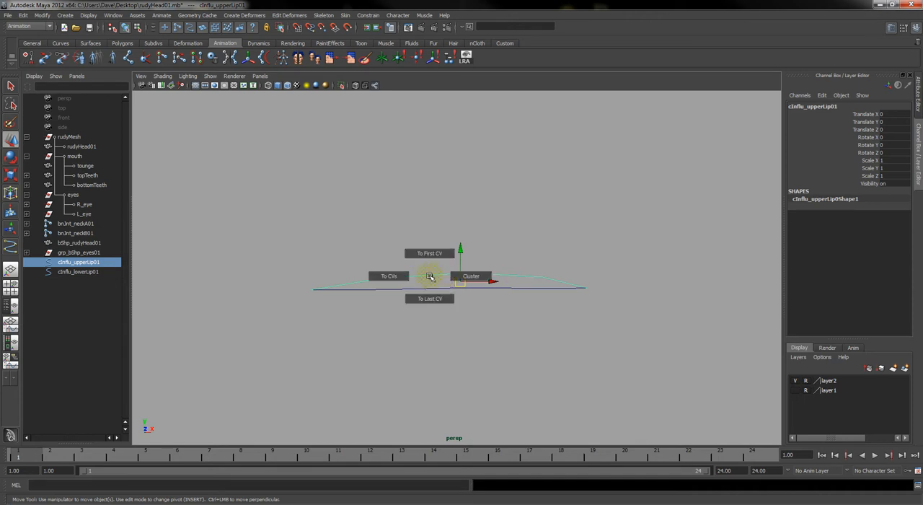
{"action": "right_click_drag", "start_coordinate": [430, 277], "coordinate": [479, 276]}
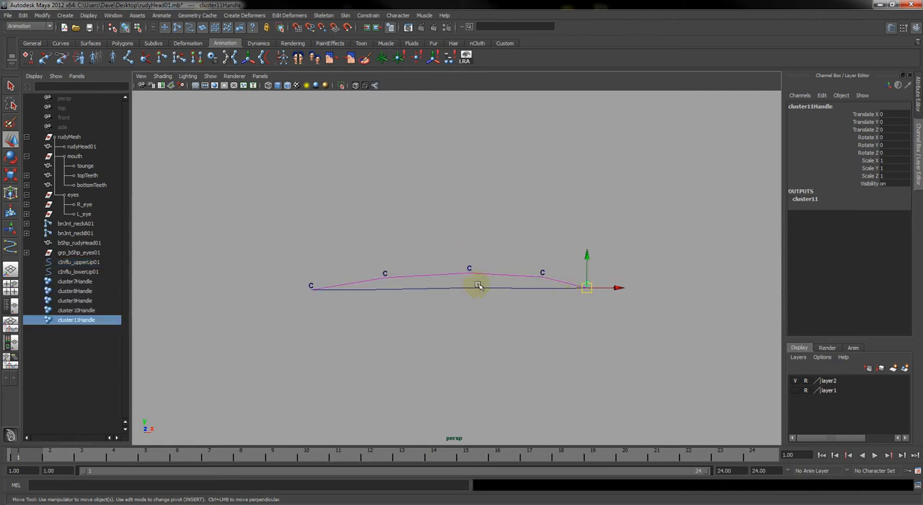
{"action": "left_click", "coordinate": [478, 286]}
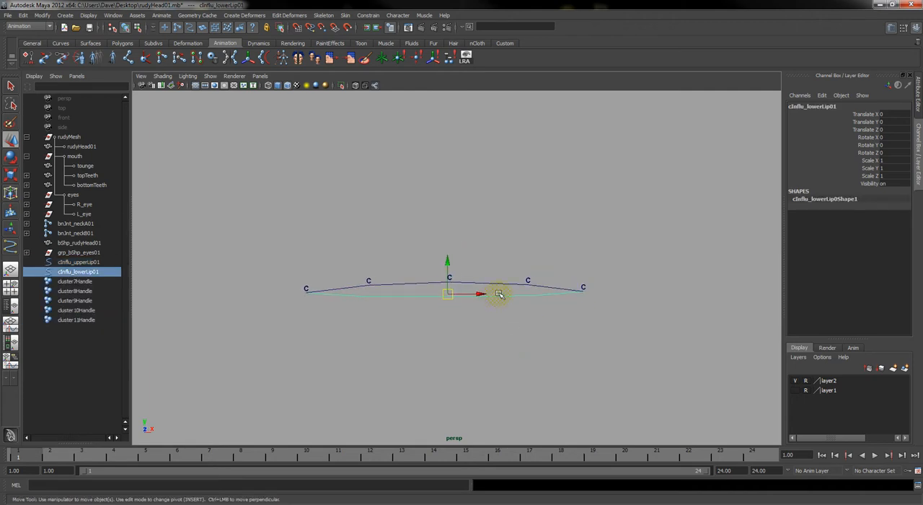
{"action": "left_click_drag", "start_coordinate": [500, 296], "coordinate": [516, 296]}
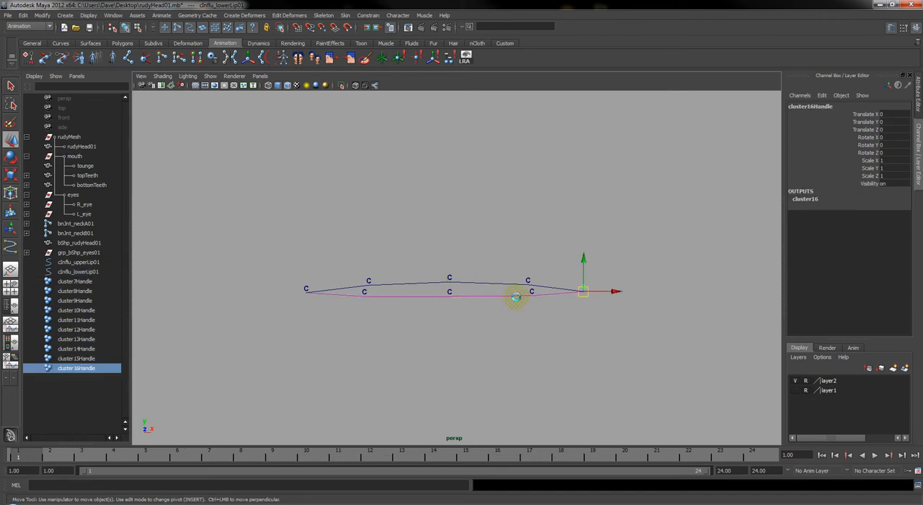
Undo the automatic cluster creation on both lip curves
{"action": "key", "text": "ctrl+z"}
{"action": "key", "text": "ctrl+z"}
{"action": "key", "text": "ctrl+z"}
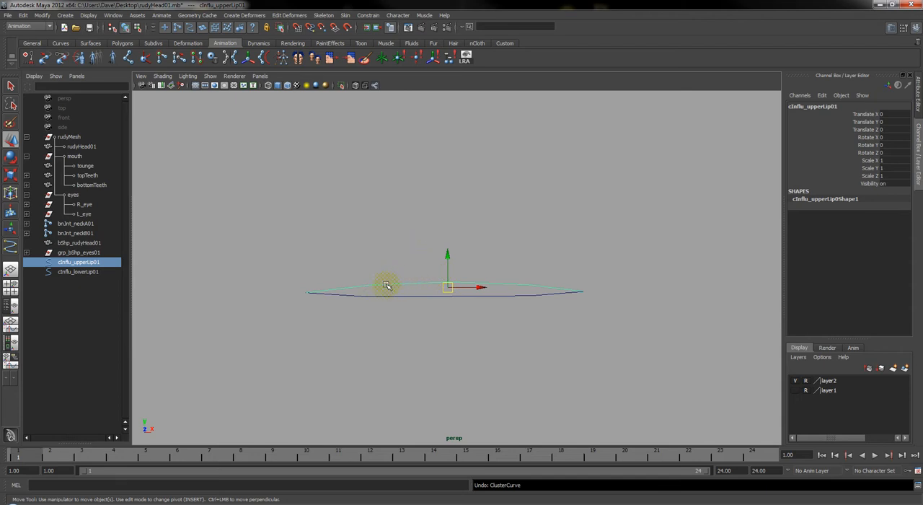
Show the control vertices of cInflu_upperLip01 and create a cluster on its left inner vertex with Relative mode on and envelope 1.000
{"action": "right_click_drag", "start_coordinate": [385, 283], "coordinate": [350, 280]}
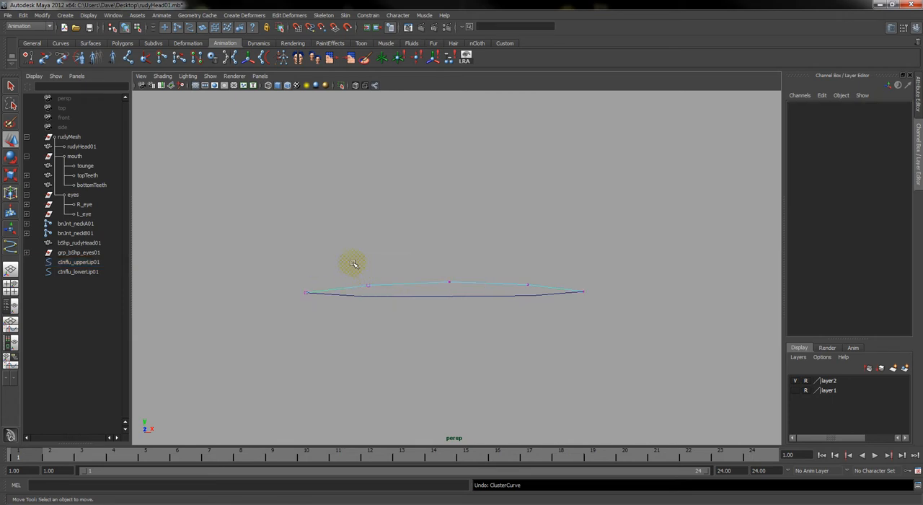
{"action": "left_click", "coordinate": [245, 15]}
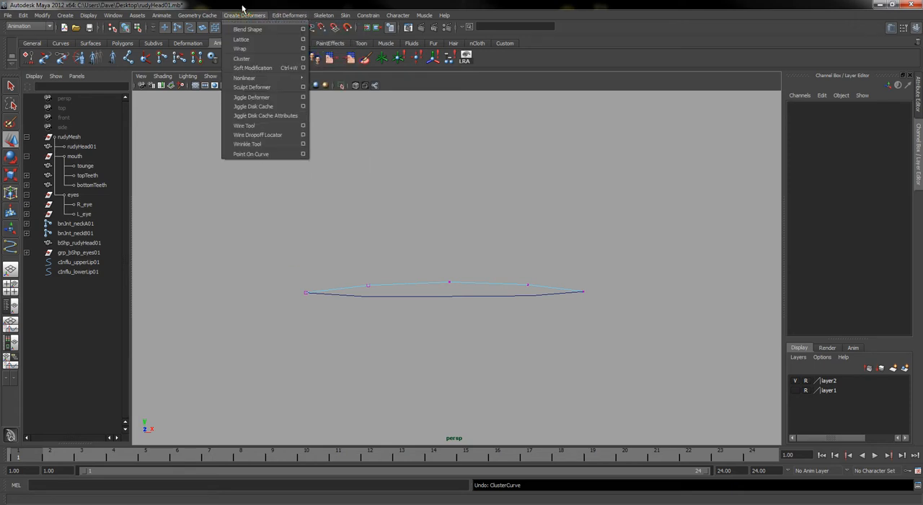
{"action": "left_click", "coordinate": [325, 9]}
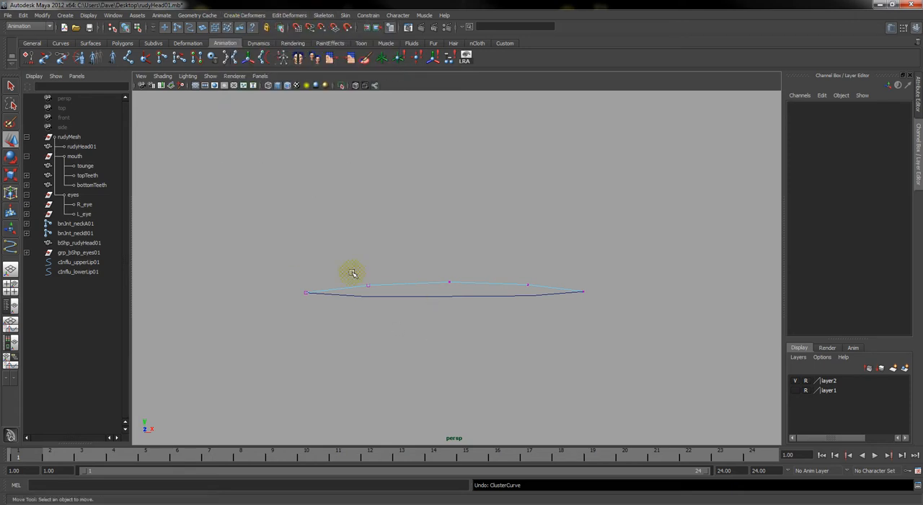
{"action": "left_click_drag", "start_coordinate": [358, 274], "coordinate": [376, 293]}
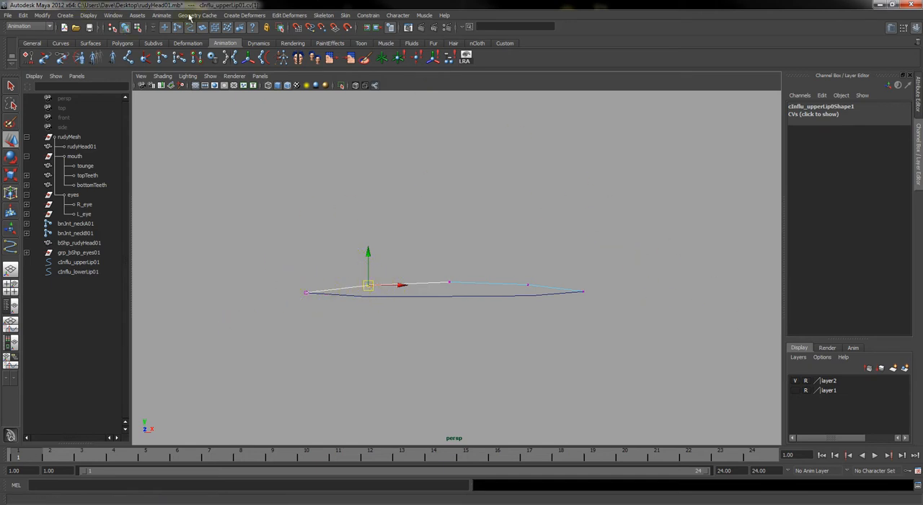
{"action": "left_click", "coordinate": [225, 15]}
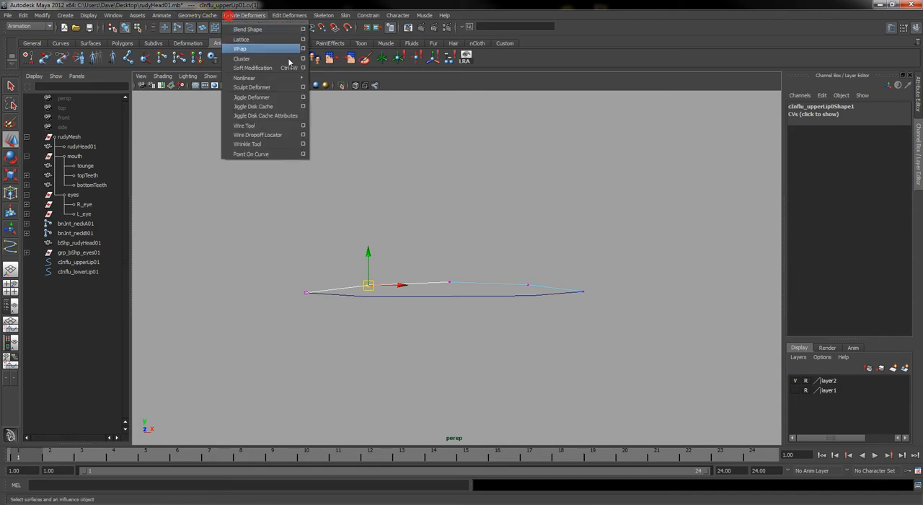
{"action": "mouse_move", "coordinate": [279, 78]}
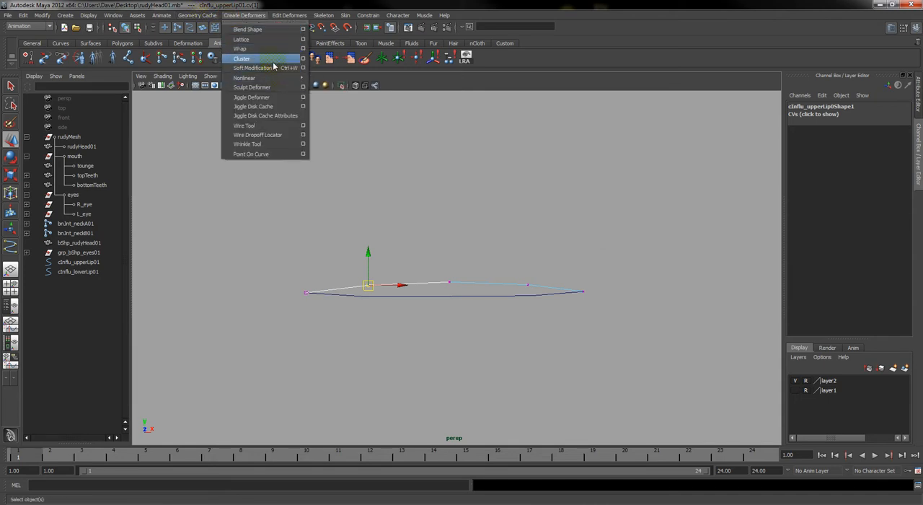
{"action": "left_click", "coordinate": [303, 59]}
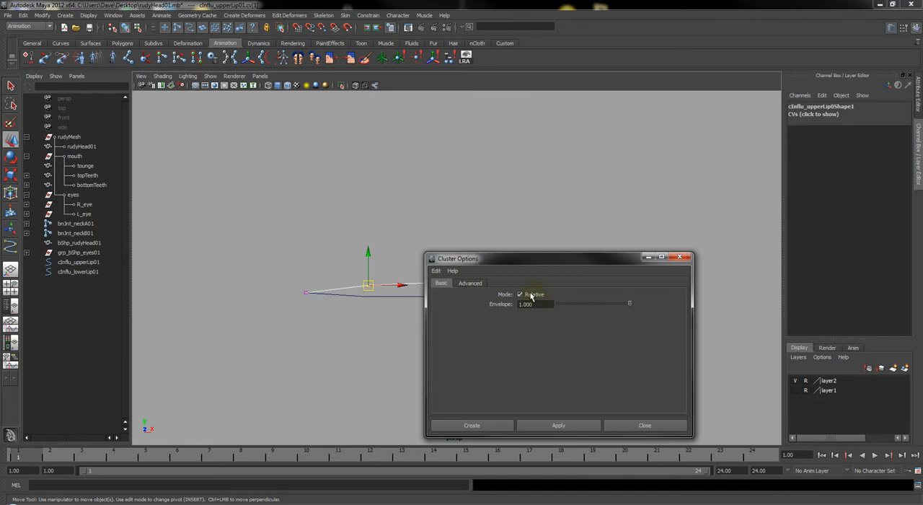
{"action": "left_click", "coordinate": [496, 427]}
Create separate relative clusters on the middle and right inner control vertices of cInflu_upperLip01
{"action": "left_click", "coordinate": [468, 291]}
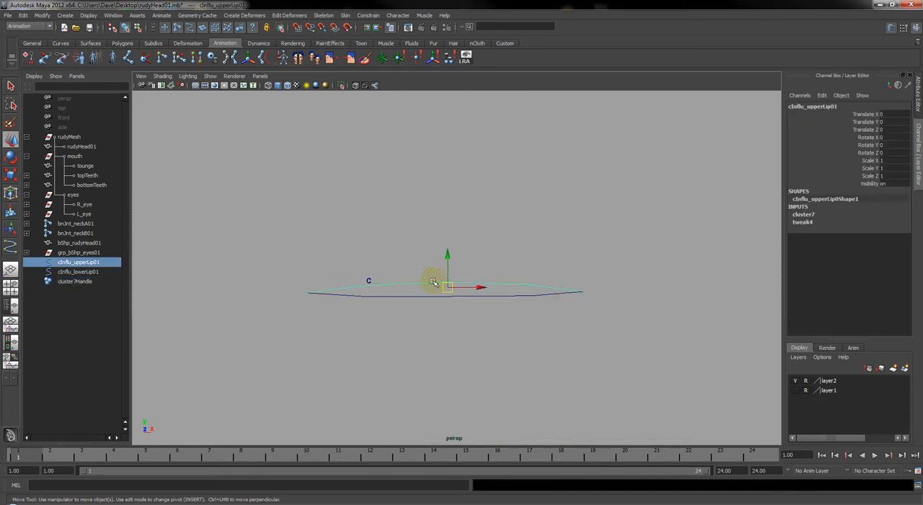
{"action": "right_click_drag", "start_coordinate": [430, 280], "coordinate": [401, 282]}
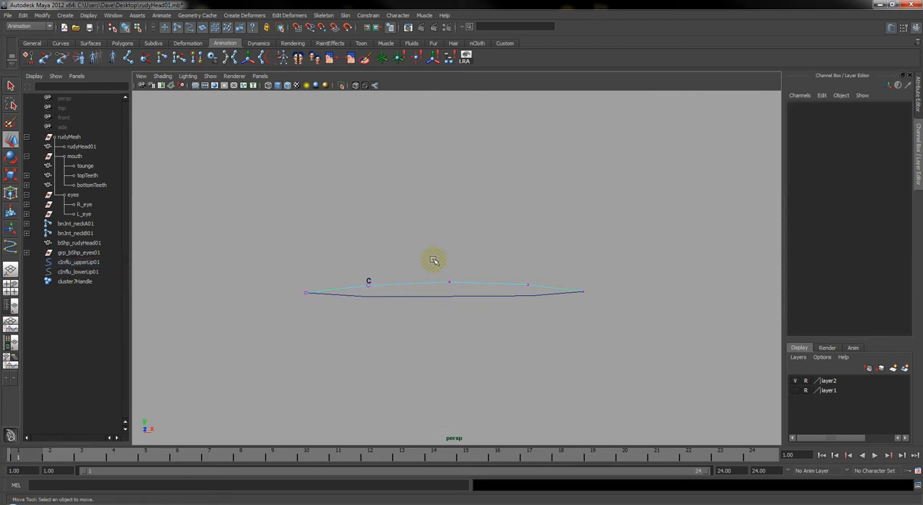
{"action": "left_click_drag", "start_coordinate": [436, 263], "coordinate": [467, 291]}
{"action": "key", "text": "g"}
{"action": "left_click_drag", "start_coordinate": [525, 275], "coordinate": [537, 293]}
{"action": "right_click_drag", "start_coordinate": [517, 278], "coordinate": [496, 284]}
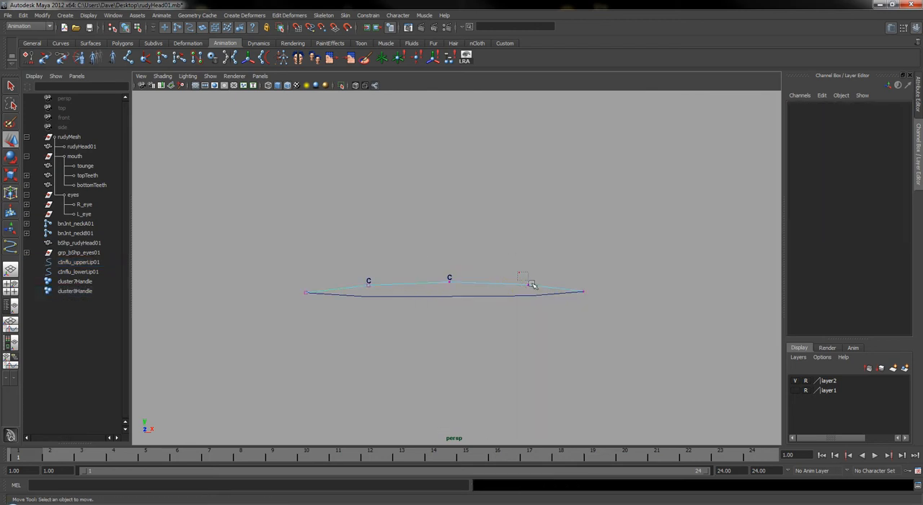
{"action": "left_click_drag", "start_coordinate": [522, 278], "coordinate": [538, 289]}
{"action": "key", "text": "g"}
Show the control vertices of cInflu_lowerLip01 and create a relative cluster on its left inner vertex
{"action": "left_click", "coordinate": [396, 296]}
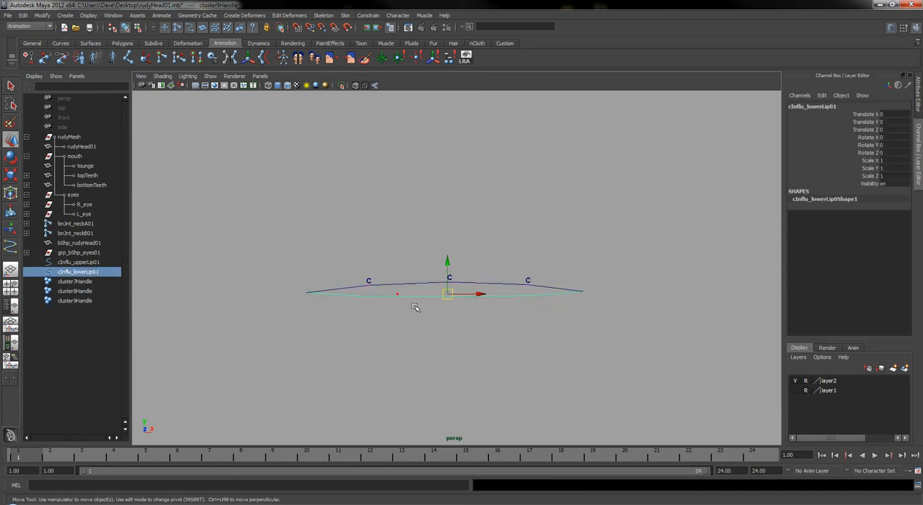
{"action": "right_click_drag", "start_coordinate": [398, 307], "coordinate": [373, 301]}
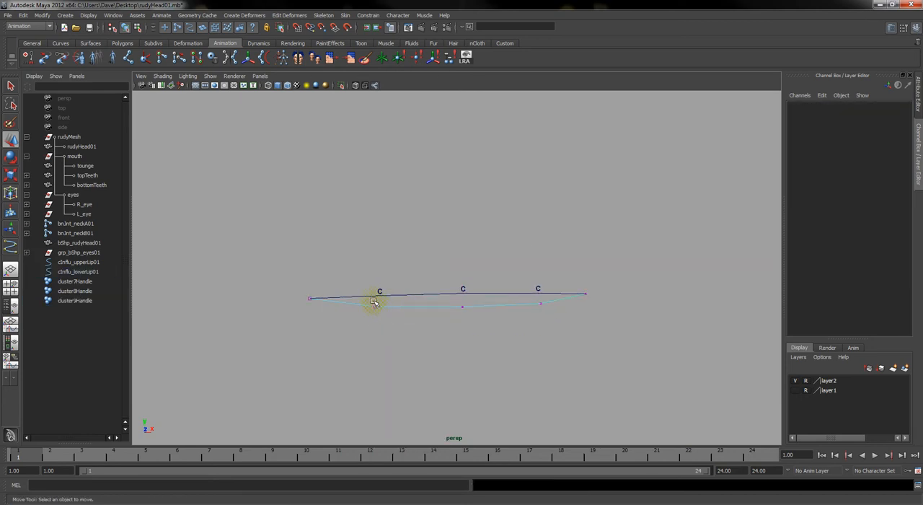
{"action": "left_click_drag", "start_coordinate": [373, 300], "coordinate": [392, 326]}
{"action": "key", "text": "g"}
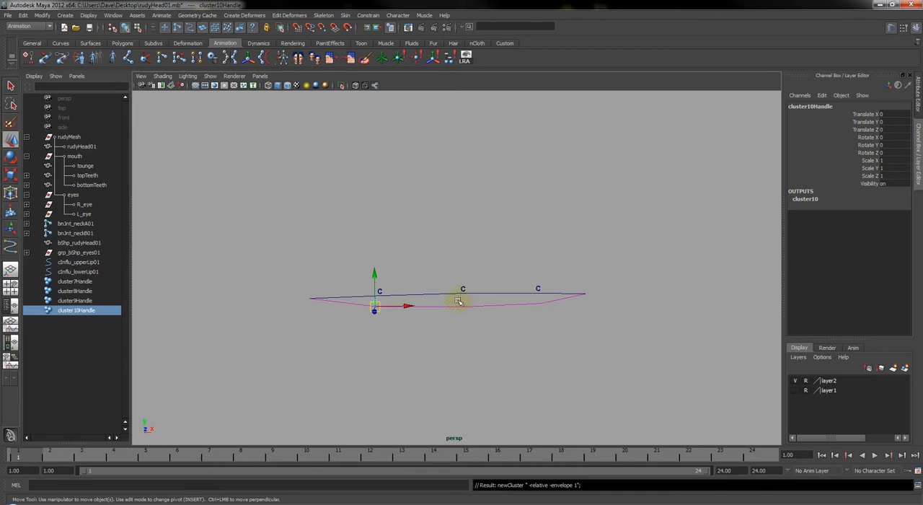
Create separate relative clusters on the middle and right inner control vertices of cInflu_lowerLip01
{"action": "left_click", "coordinate": [467, 307]}
{"action": "right_click_drag", "start_coordinate": [466, 307], "coordinate": [447, 295]}
{"action": "left_click_drag", "start_coordinate": [447, 295], "coordinate": [475, 324]}
{"action": "key", "text": "g"}
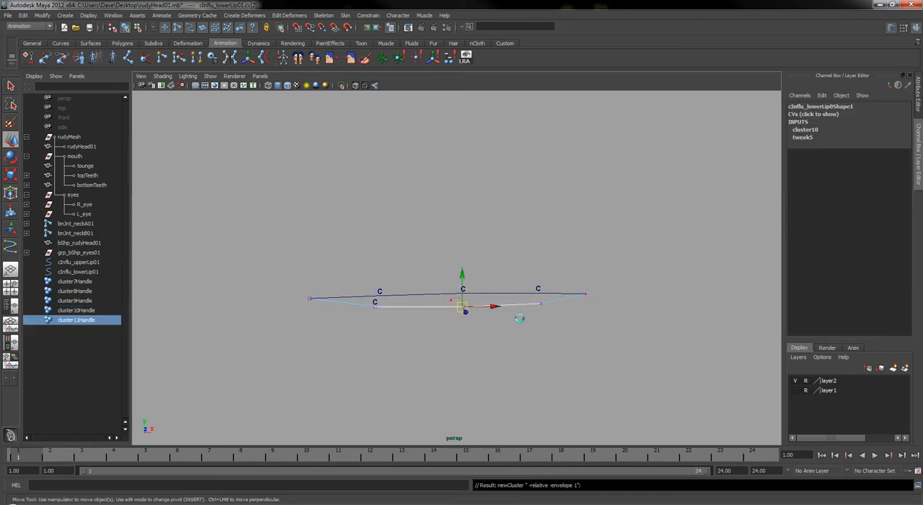
{"action": "left_click", "coordinate": [528, 302]}
{"action": "right_click_drag", "start_coordinate": [530, 303], "coordinate": [531, 303]}
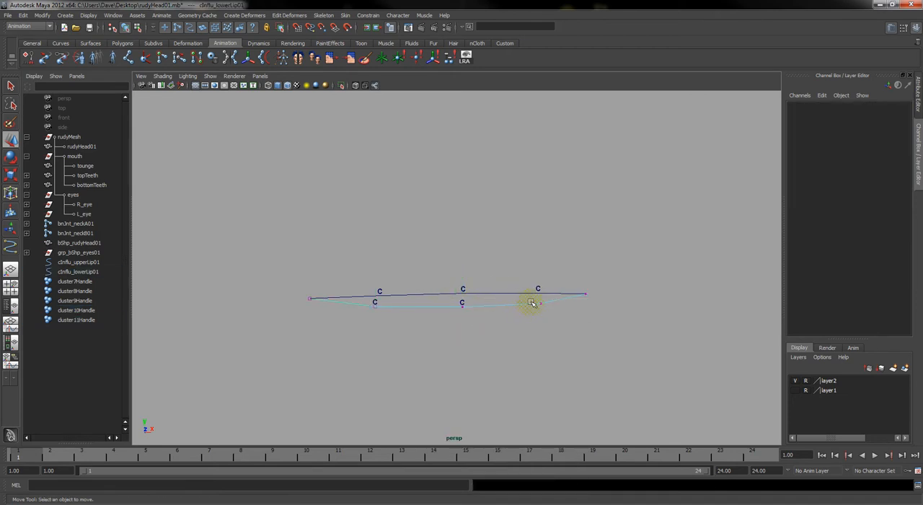
{"action": "left_click_drag", "start_coordinate": [528, 298], "coordinate": [565, 322]}
{"action": "key", "text": "g"}
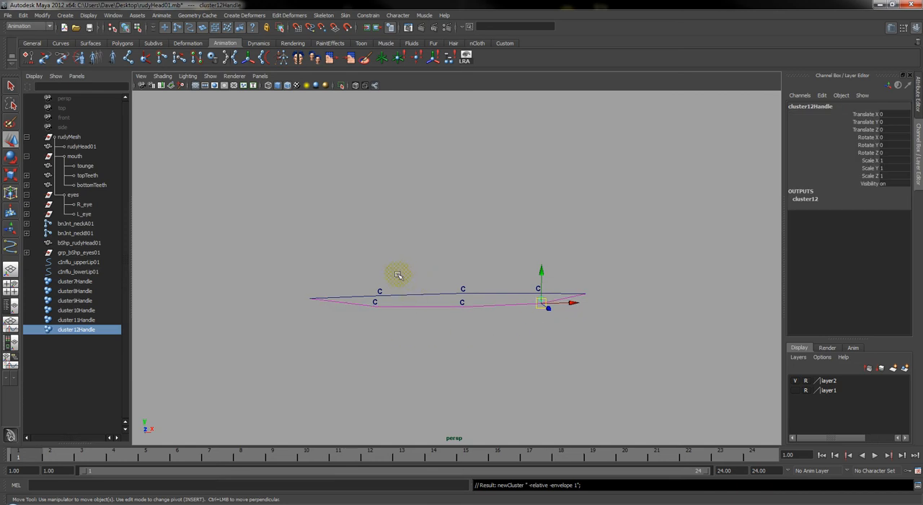
Create one shared cluster from the left end control vertices of both lip curves, selecting them in component mode
{"action": "left_click_drag", "start_coordinate": [398, 275], "coordinate": [429, 352]}
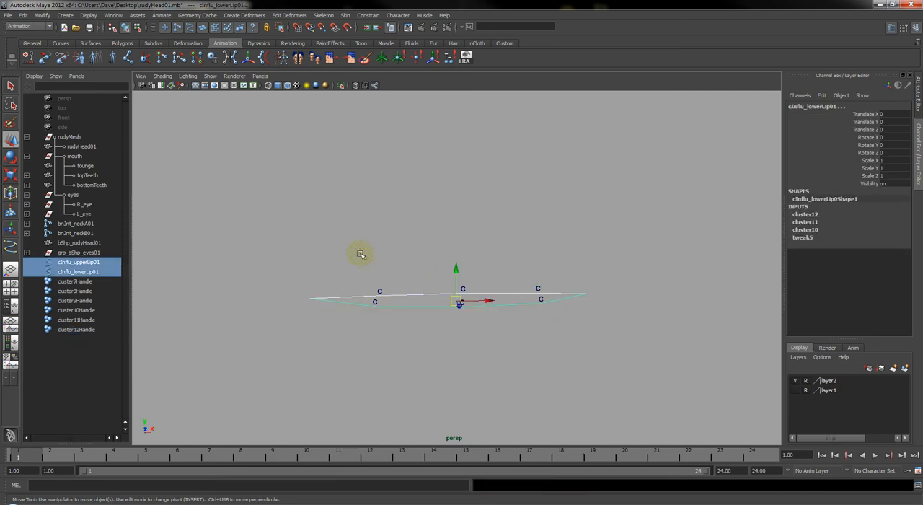
{"action": "left_click", "coordinate": [137, 27]}
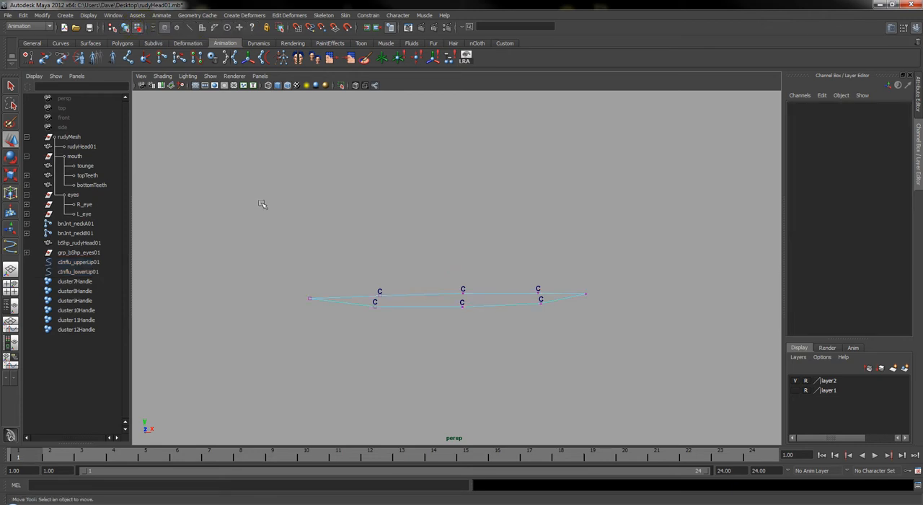
{"action": "left_click_drag", "start_coordinate": [278, 273], "coordinate": [331, 332]}
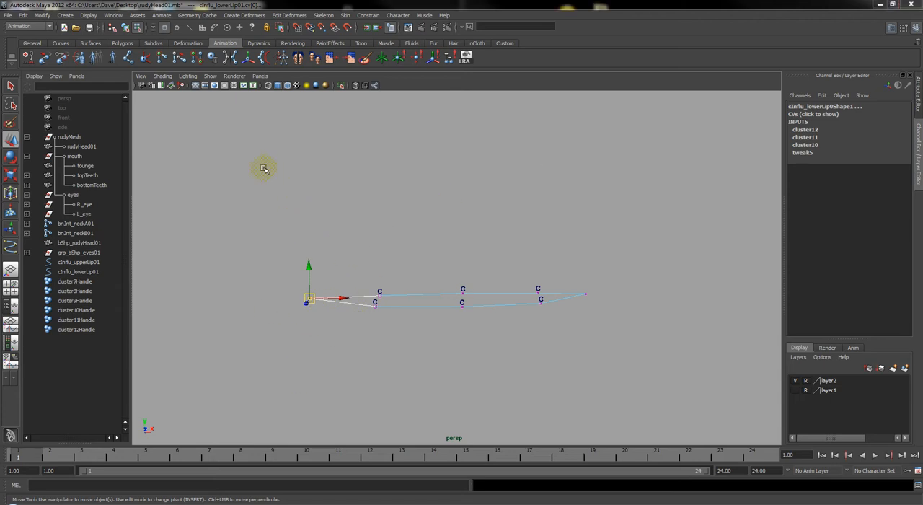
{"action": "left_click", "coordinate": [245, 15]}
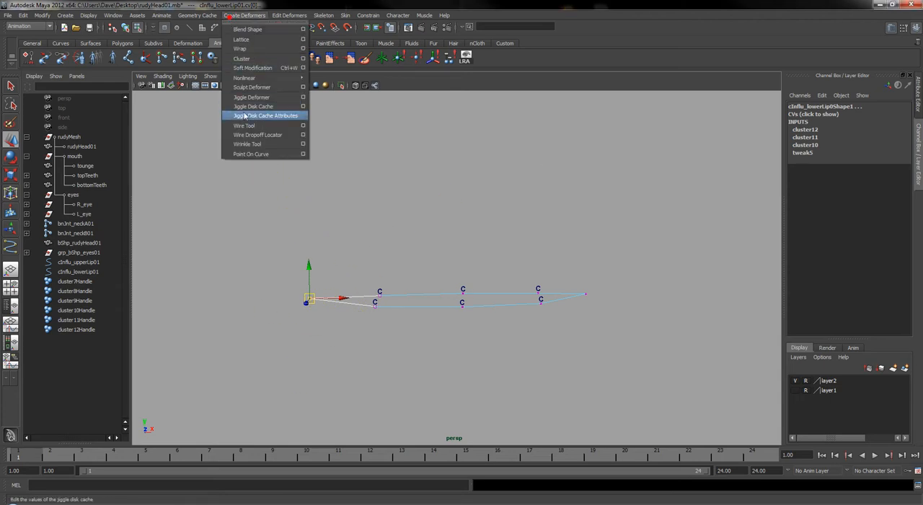
{"action": "left_click", "coordinate": [263, 59]}
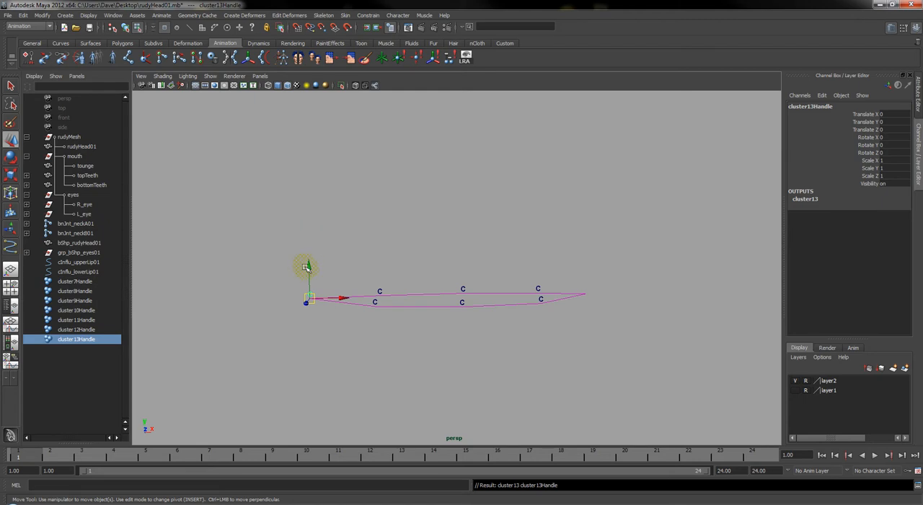
Create one shared cluster from the right end control vertices of both lip curves
{"action": "left_click_drag", "start_coordinate": [308, 265], "coordinate": [323, 236]}
{"action": "key", "text": "ctrl+z"}
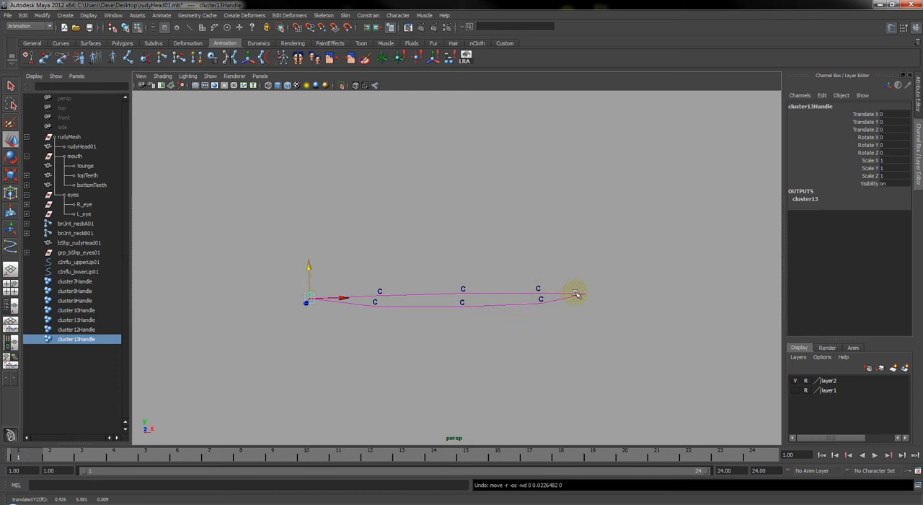
{"action": "right_click_drag", "start_coordinate": [570, 285], "coordinate": [595, 310]}
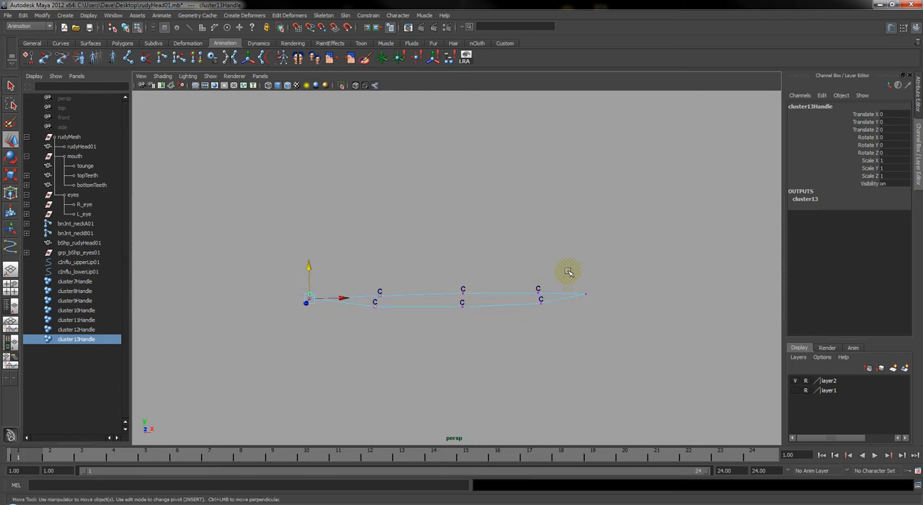
{"action": "left_click_drag", "start_coordinate": [574, 278], "coordinate": [612, 332]}
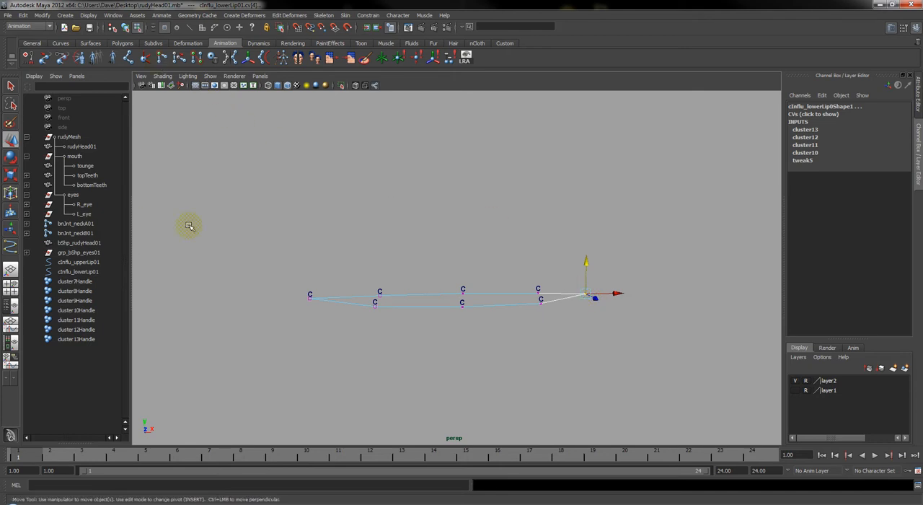
{"action": "key", "text": "g"}
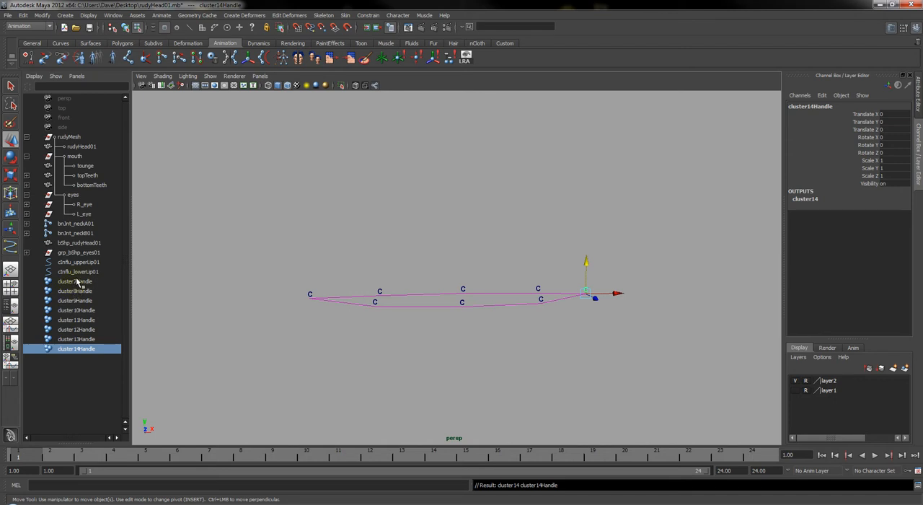
Rename cluster7Handle, the left inner cluster on the upper lip curve, as cl_r_mid_upperLip01
{"action": "left_click_drag", "start_coordinate": [77, 283], "coordinate": [93, 350]}
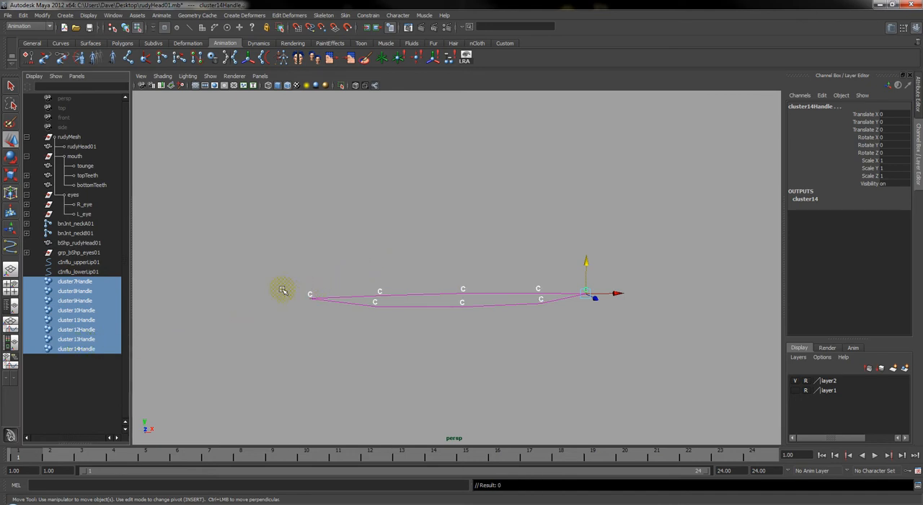
{"action": "left_click", "coordinate": [80, 281]}
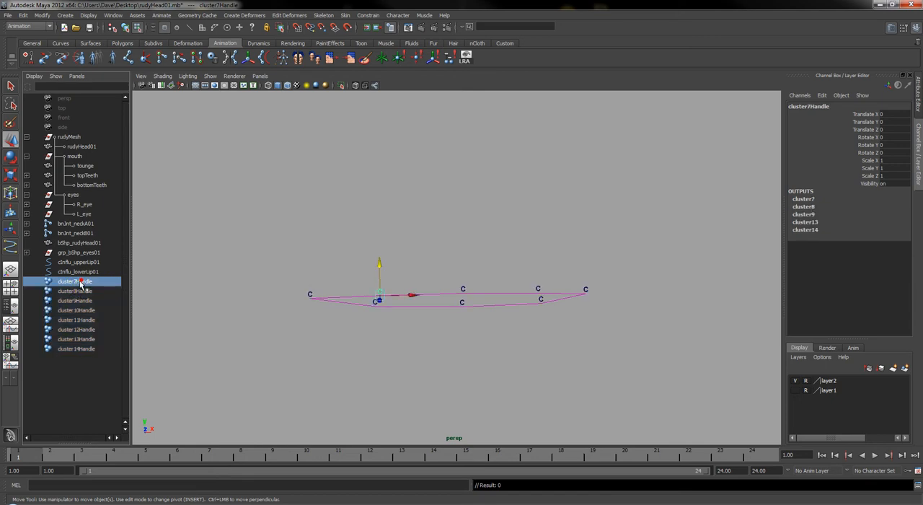
{"action": "double_click", "coordinate": [78, 283]}
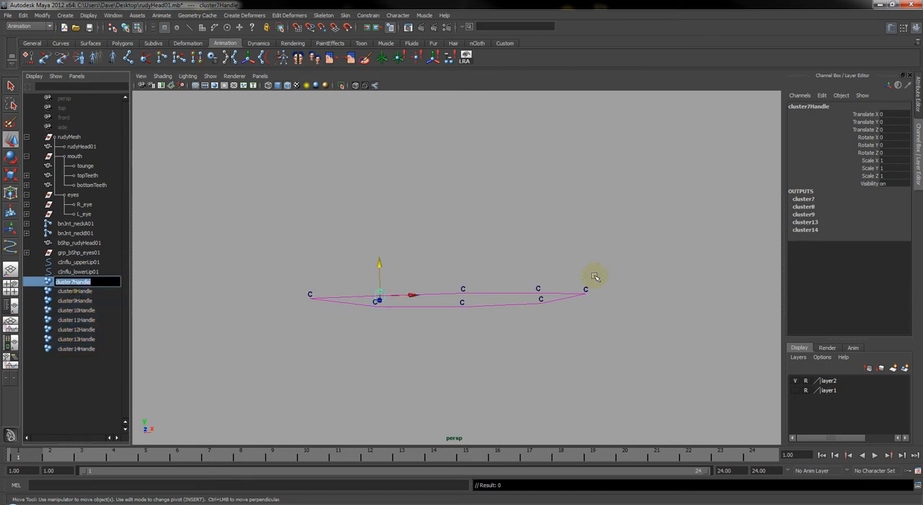
{"action": "type", "text": "cl_r_mid_upperLip01"}
{"action": "key", "text": "Return"}
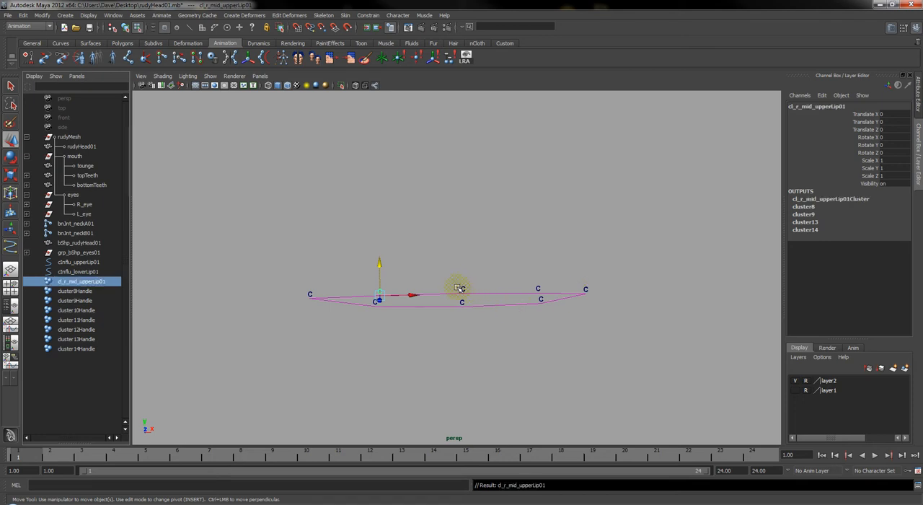
Rename cluster8Handle, the middle cluster on the upper lip curve, as cl_center_upperLip01
{"action": "left_click", "coordinate": [464, 289]}
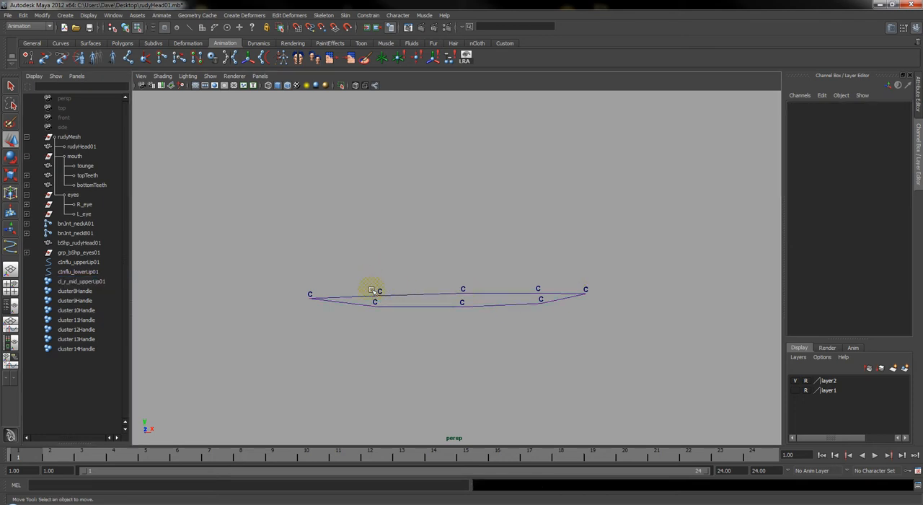
{"action": "double_click", "coordinate": [65, 291]}
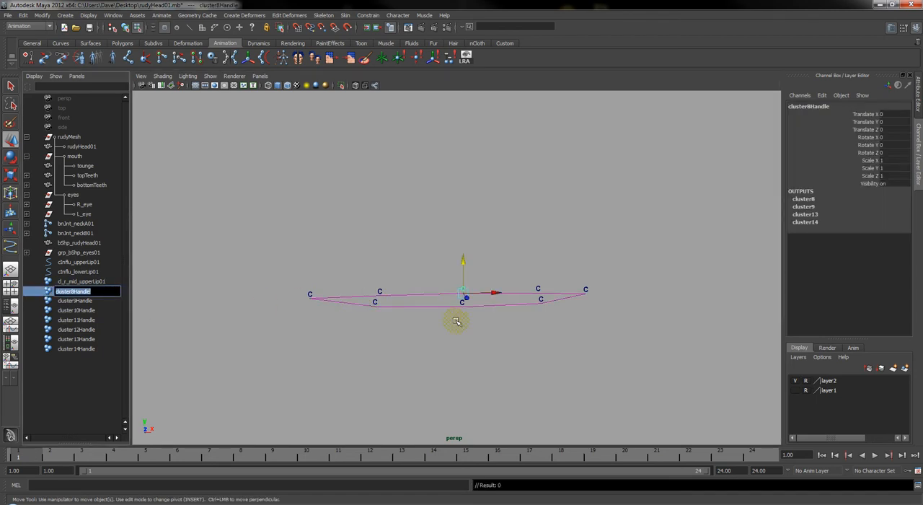
{"action": "type", "text": "cl_"}
{"action": "type", "text": "center_upperLip01"}
{"action": "key", "text": "Return"}
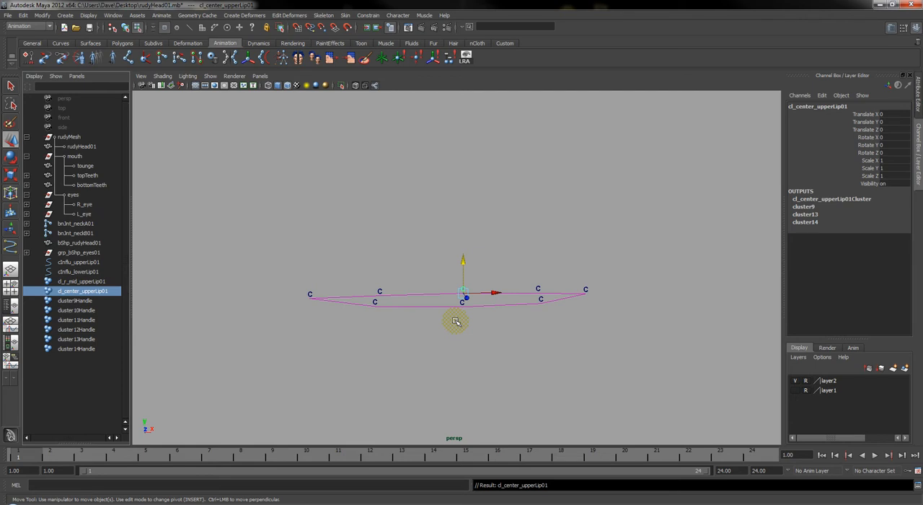
Rename cluster9Handle, the right inner cluster on the upper lip curve, as cl_l_mid_upperLip01
{"action": "left_click", "coordinate": [76, 300]}
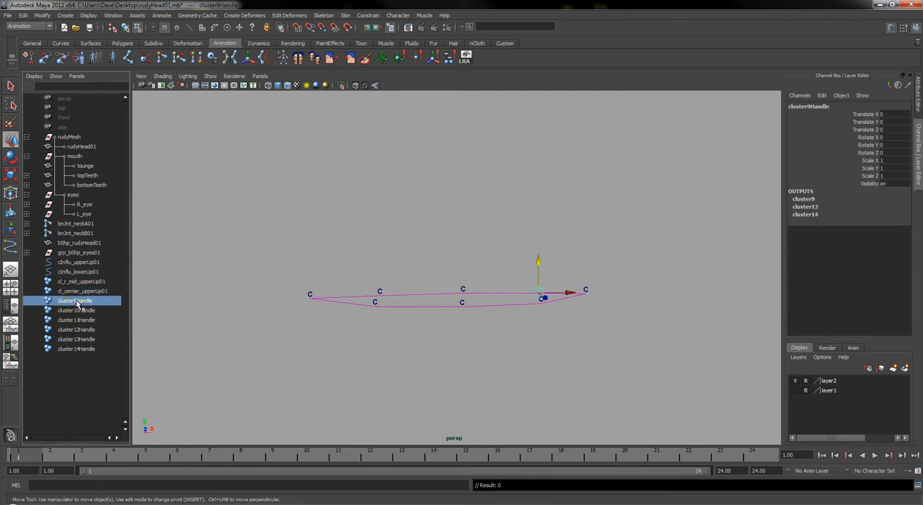
{"action": "double_click", "coordinate": [77, 300]}
{"action": "type", "text": "cl_l_mid_upperLip01"}
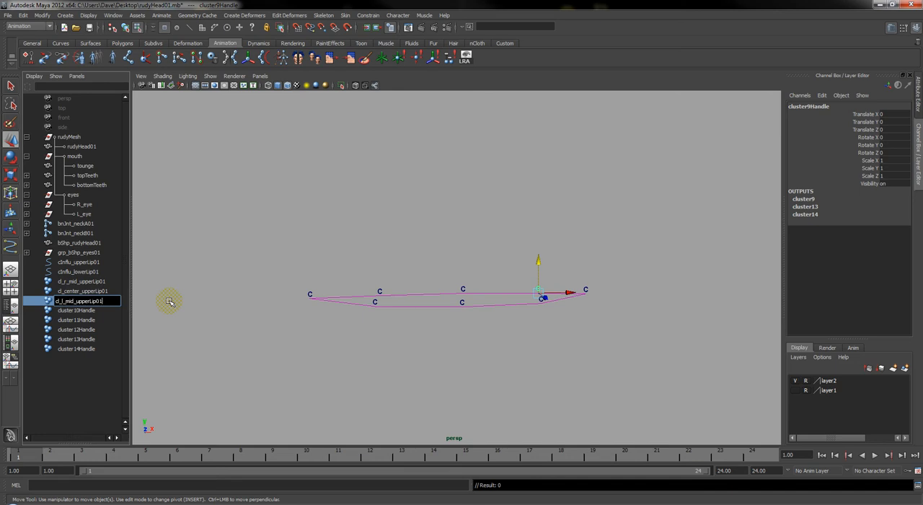
{"action": "key", "text": "Return"}
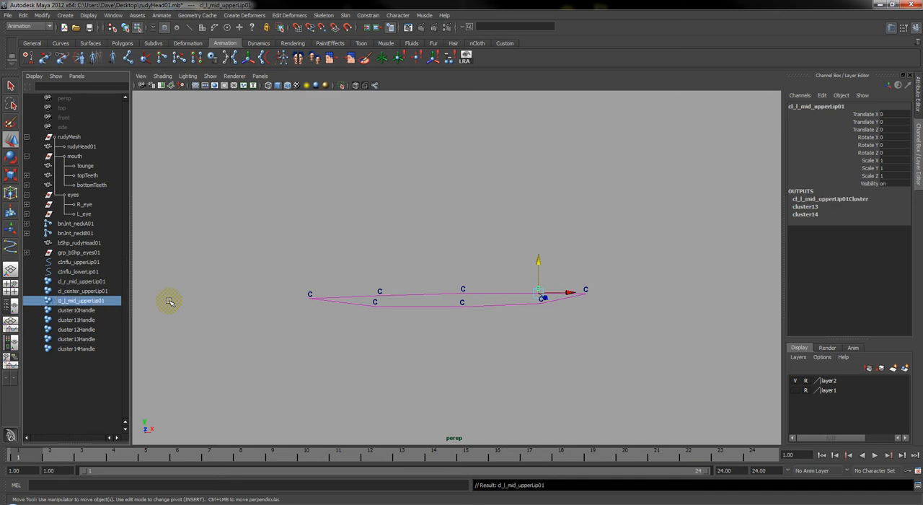
Rename cluster10Handle as cl_r_mid_lowerLip01, reusing the name of the matching upper-lip cluster
{"action": "left_click", "coordinate": [76, 310]}
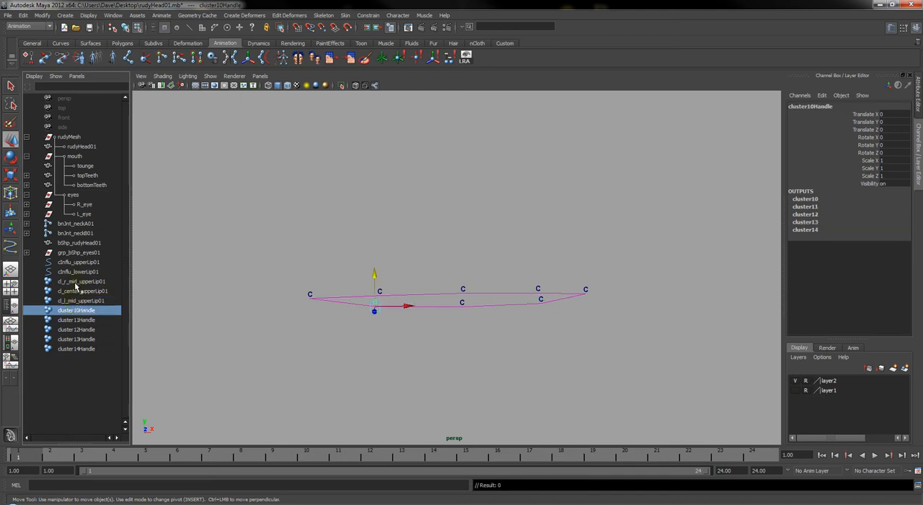
{"action": "double_click", "coordinate": [77, 282]}
{"action": "key", "text": "ctrl+c"}
{"action": "key", "text": "Return"}
{"action": "double_click", "coordinate": [75, 310]}
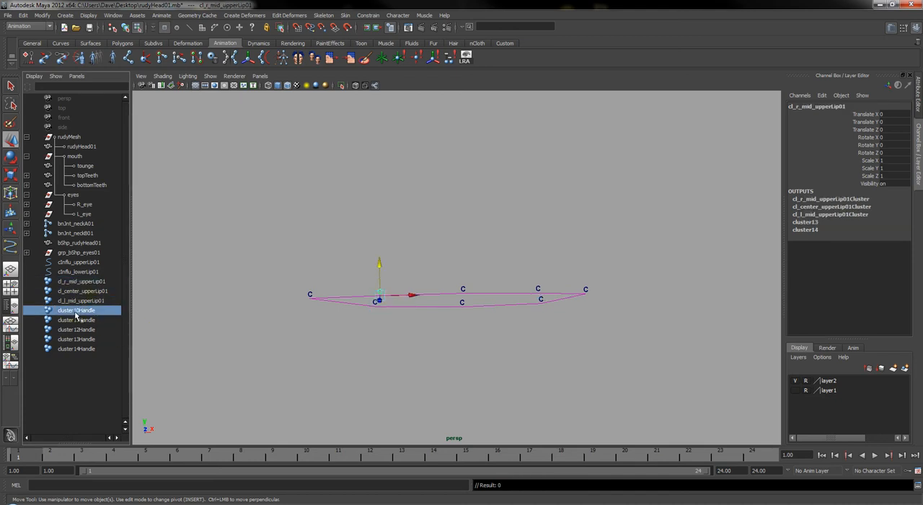
{"action": "key", "text": "ctrl+v"}
{"action": "left_click", "coordinate": [272, 312]}
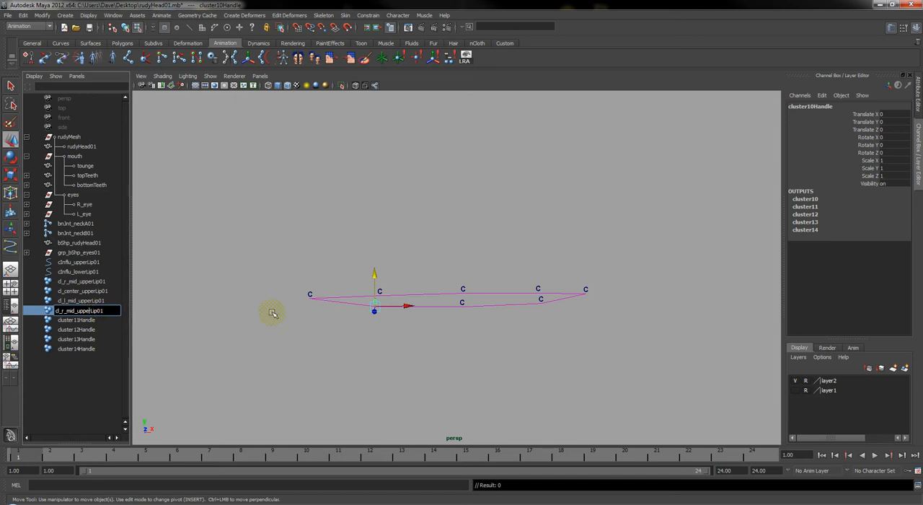
{"action": "key", "text": "BackSpace"}
{"action": "key", "text": "BackSpace"}
{"action": "key", "text": "BackSpace"}
{"action": "key", "text": "BackSpace"}
{"action": "key", "text": "BackSpace"}
{"action": "type", "text": "lower"}
{"action": "key", "text": "Return"}
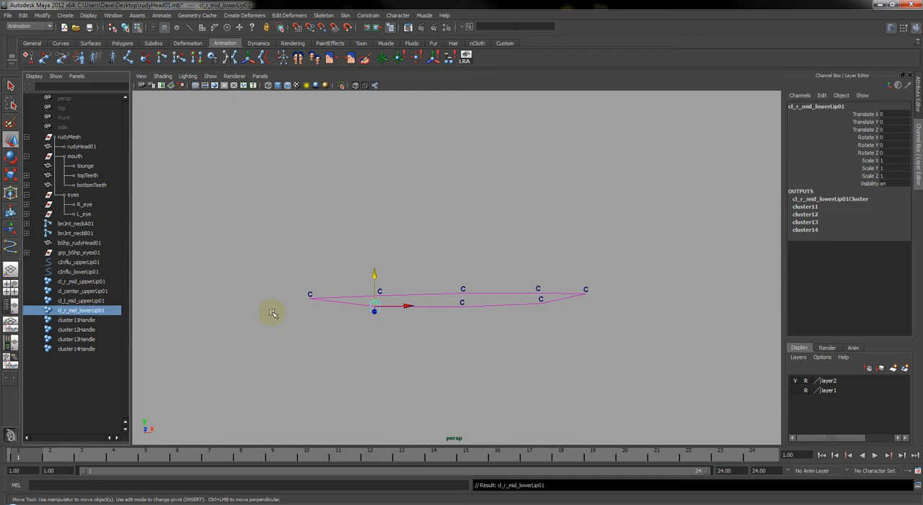
Rename cluster11Handle as cl_center_lowerLip01, reusing the name of the center upper-lip cluster
{"action": "left_click", "coordinate": [77, 290]}
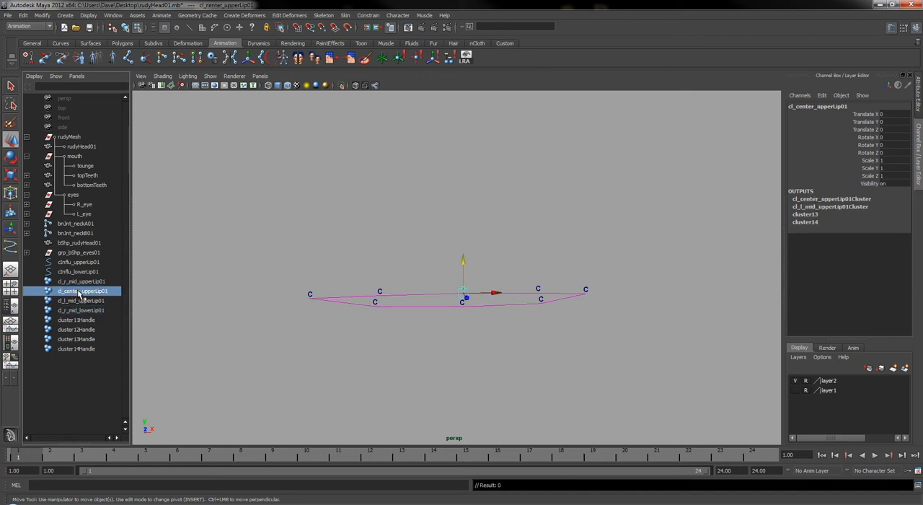
{"action": "double_click", "coordinate": [78, 320]}
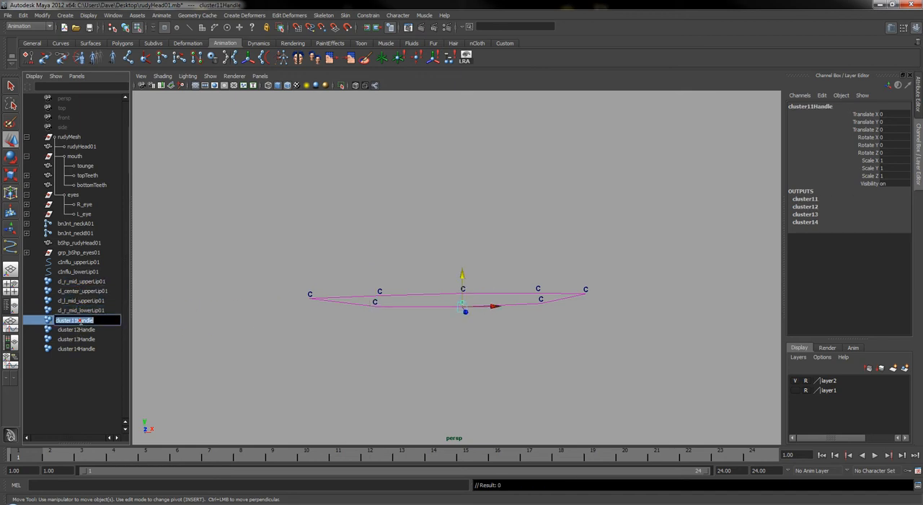
{"action": "type", "text": "cl_center_upperLip01"}
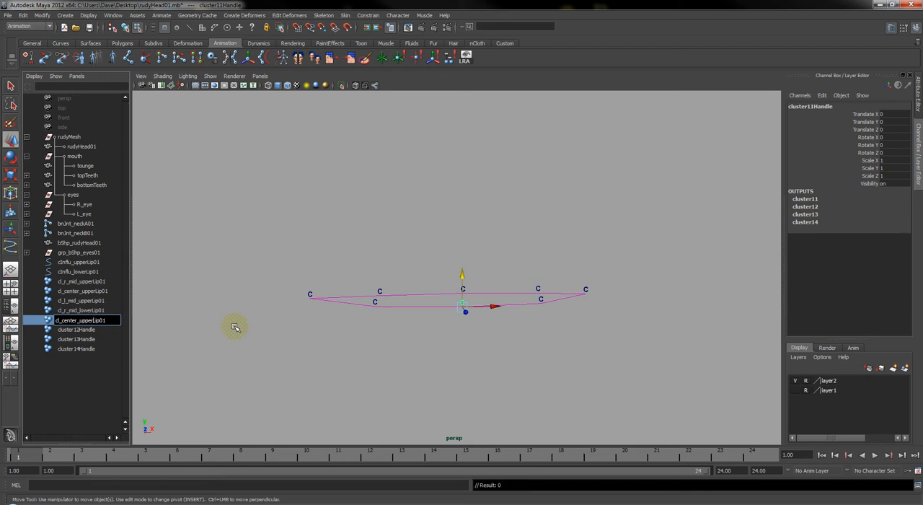
{"action": "key", "text": "BackSpace"}
{"action": "key", "text": "BackSpace"}
{"action": "key", "text": "BackSpace"}
{"action": "key", "text": "BackSpace"}
{"action": "key", "text": "BackSpace"}
{"action": "type", "text": "lower"}
{"action": "key", "text": "Return"}
Rename cluster12Handle as cl_l_mid_lowerLip01, based on a copy of the cl_l_mid_upperLip01 name
{"action": "left_click", "coordinate": [73, 330]}
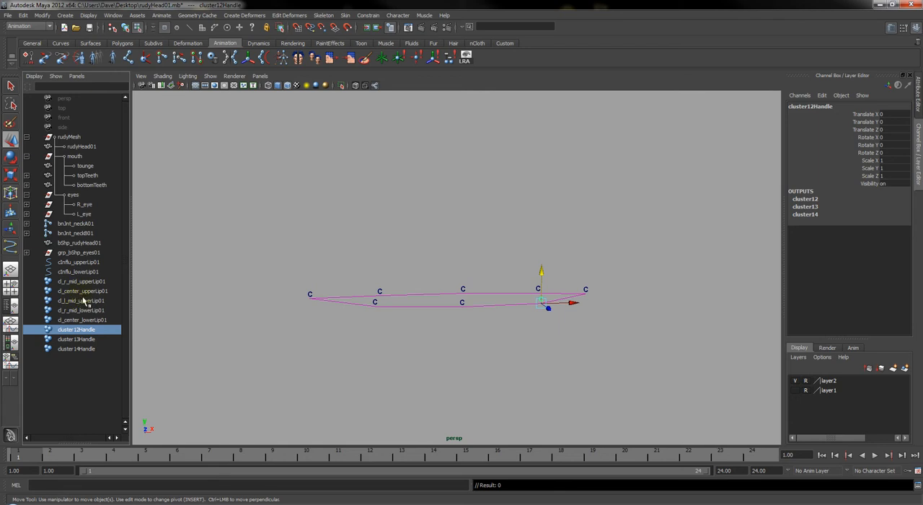
{"action": "double_click", "coordinate": [84, 301]}
{"action": "key", "text": "ctrl+c"}
{"action": "double_click", "coordinate": [85, 331]}
{"action": "key", "text": "ctrl+v"}
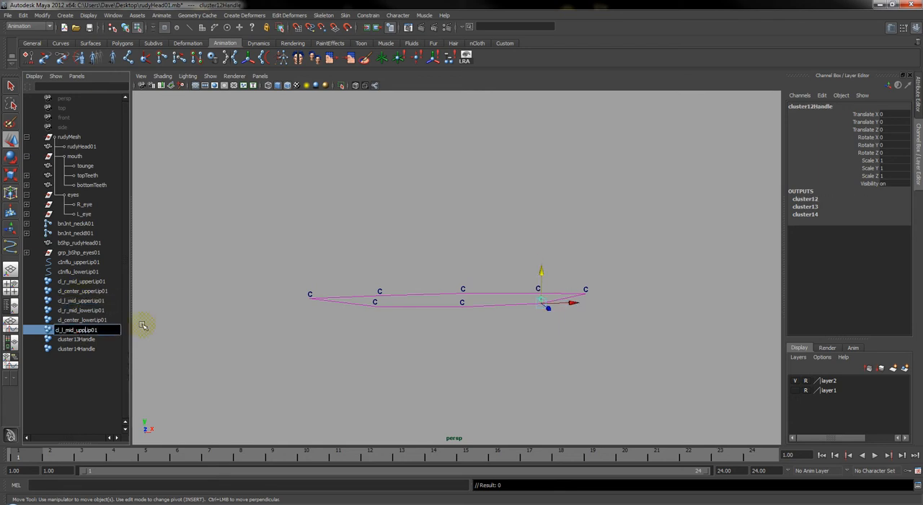
{"action": "key", "text": "BackSpace"}
{"action": "key", "text": "BackSpace"}
{"action": "key", "text": "BackSpace"}
{"action": "type", "text": "lower"}
{"action": "key", "text": "Return"}
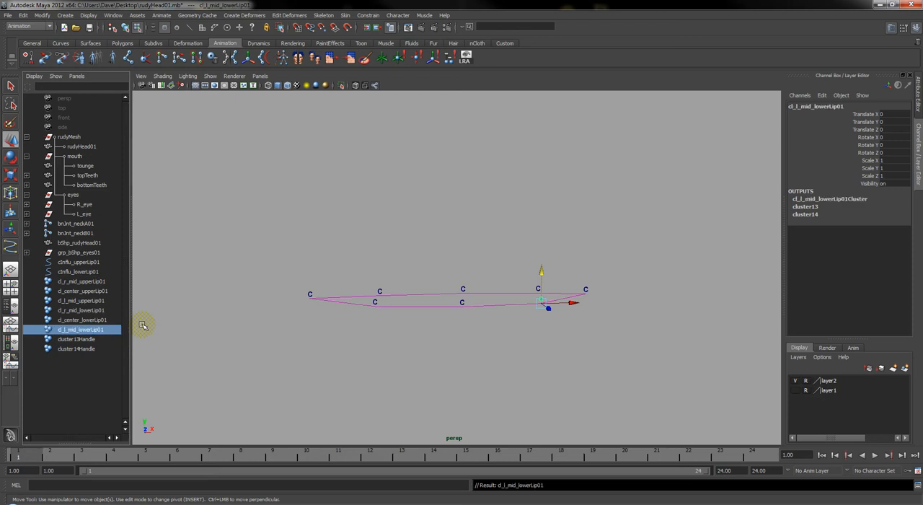
Rename the mouth-corner clusters: cluster13Handle as cl_r_cornerLip01 and cluster14Handle as cl_l_cornerLip01
{"action": "left_click", "coordinate": [88, 342]}
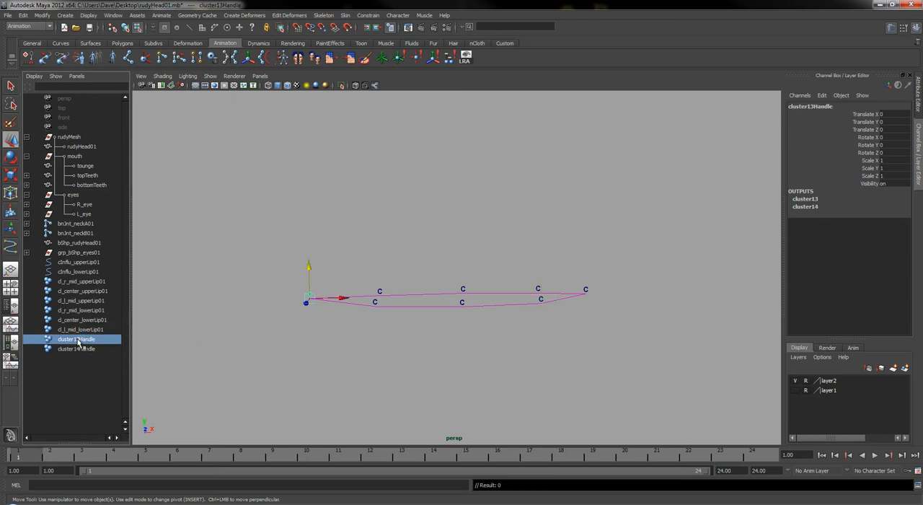
{"action": "double_click", "coordinate": [80, 338]}
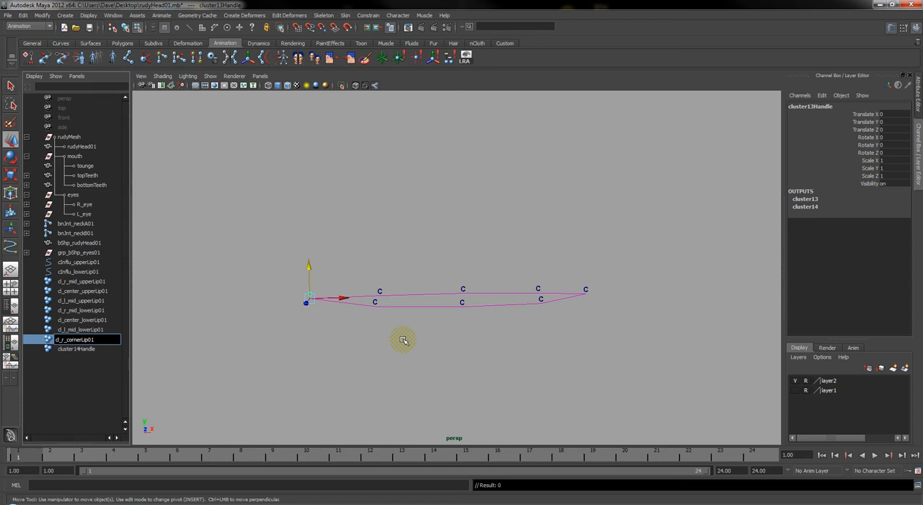
{"action": "key", "text": "Return"}
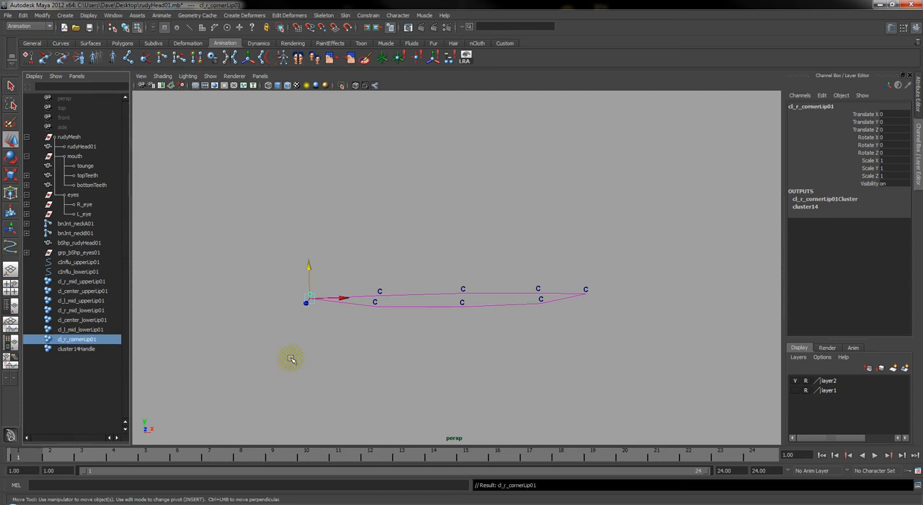
{"action": "double_click", "coordinate": [80, 349]}
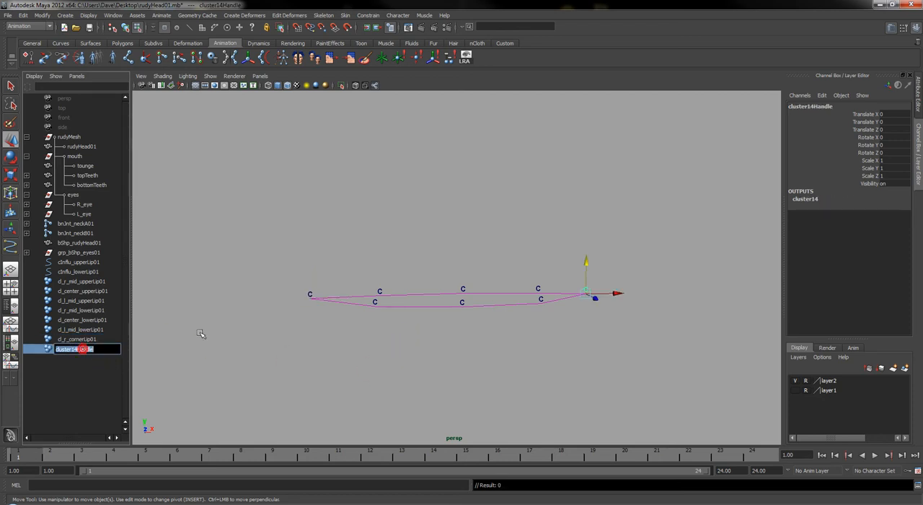
{"action": "type", "text": "cl_l_cornerLip01"}
{"action": "key", "text": "Return"}
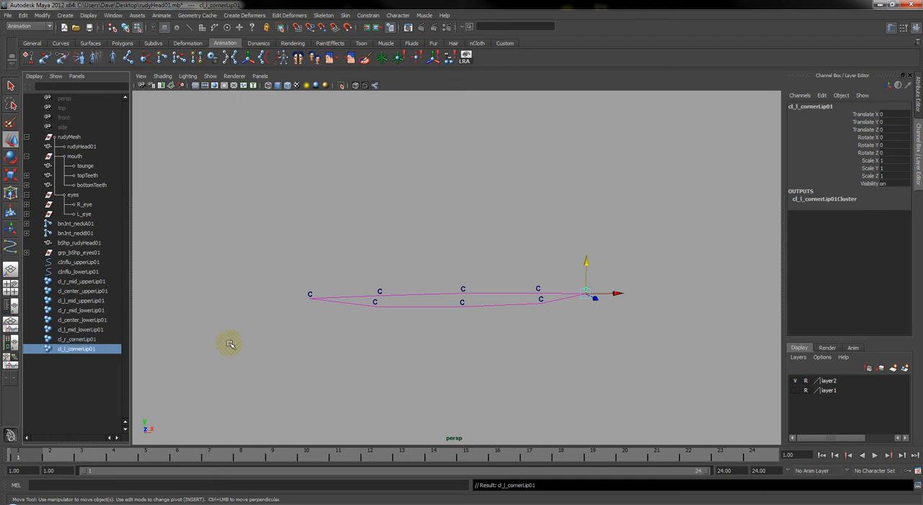
Display the polygon meshes in the viewport again so the head shows around the lip clusters
{"action": "left_click", "coordinate": [210, 77]}
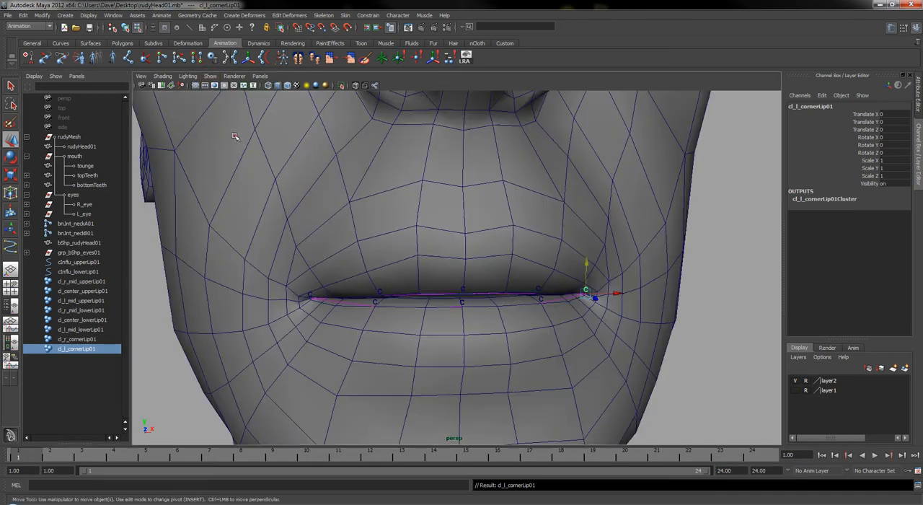
{"action": "left_click", "coordinate": [234, 136]}
{"action": "left_click_drag", "start_coordinate": [627, 350], "coordinate": [442, 346], "text": "alt"}
Try moving the cl_r_mid_upperLip01 cluster upward, repeat the try in object selection mode, and undo each move
{"action": "left_click", "coordinate": [78, 281]}
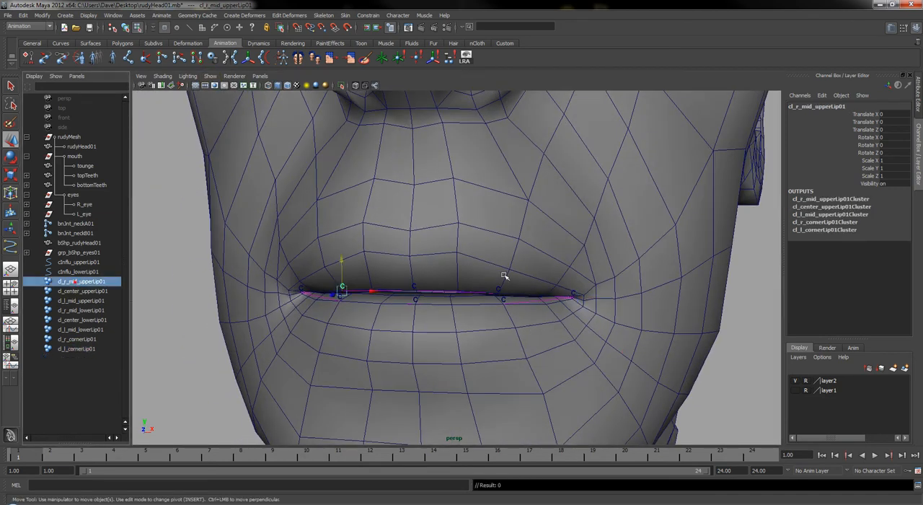
{"action": "left_click_drag", "start_coordinate": [340, 255], "coordinate": [356, 200]}
{"action": "key", "text": "ctrl+z"}
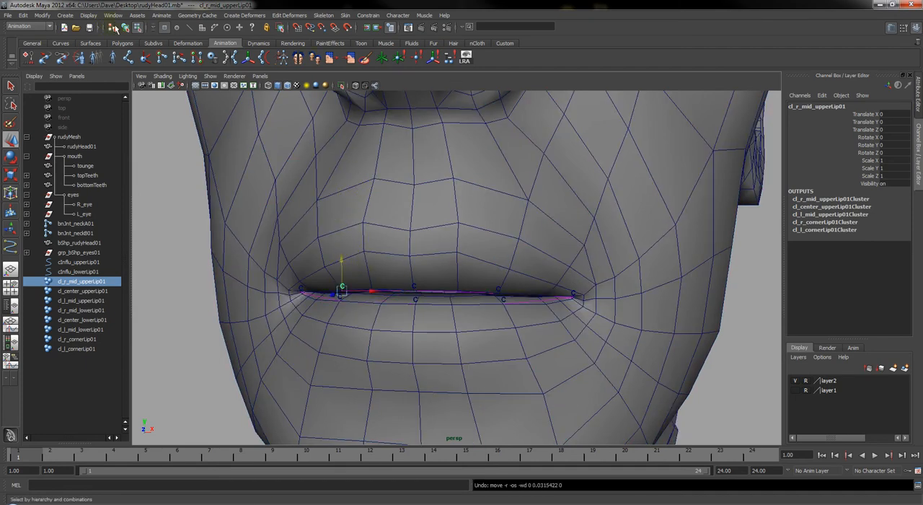
{"action": "left_click", "coordinate": [126, 27]}
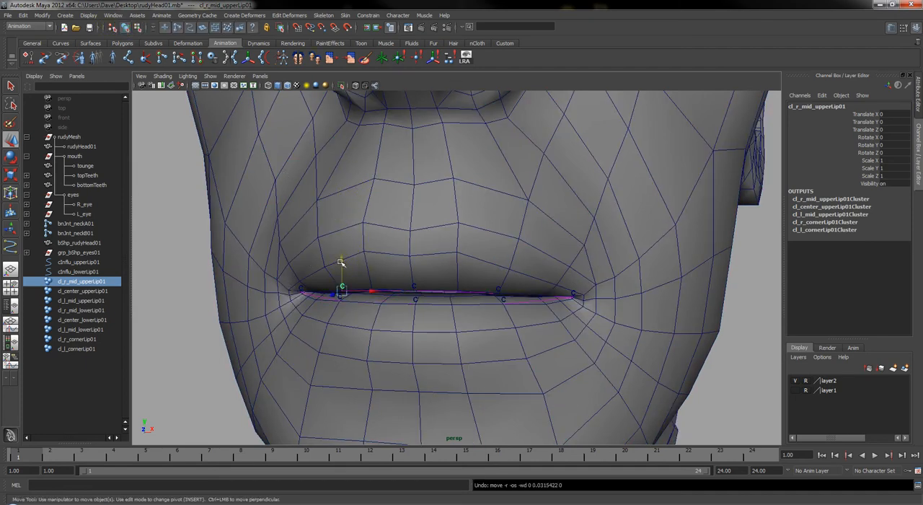
{"action": "left_click_drag", "start_coordinate": [341, 262], "coordinate": [344, 238]}
{"action": "key", "text": "ctrl+z"}
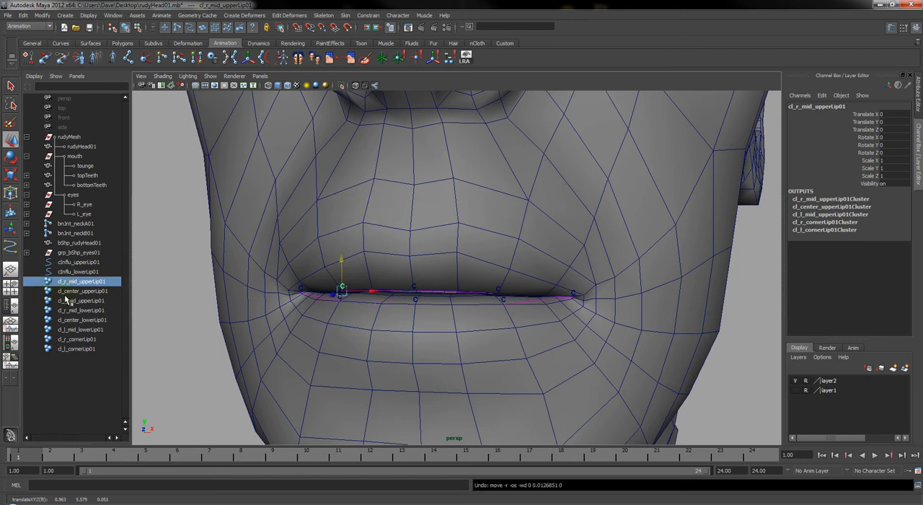
Select the duplicate head mesh bShp_rudyHead01 and create a cluster on it to mark the centre of the head
{"action": "left_click", "coordinate": [75, 339]}
{"action": "scroll", "coordinate": [523, 325], "scroll_direction": "down", "scroll_amount": 3}
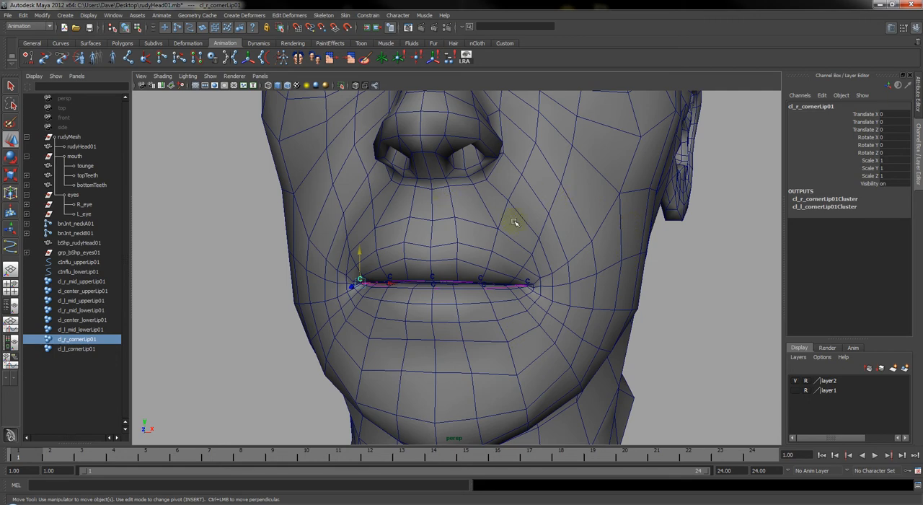
{"action": "left_click", "coordinate": [556, 182]}
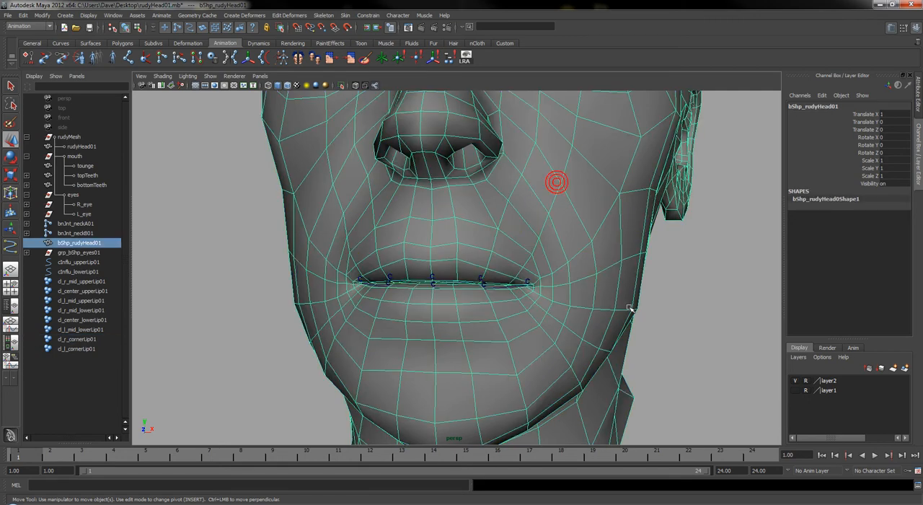
{"action": "left_click_drag", "start_coordinate": [649, 309], "coordinate": [620, 318], "text": "alt"}
{"action": "right_click_drag", "start_coordinate": [620, 318], "coordinate": [524, 287], "text": "alt"}
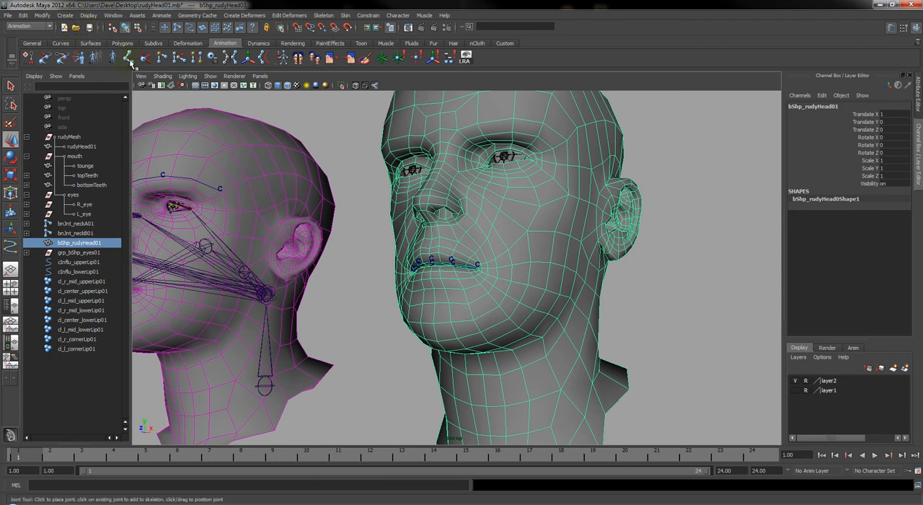
{"action": "key", "text": "space"}
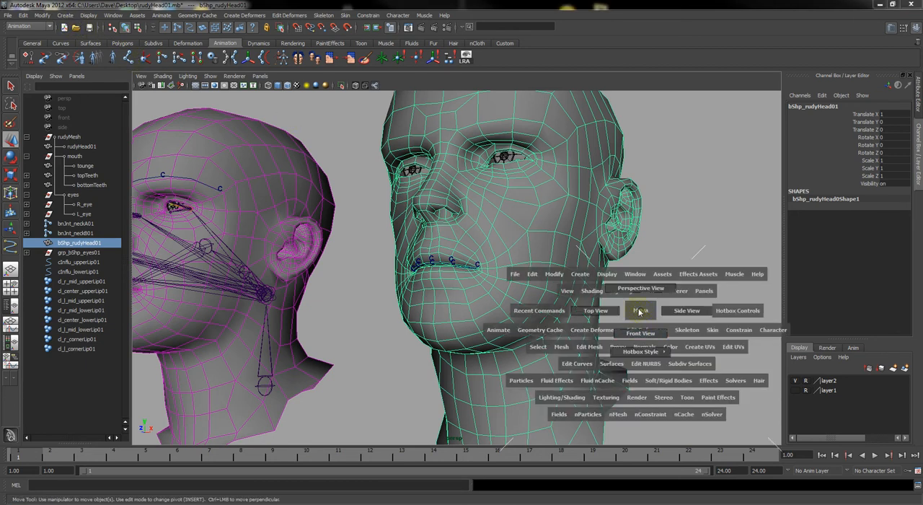
{"action": "left_click", "coordinate": [236, 16]}
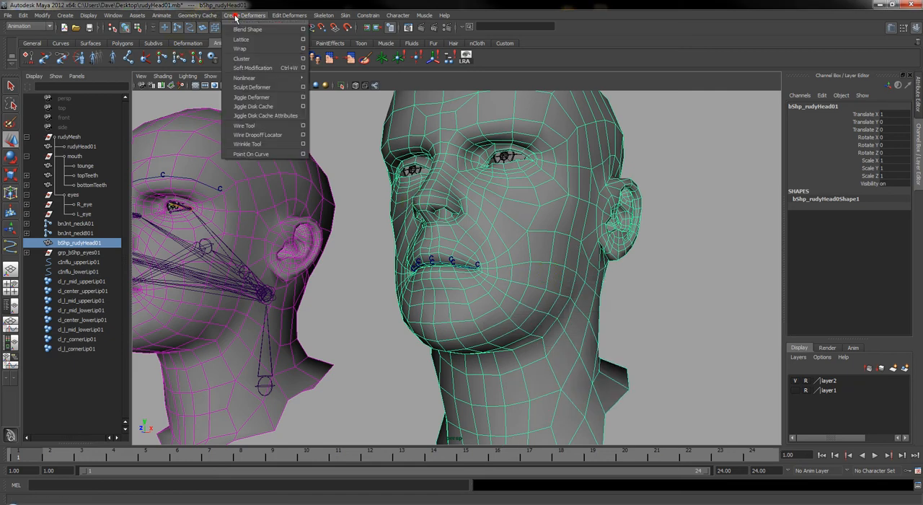
{"action": "left_click", "coordinate": [242, 58]}
{"action": "mouse_move", "coordinate": [505, 274]}
{"action": "left_mouse_down", "text": "alt"}
{"action": "mouse_move", "coordinate": [635, 305]}
{"action": "mouse_move", "coordinate": [546, 274]}
{"action": "mouse_move", "coordinate": [488, 270]}
{"action": "mouse_move", "coordinate": [470, 282]}
{"action": "mouse_move", "coordinate": [466, 274]}
{"action": "mouse_move", "coordinate": [484, 284]}
{"action": "mouse_move", "coordinate": [519, 272]}
{"action": "left_mouse_up", "text": "alt"}
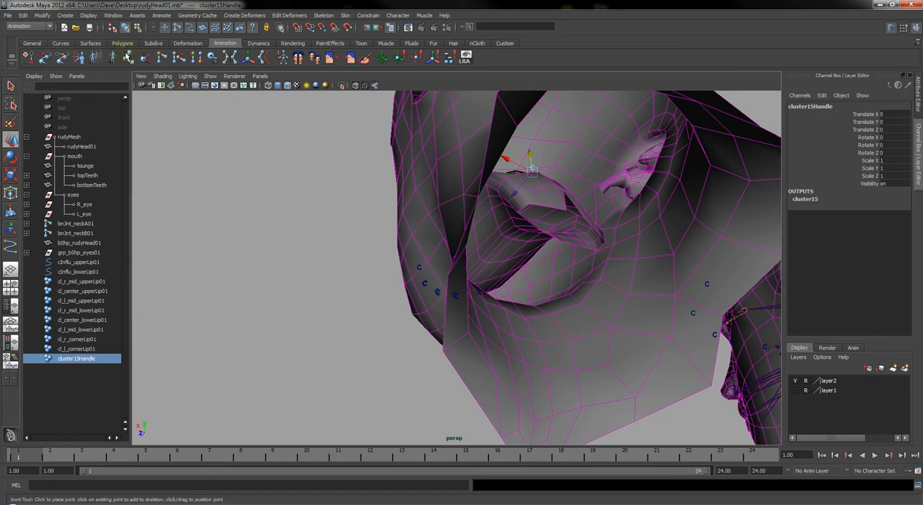
Place a single joint inside the duplicate head at the new cluster's handle with the Joint Tool and switch to moving it
{"action": "left_click", "coordinate": [128, 57]}
{"action": "mouse_move", "coordinate": [501, 164]}
{"action": "left_mouse_down", "text": "alt"}
{"action": "mouse_move", "coordinate": [524, 157]}
{"action": "mouse_move", "coordinate": [496, 151]}
{"action": "mouse_move", "coordinate": [510, 154]}
{"action": "mouse_move", "coordinate": [491, 163]}
{"action": "mouse_move", "coordinate": [490, 180]}
{"action": "mouse_move", "coordinate": [515, 173]}
{"action": "left_mouse_up", "text": "alt"}
{"action": "left_click", "coordinate": [477, 144]}
{"action": "key", "text": "w"}
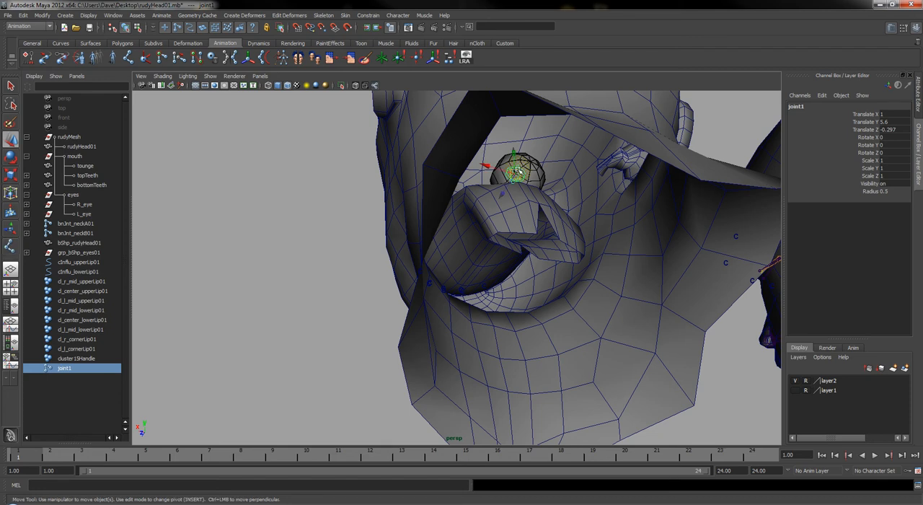
Delete the helper cluster cluster15Handle that marked the centre of the duplicate head
{"action": "left_click", "coordinate": [79, 359]}
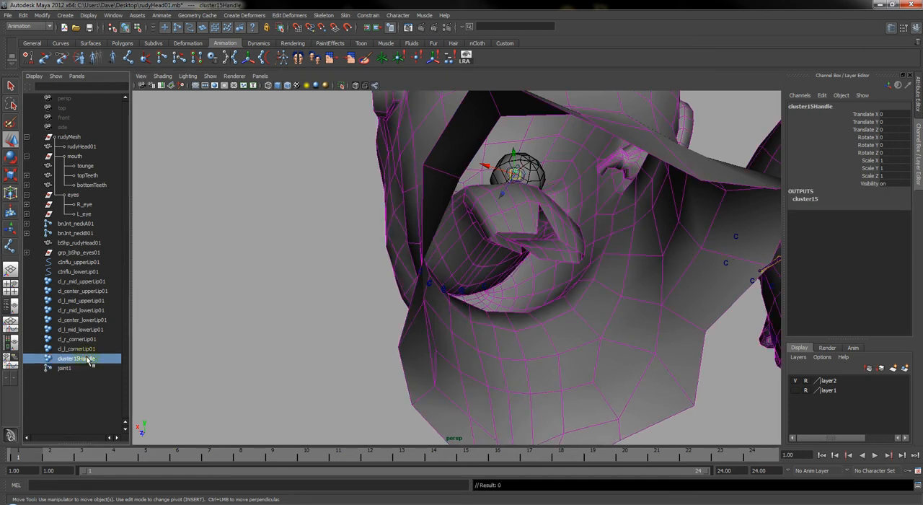
{"action": "key", "text": "Delete"}
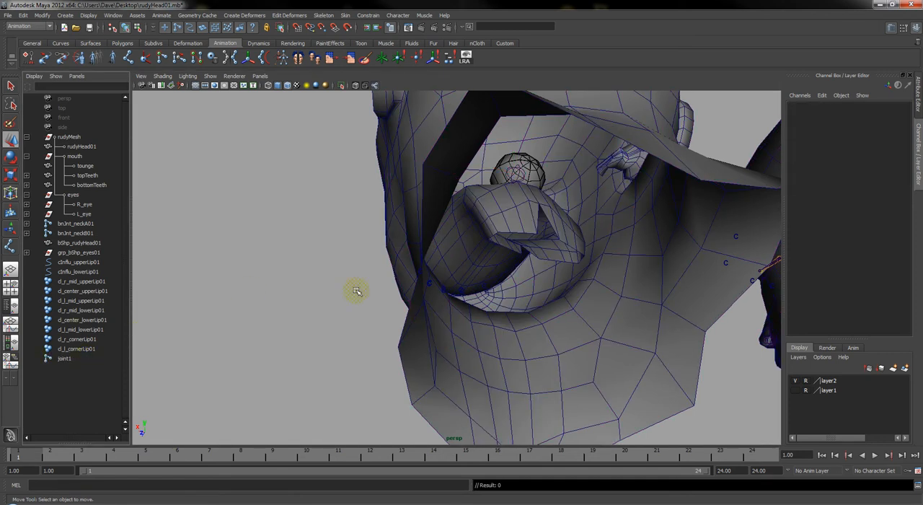
{"action": "left_click_drag", "start_coordinate": [574, 241], "coordinate": [589, 264], "text": "alt"}
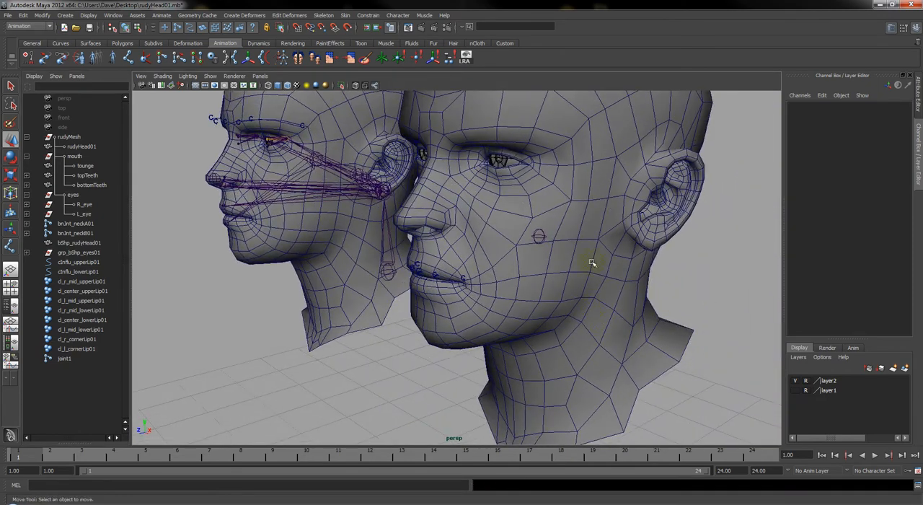
Smooth bind the duplicate head mesh bShp_rudyHead01 to joint1, with binding limited to the selected joints
{"action": "left_click", "coordinate": [597, 180]}
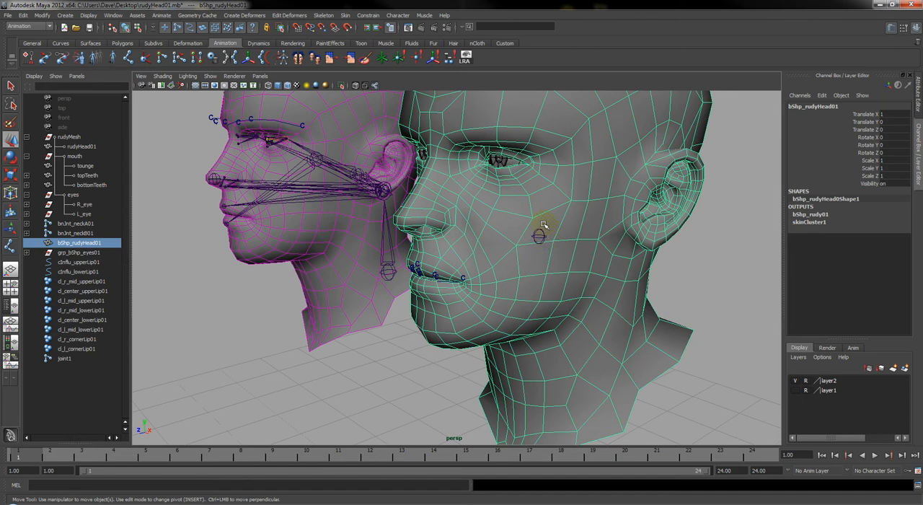
{"action": "left_click", "coordinate": [540, 235]}
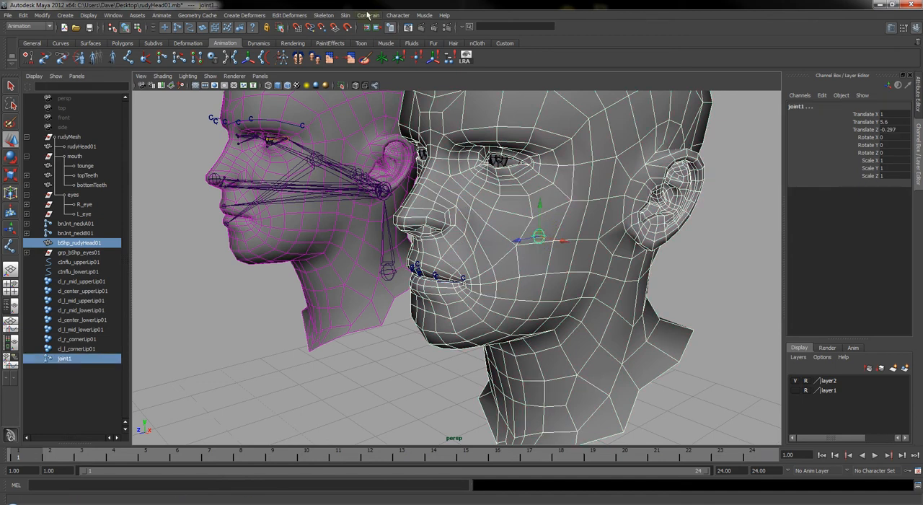
{"action": "left_click", "coordinate": [346, 16]}
{"action": "mouse_move", "coordinate": [360, 30]}
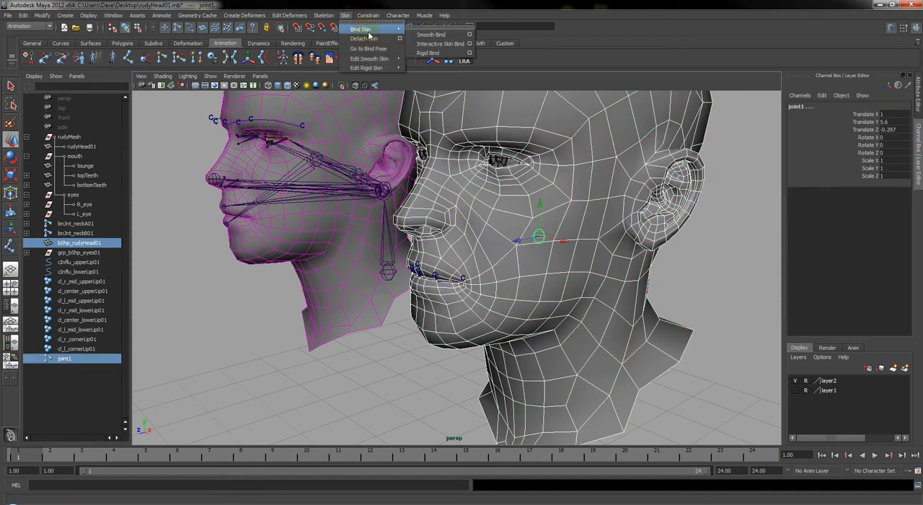
{"action": "left_click", "coordinate": [468, 35]}
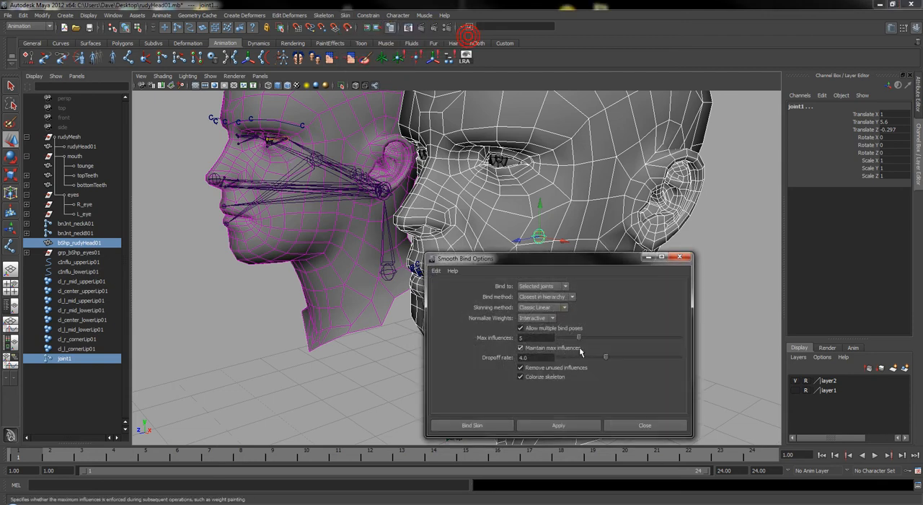
{"action": "left_click", "coordinate": [491, 426]}
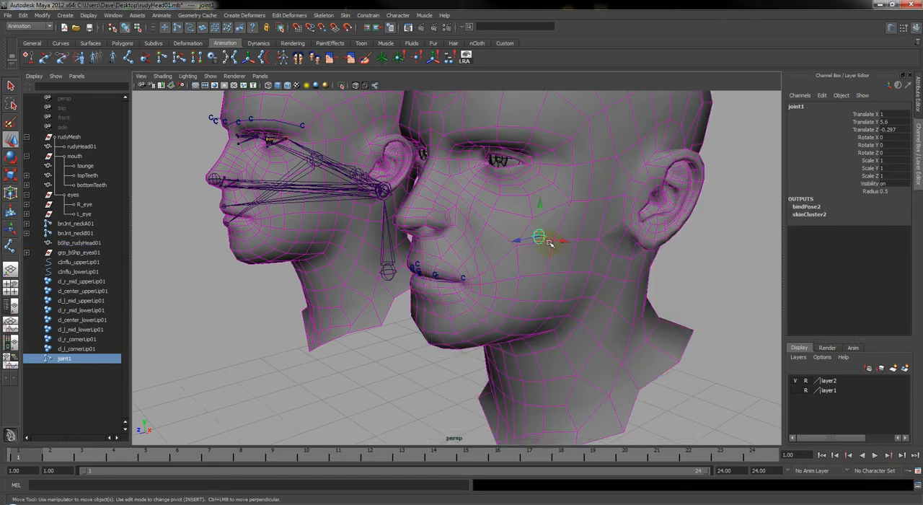
Test the bind by rotating joint1, undo the rotation, and view the duplicate head from several sides
{"action": "key", "text": "e"}
{"action": "left_click_drag", "start_coordinate": [549, 242], "coordinate": [507, 230]}
{"action": "key", "text": "ctrl+z"}
{"action": "left_click_drag", "start_coordinate": [437, 264], "coordinate": [469, 175], "text": "alt"}
{"action": "middle_click_drag", "start_coordinate": [521, 298], "coordinate": [569, 300], "text": "alt"}
{"action": "right_click_drag", "start_coordinate": [487, 325], "coordinate": [456, 322], "text": "alt"}
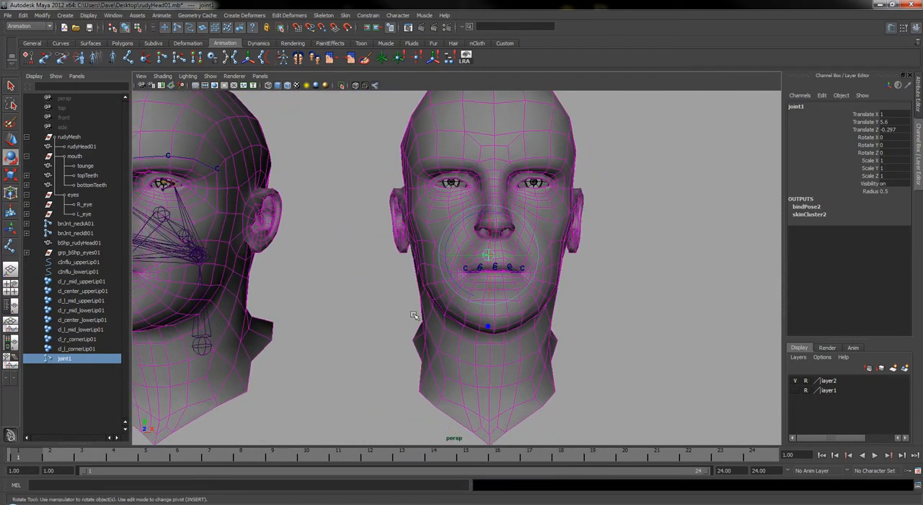
{"action": "left_click_drag", "start_coordinate": [488, 326], "coordinate": [433, 323], "text": "alt"}
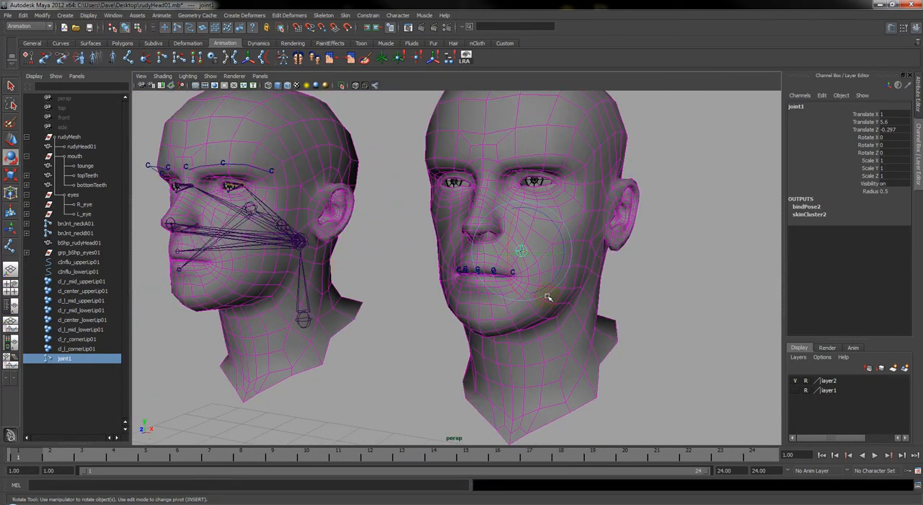
Add cInflu_upperLip01 and cInflu_lowerLip01 as influences on bShp_rudyHead01, using geometry, dropoff 4.0 and locked weights
{"action": "left_click_drag", "start_coordinate": [465, 285], "coordinate": [484, 280], "text": "alt"}
{"action": "right_click_drag", "start_coordinate": [484, 281], "coordinate": [585, 295], "text": "alt"}
{"action": "left_click_drag", "start_coordinate": [561, 346], "coordinate": [507, 290], "text": "alt"}
{"action": "left_click", "coordinate": [483, 216]}
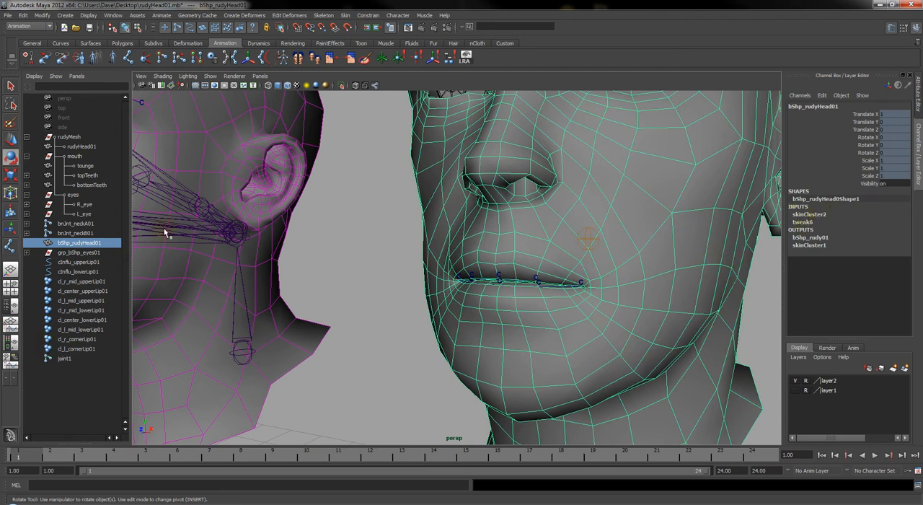
{"action": "left_click", "coordinate": [81, 262]}
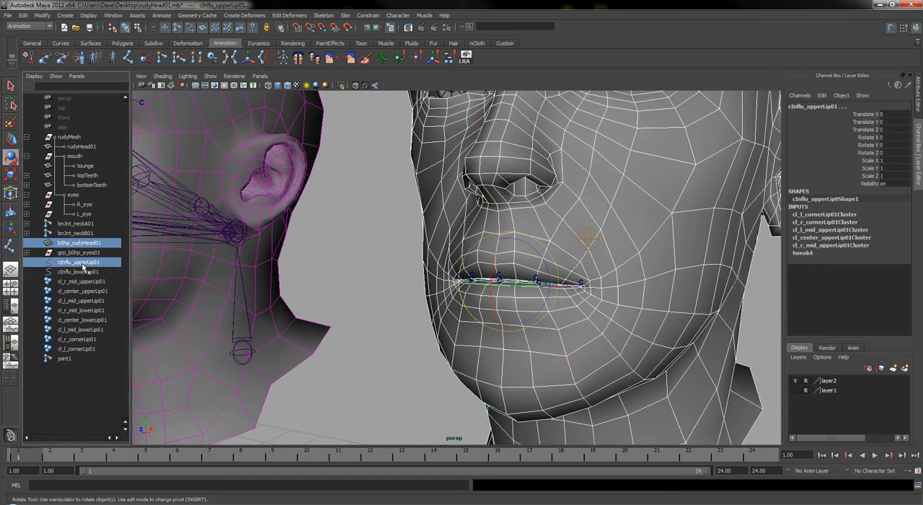
{"action": "left_click", "coordinate": [80, 272], "text": "shift"}
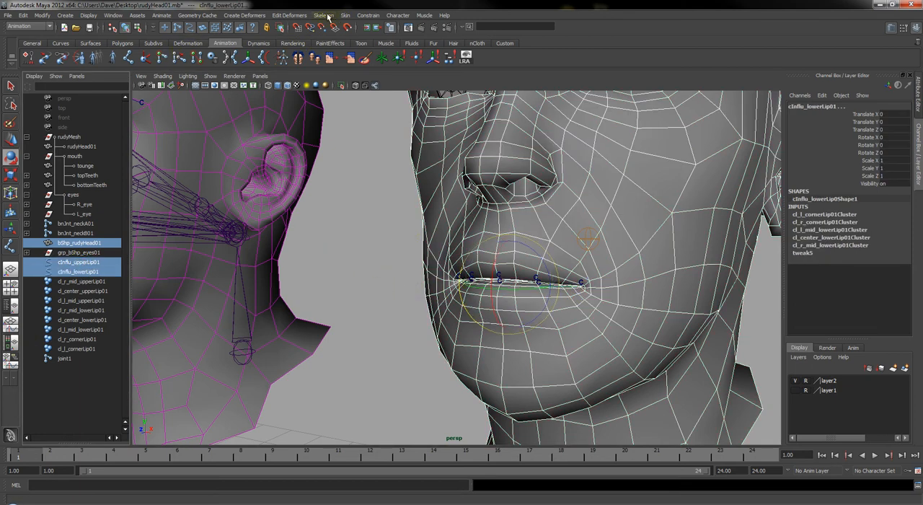
{"action": "left_click", "coordinate": [346, 15]}
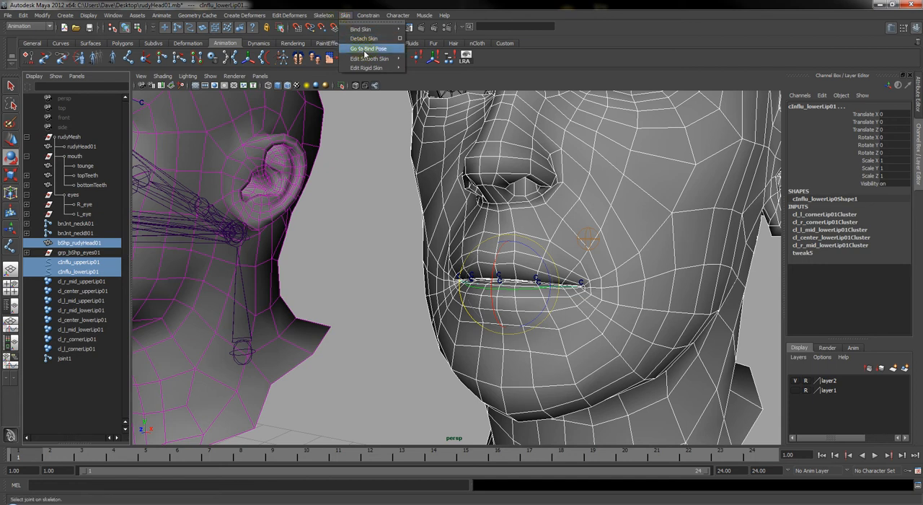
{"action": "mouse_move", "coordinate": [398, 61]}
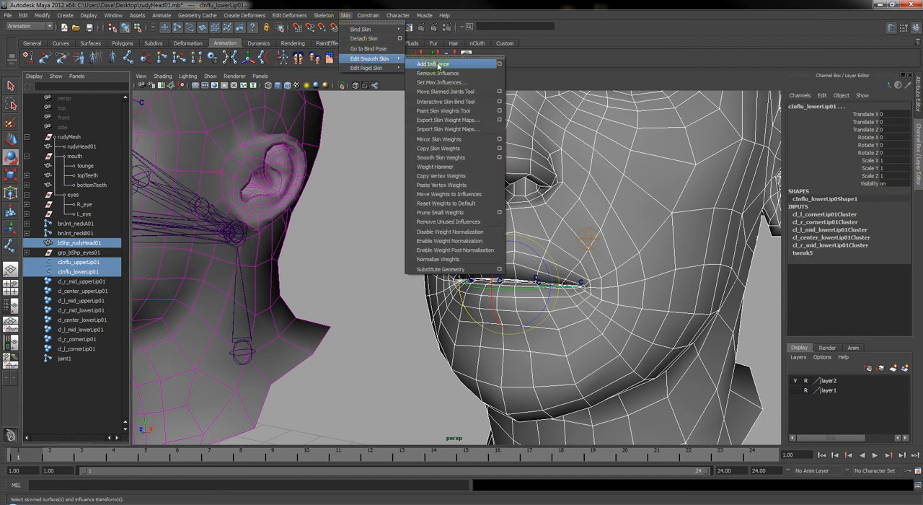
{"action": "left_click", "coordinate": [499, 65]}
{"action": "left_click", "coordinate": [535, 295]}
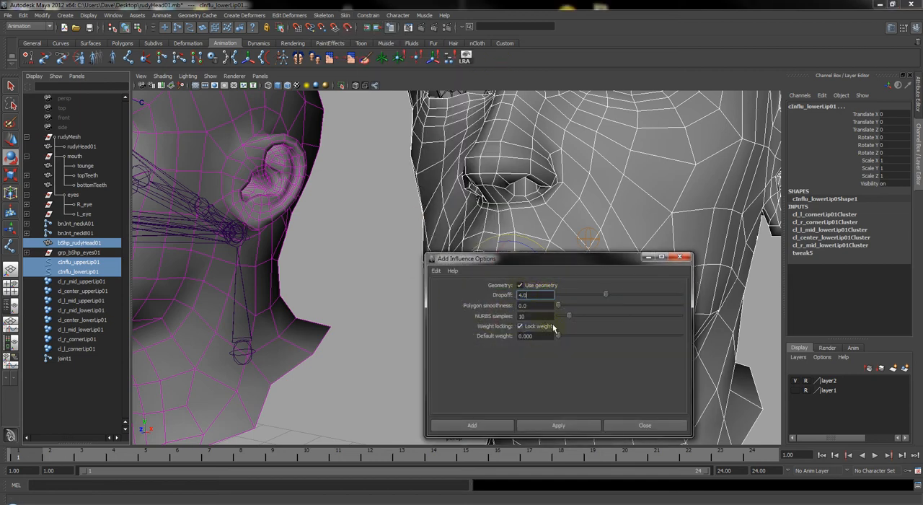
{"action": "left_click", "coordinate": [472, 427]}
Open the Paint Skin Weights Tool on the duplicate head and unlock the weights of cInflu_lowerLip01 and cInflu_upperLip01
{"action": "left_click", "coordinate": [620, 189]}
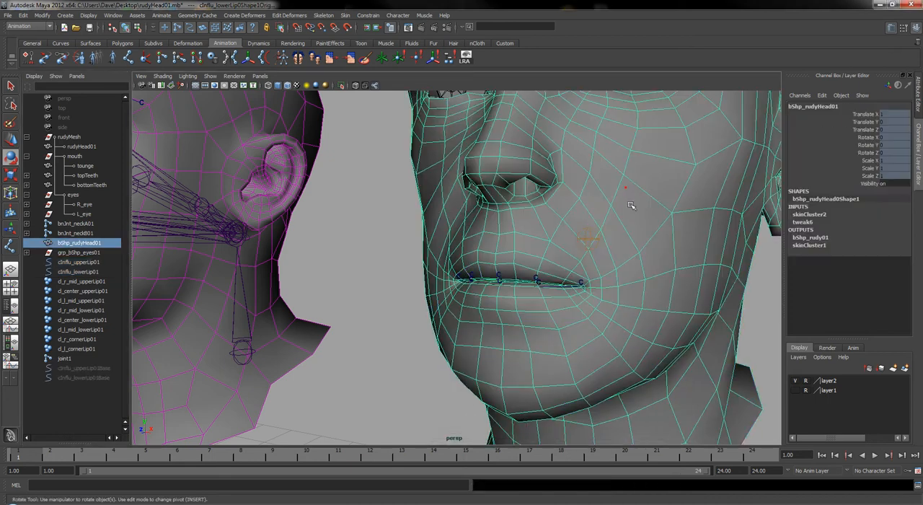
{"action": "right_click_drag", "start_coordinate": [641, 213], "coordinate": [612, 204]}
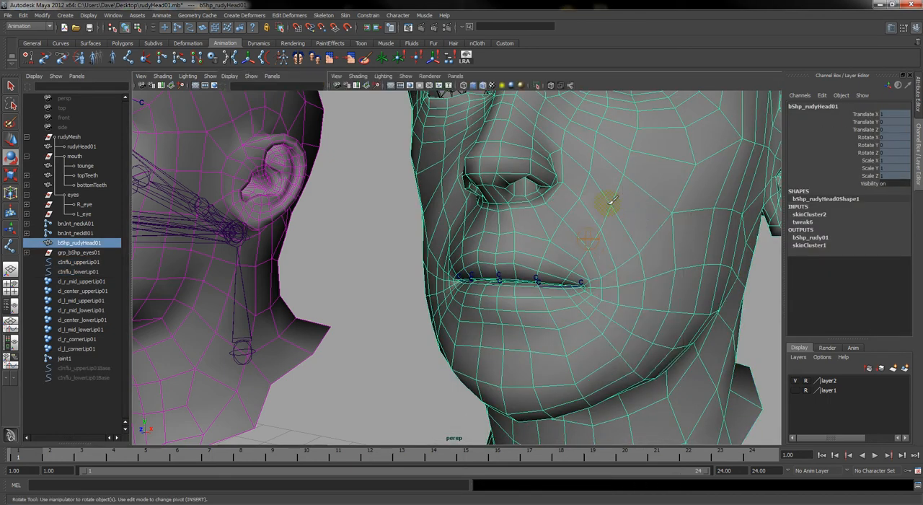
{"action": "left_click", "coordinate": [86, 240]}
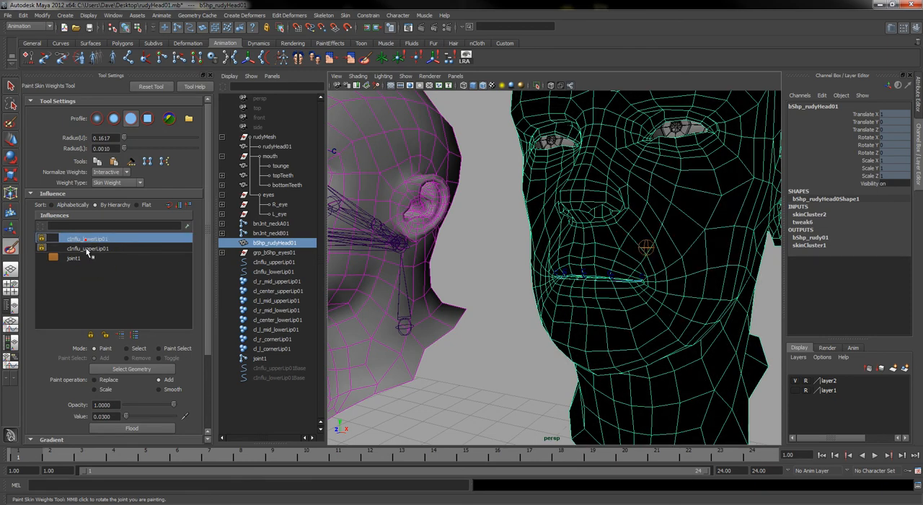
{"action": "left_click", "coordinate": [87, 248]}
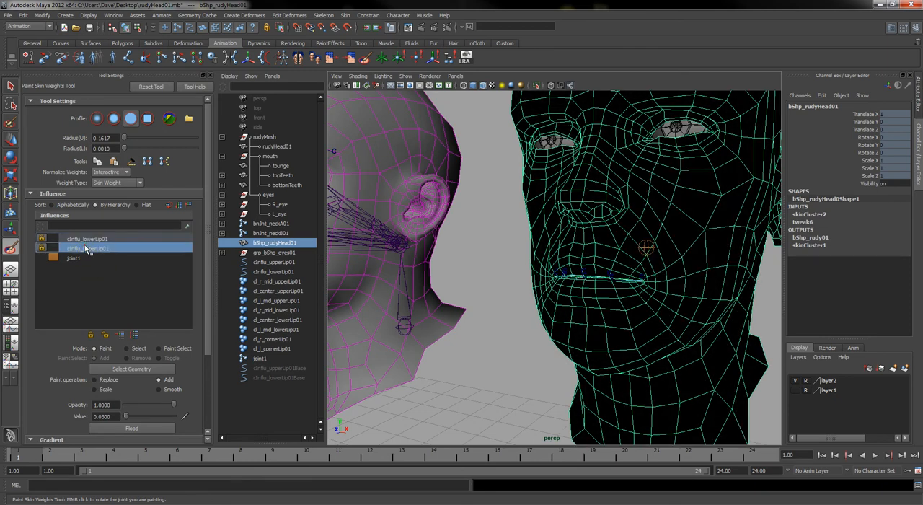
{"action": "left_click", "coordinate": [106, 335]}
Try moving the cl_center_upperLip01 cluster upward from the front view, and undo the move
{"action": "mouse_move", "coordinate": [598, 241]}
{"action": "left_mouse_down", "text": "alt"}
{"action": "mouse_move", "coordinate": [607, 248]}
{"action": "mouse_move", "coordinate": [531, 251]}
{"action": "left_mouse_up", "text": "alt"}
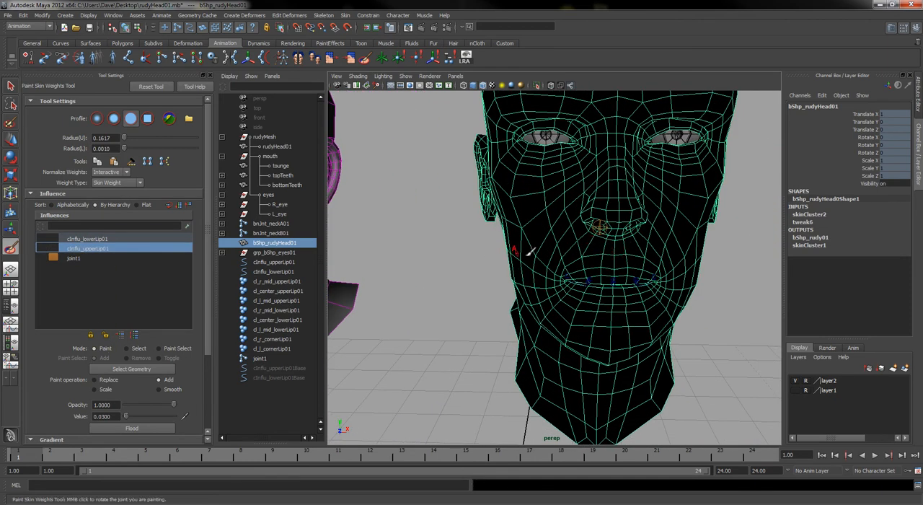
{"action": "left_click", "coordinate": [306, 292]}
{"action": "key", "text": "w"}
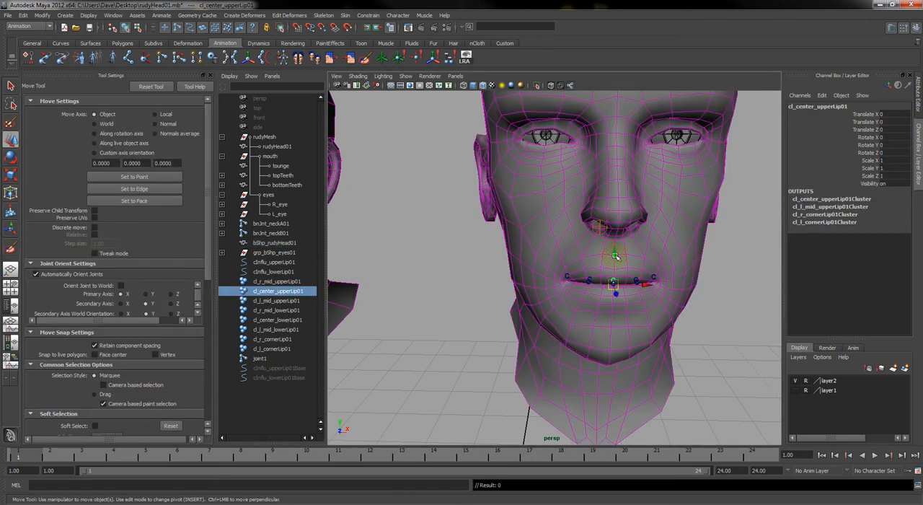
{"action": "left_click_drag", "start_coordinate": [614, 253], "coordinate": [615, 234]}
{"action": "right_click_drag", "start_coordinate": [584, 335], "coordinate": [622, 329], "text": "alt"}
{"action": "key", "text": "ctrl+z"}
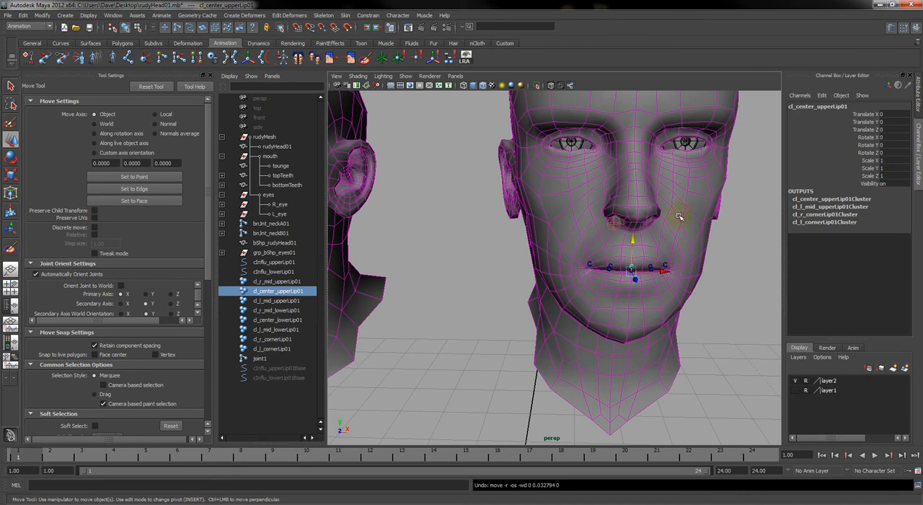
Select the duplicate head mesh and turn Use Components on for its skinCluster2
{"action": "left_click", "coordinate": [679, 216]}
{"action": "left_click_drag", "start_coordinate": [679, 216], "coordinate": [633, 261], "text": "alt"}
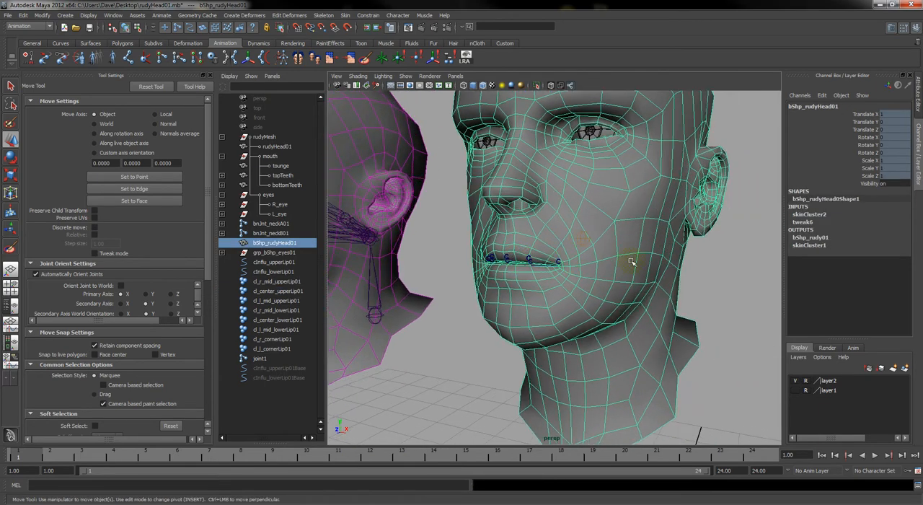
{"action": "left_click", "coordinate": [809, 215]}
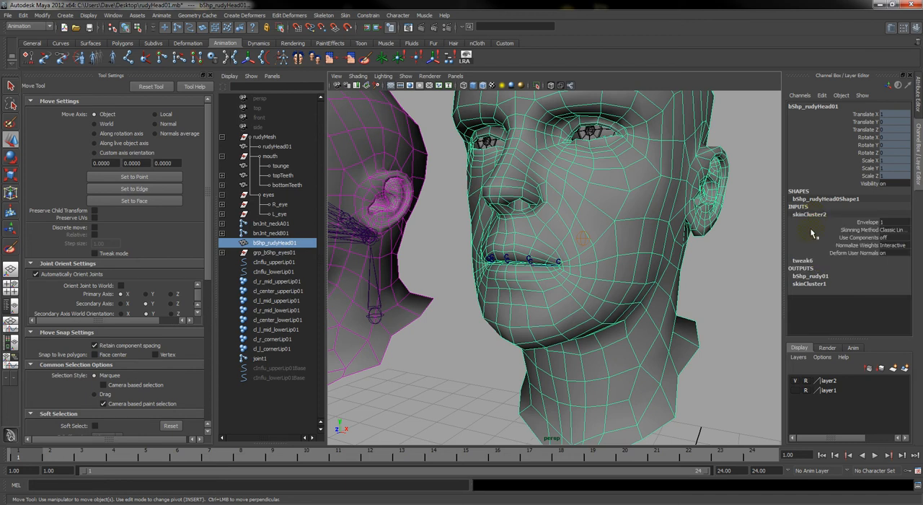
{"action": "left_click", "coordinate": [894, 238]}
{"action": "type", "text": "on"}
Try moving cl_center_upperLip01 and cl_l_mid_upperLip01 upward together, and undo the move
{"action": "right_click_drag", "start_coordinate": [555, 314], "coordinate": [495, 261], "text": "alt"}
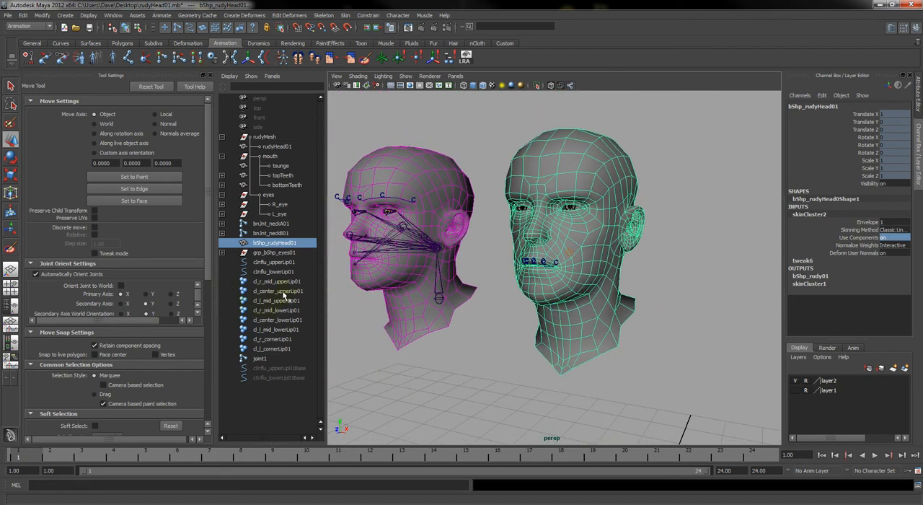
{"action": "left_click_drag", "start_coordinate": [283, 291], "coordinate": [283, 301]}
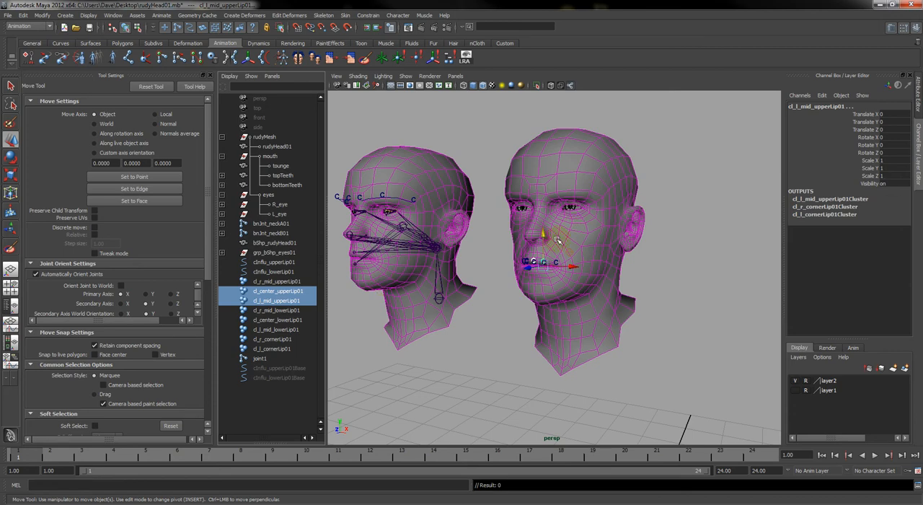
{"action": "left_click_drag", "start_coordinate": [546, 238], "coordinate": [545, 216]}
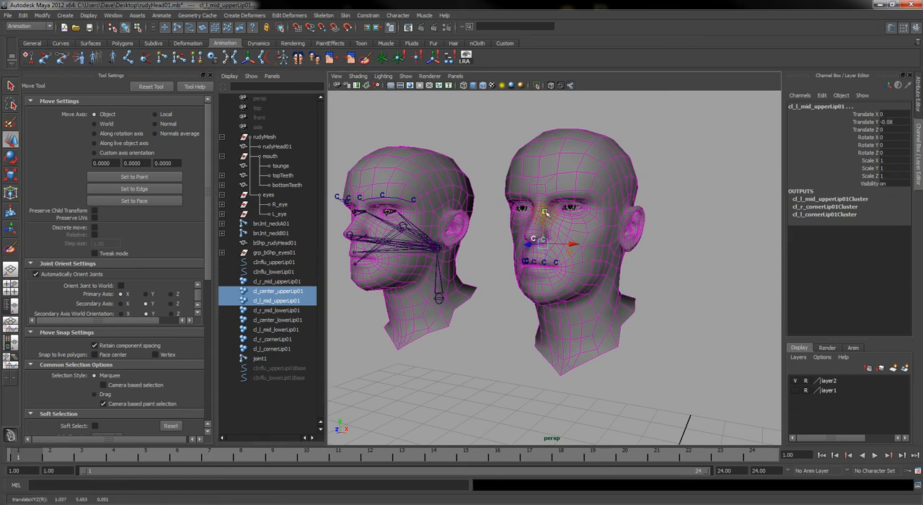
{"action": "key", "text": "ctrl+z"}
Return to painting skin weights on the duplicate head for cInflu_upperLip01, with the Replace operation and a value of 1
{"action": "scroll", "coordinate": [544, 267], "scroll_direction": "up", "scroll_amount": 6}
{"action": "left_click_drag", "start_coordinate": [477, 295], "coordinate": [546, 272], "text": "alt"}
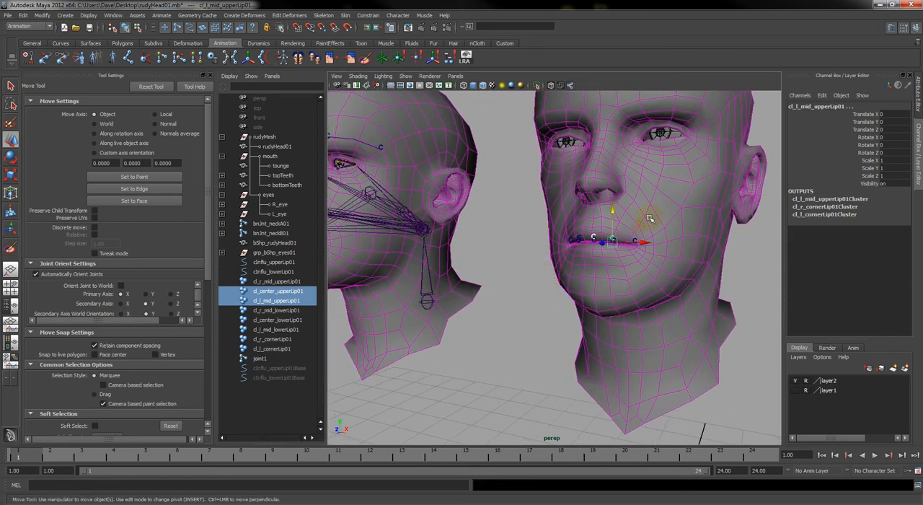
{"action": "left_click", "coordinate": [670, 193]}
{"action": "right_click_drag", "start_coordinate": [672, 191], "coordinate": [641, 178]}
{"action": "mouse_move", "coordinate": [486, 269]}
{"action": "left_mouse_down", "text": "alt"}
{"action": "mouse_move", "coordinate": [505, 265]}
{"action": "mouse_move", "coordinate": [479, 264]}
{"action": "left_mouse_up", "text": "alt"}
{"action": "right_click_drag", "start_coordinate": [538, 272], "coordinate": [621, 266], "text": "alt"}
{"action": "left_click_drag", "start_coordinate": [625, 265], "coordinate": [646, 247], "text": "alt"}
{"action": "right_click_drag", "start_coordinate": [636, 242], "coordinate": [683, 251], "text": "alt"}
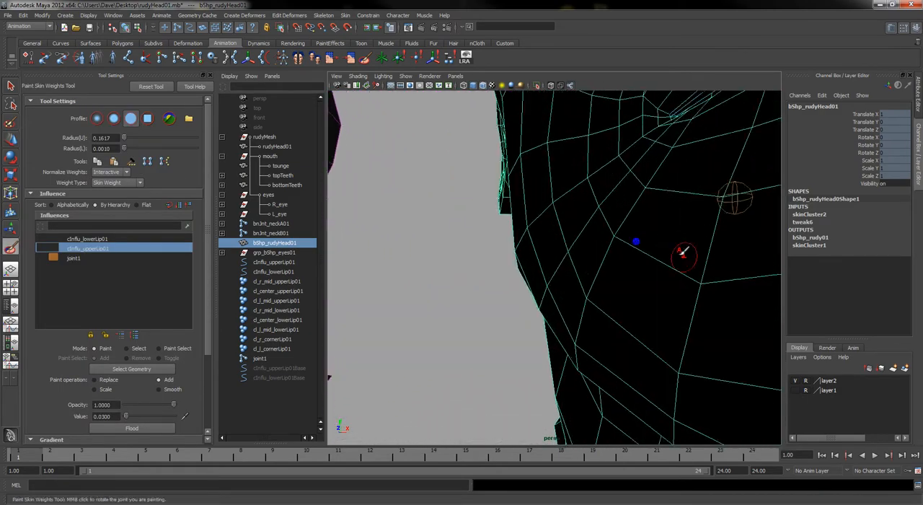
{"action": "left_click_drag", "start_coordinate": [683, 251], "coordinate": [569, 276], "text": "alt"}
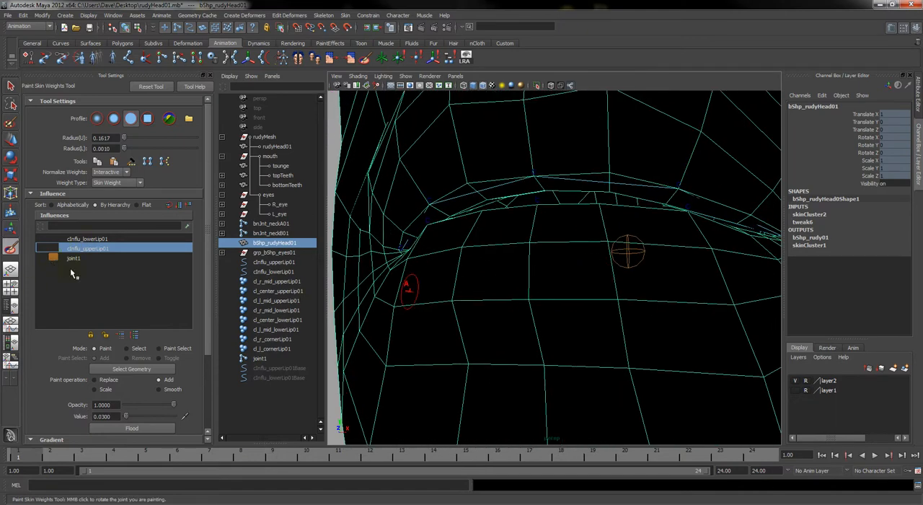
{"action": "left_click_drag", "start_coordinate": [501, 247], "coordinate": [537, 180], "text": "alt"}
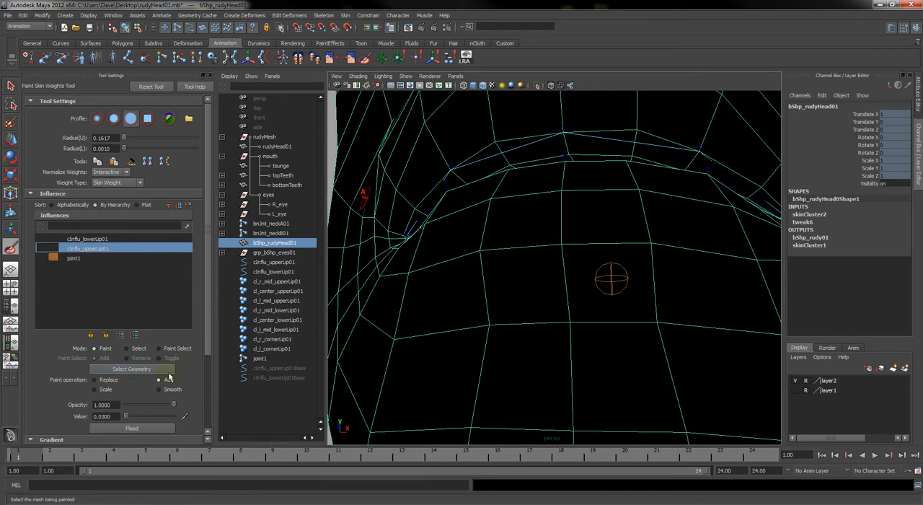
{"action": "left_click", "coordinate": [174, 416]}
Paint full cInflu_upperLip01 weight down the center strip of the duplicate head, from below the nose to the upper lip edge
{"action": "mouse_move", "coordinate": [462, 210]}
{"action": "left_mouse_down", "text": "alt"}
{"action": "mouse_move", "coordinate": [440, 298]}
{"action": "mouse_move", "coordinate": [469, 308]}
{"action": "mouse_move", "coordinate": [443, 296]}
{"action": "mouse_move", "coordinate": [447, 290]}
{"action": "left_mouse_up", "text": "alt"}
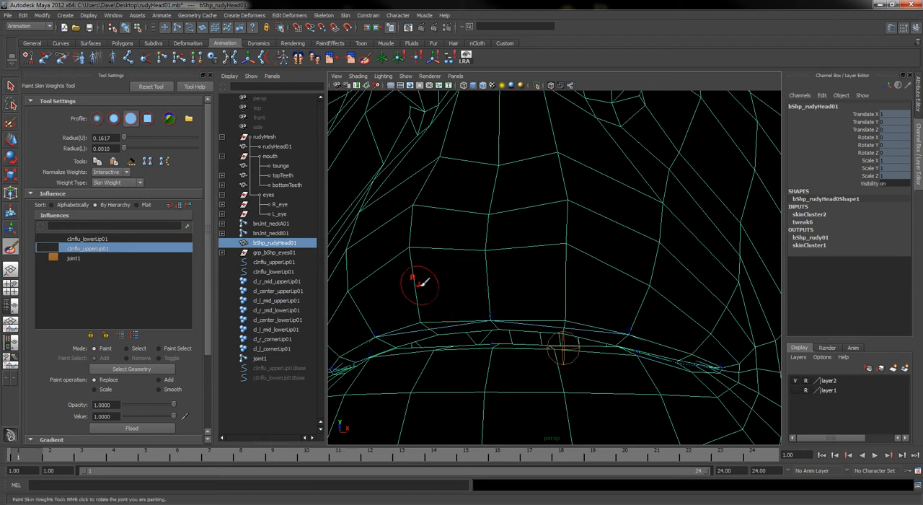
{"action": "left_click_drag", "start_coordinate": [532, 262], "coordinate": [539, 261], "text": "alt"}
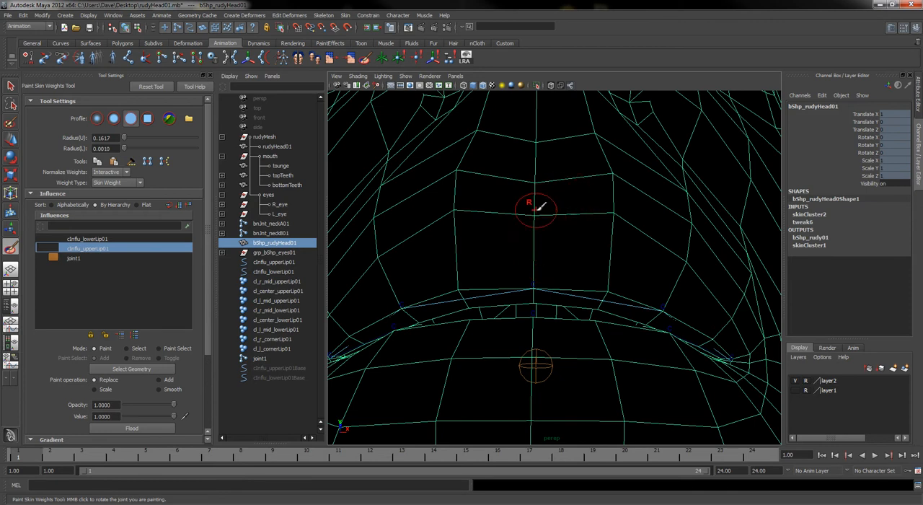
{"action": "left_click", "coordinate": [540, 181]}
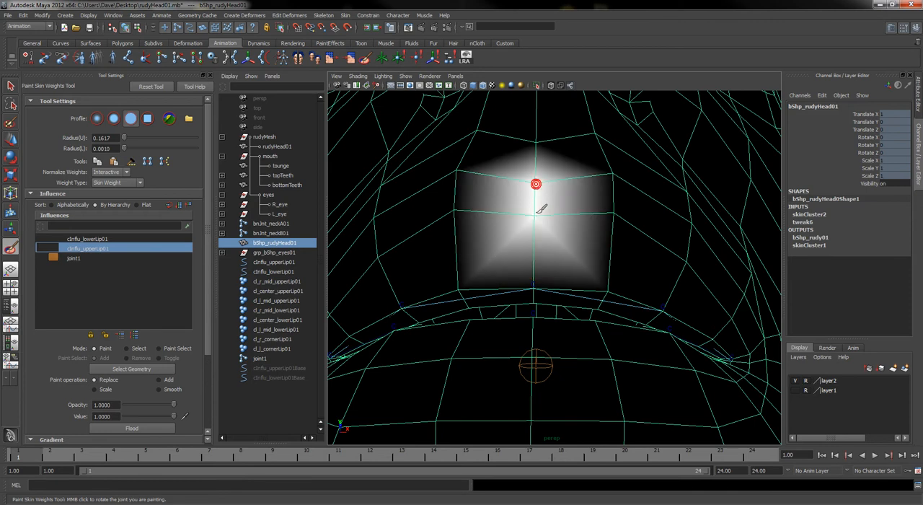
{"action": "mouse_move", "coordinate": [537, 225]}
{"action": "left_mouse_down"}
{"action": "mouse_move", "coordinate": [537, 281]}
{"action": "mouse_move", "coordinate": [439, 243]}
{"action": "mouse_move", "coordinate": [470, 257]}
{"action": "mouse_move", "coordinate": [459, 268]}
{"action": "left_mouse_up"}
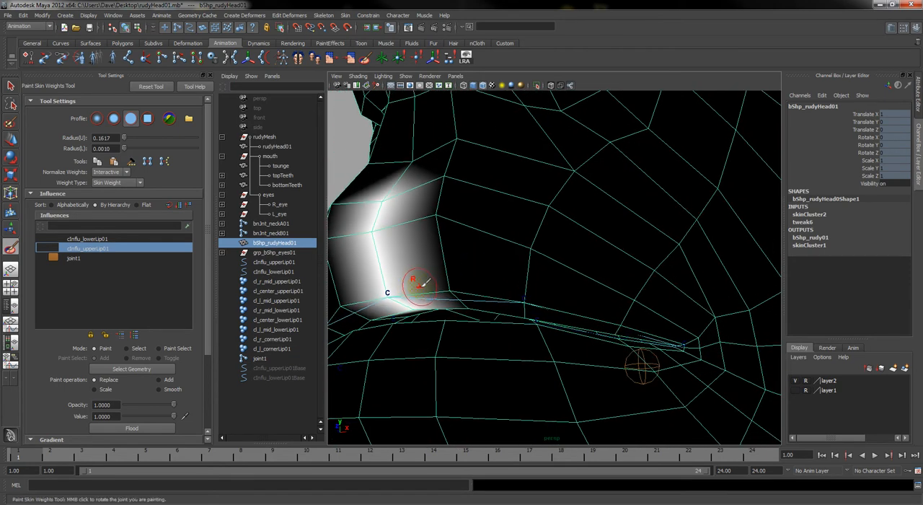
{"action": "left_click_drag", "start_coordinate": [395, 292], "coordinate": [415, 283], "text": "alt"}
{"action": "mouse_move", "coordinate": [416, 283]}
{"action": "right_mouse_down", "text": "alt"}
{"action": "mouse_move", "coordinate": [441, 282]}
{"action": "mouse_move", "coordinate": [438, 274]}
{"action": "right_mouse_up", "text": "alt"}
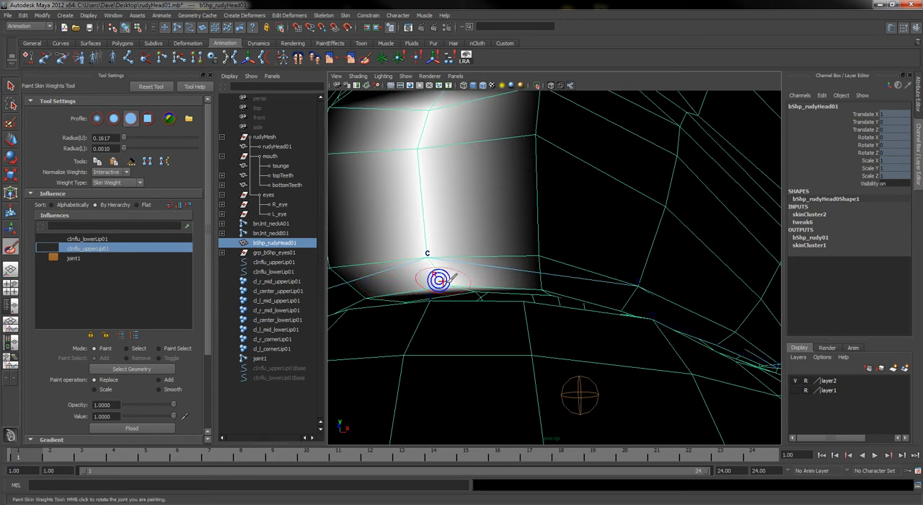
Paint full cInflu_upperLip01 weight on the central vertices of the upper lip, working from inside the head
{"action": "left_click_drag", "start_coordinate": [563, 251], "coordinate": [472, 307], "text": "alt"}
{"action": "right_click_drag", "start_coordinate": [475, 309], "coordinate": [554, 388], "text": "alt"}
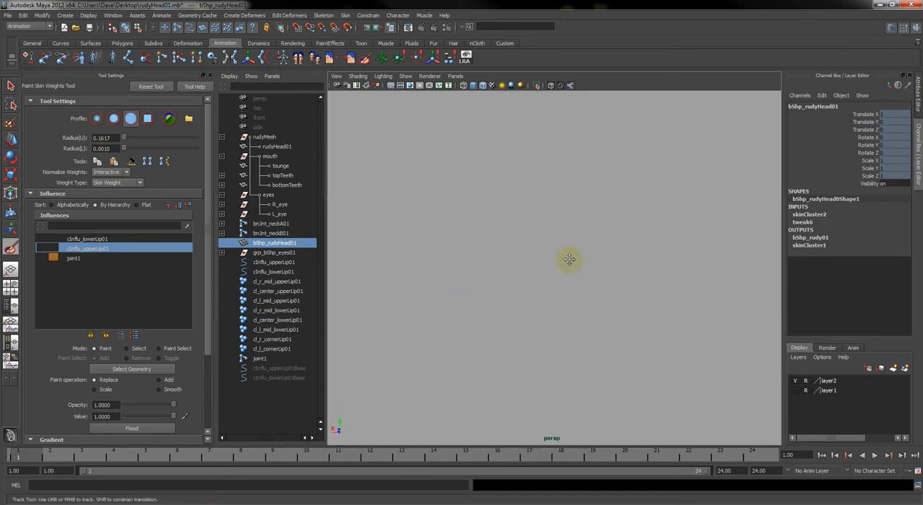
{"action": "key", "text": "a"}
{"action": "key", "text": "f"}
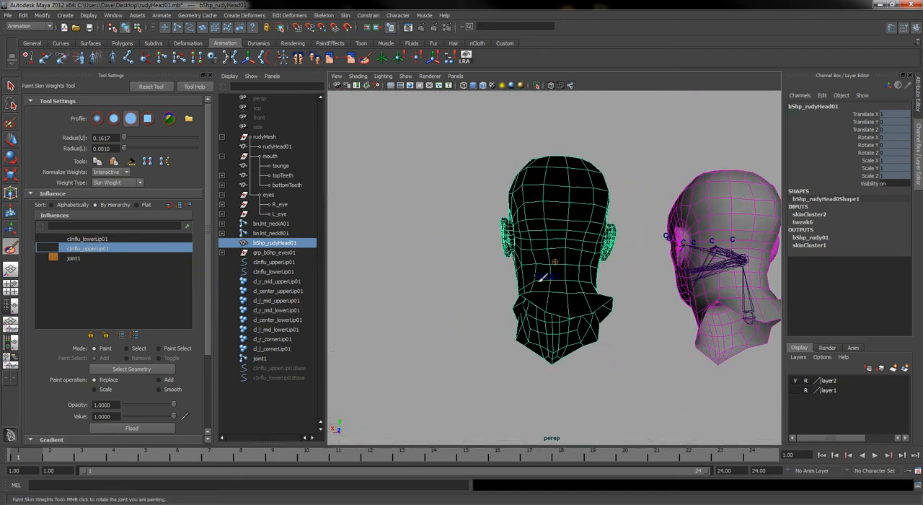
{"action": "left_click_drag", "start_coordinate": [519, 313], "coordinate": [532, 294], "text": "alt"}
{"action": "right_click_drag", "start_coordinate": [532, 294], "coordinate": [809, 356], "text": "alt"}
{"action": "left_click_drag", "start_coordinate": [612, 298], "coordinate": [637, 289], "text": "alt"}
{"action": "middle_click_drag", "start_coordinate": [637, 288], "coordinate": [622, 267], "text": "alt"}
{"action": "left_click_drag", "start_coordinate": [623, 267], "coordinate": [540, 248], "text": "alt"}
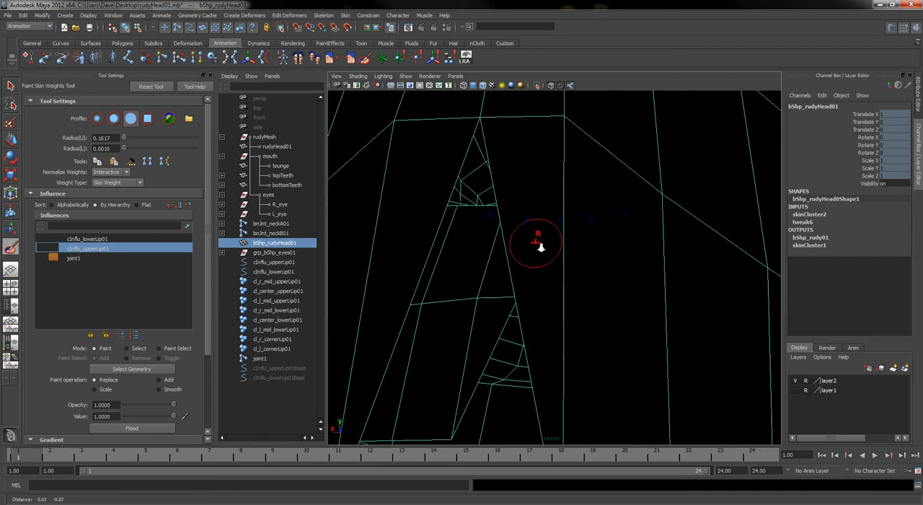
{"action": "right_click_drag", "start_coordinate": [540, 247], "coordinate": [569, 241], "text": "alt"}
{"action": "middle_click_drag", "start_coordinate": [569, 241], "coordinate": [565, 231], "text": "alt"}
{"action": "left_click_drag", "start_coordinate": [564, 231], "coordinate": [568, 218], "text": "alt"}
{"action": "middle_click_drag", "start_coordinate": [567, 218], "coordinate": [572, 253], "text": "alt"}
{"action": "right_click_drag", "start_coordinate": [518, 290], "coordinate": [681, 270], "text": "alt"}
{"action": "middle_click_drag", "start_coordinate": [682, 270], "coordinate": [629, 267], "text": "alt"}
{"action": "left_click", "coordinate": [659, 240]}
{"action": "left_click", "coordinate": [486, 241]}
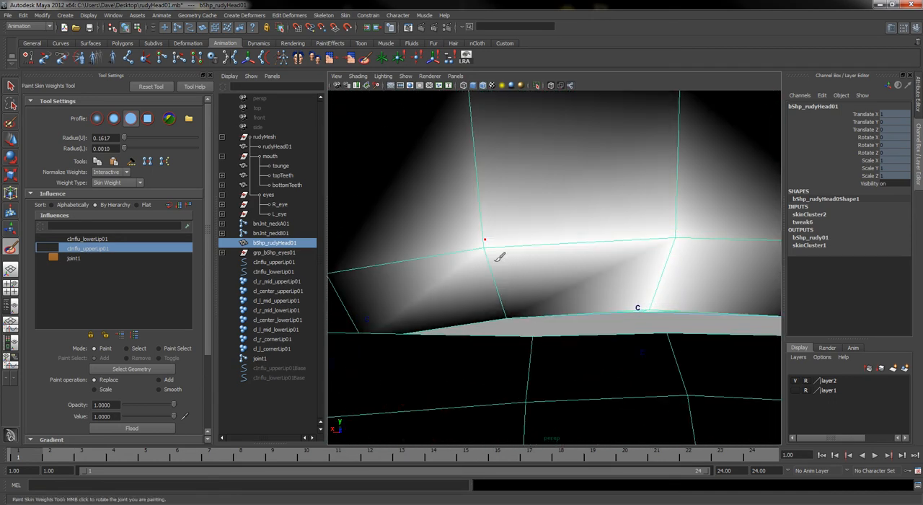
{"action": "left_click", "coordinate": [510, 307]}
{"action": "middle_click_drag", "start_coordinate": [409, 286], "coordinate": [422, 282], "text": "alt"}
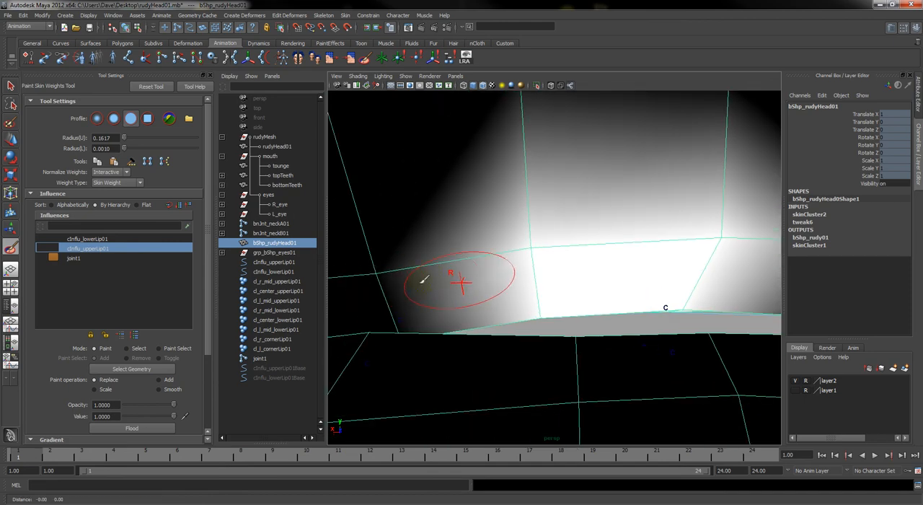
Extend the full cInflu_upperLip01 weight along the inner upper lip to the mid-lip vertices on both sides of the center
{"action": "left_click", "coordinate": [379, 267]}
{"action": "middle_click_drag", "start_coordinate": [607, 266], "coordinate": [593, 266], "text": "alt"}
{"action": "left_click_drag", "start_coordinate": [593, 266], "coordinate": [622, 278], "text": "alt"}
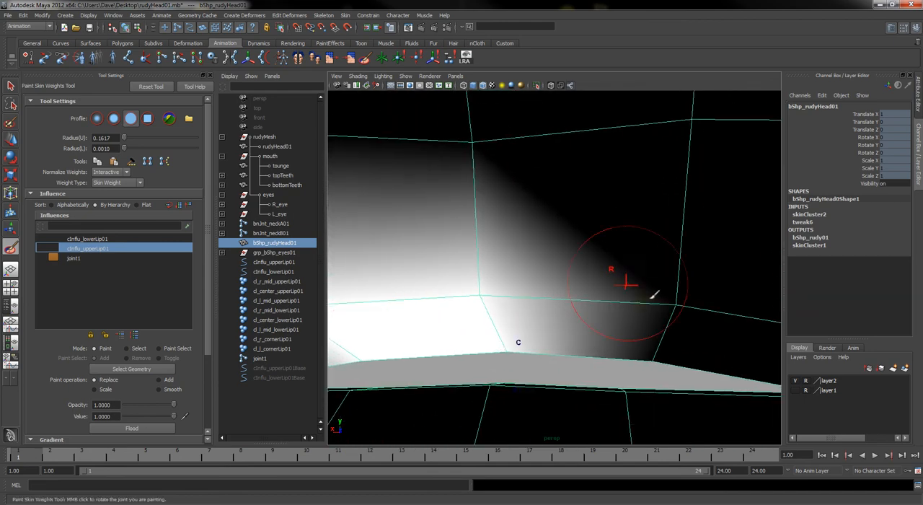
{"action": "left_click", "coordinate": [670, 292]}
{"action": "left_click", "coordinate": [656, 351]}
{"action": "left_click_drag", "start_coordinate": [559, 351], "coordinate": [577, 345], "text": "alt"}
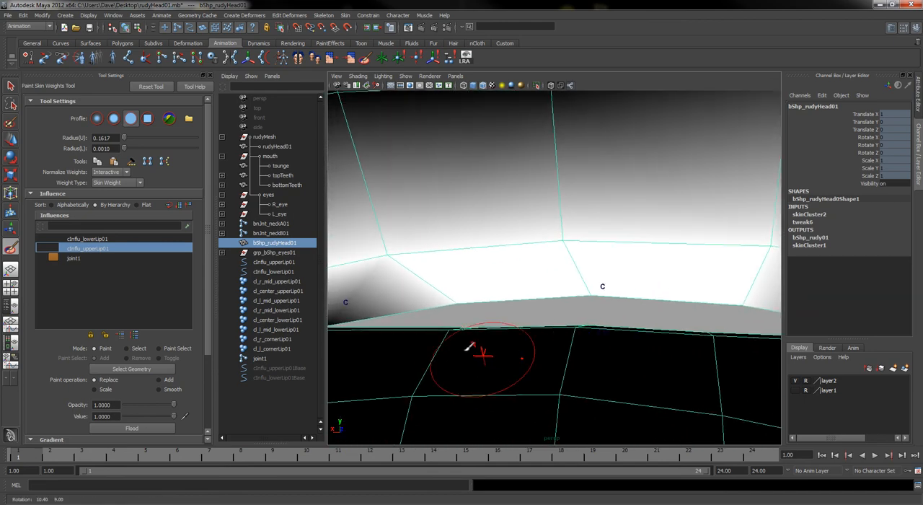
{"action": "middle_click_drag", "start_coordinate": [404, 269], "coordinate": [426, 265], "text": "alt"}
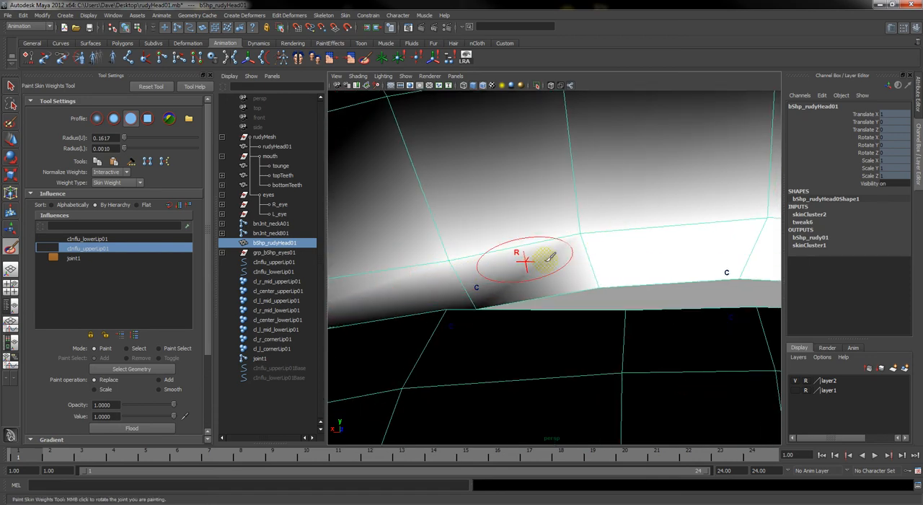
{"action": "mouse_move", "coordinate": [551, 259]}
{"action": "left_mouse_down", "text": "alt"}
{"action": "mouse_move", "coordinate": [566, 225]}
{"action": "mouse_move", "coordinate": [560, 289]}
{"action": "left_mouse_up", "text": "alt"}
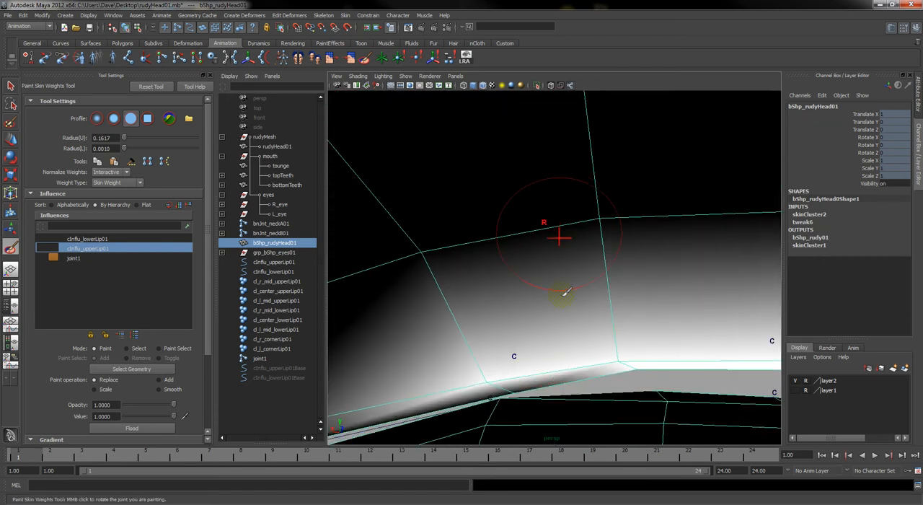
Fill in the full cInflu_upperLip01 weight on the inner upper lip toward the character's left mouth corner
{"action": "left_click", "coordinate": [523, 379]}
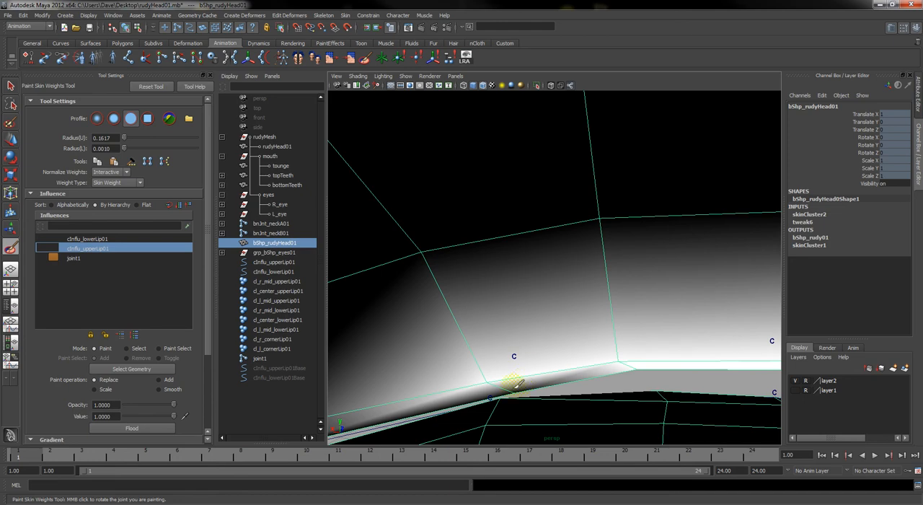
{"action": "middle_click_drag", "start_coordinate": [515, 365], "coordinate": [539, 343], "text": "alt"}
{"action": "left_click_drag", "start_coordinate": [707, 202], "coordinate": [694, 243]}
{"action": "left_click", "coordinate": [704, 234]}
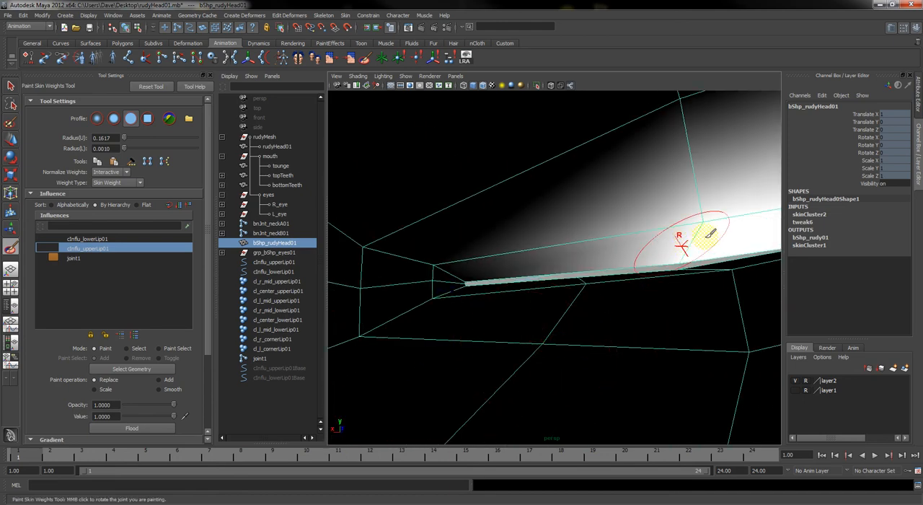
{"action": "right_click_drag", "start_coordinate": [714, 235], "coordinate": [695, 239], "text": "alt"}
{"action": "middle_click_drag", "start_coordinate": [706, 241], "coordinate": [675, 241], "text": "alt"}
{"action": "right_click_drag", "start_coordinate": [675, 241], "coordinate": [689, 260], "text": "alt"}
{"action": "middle_click_drag", "start_coordinate": [686, 260], "coordinate": [678, 259], "text": "alt"}
{"action": "mouse_move", "coordinate": [678, 259]}
{"action": "right_mouse_down", "text": "alt"}
{"action": "mouse_move", "coordinate": [651, 257]}
{"action": "mouse_move", "coordinate": [662, 254]}
{"action": "right_mouse_up", "text": "alt"}
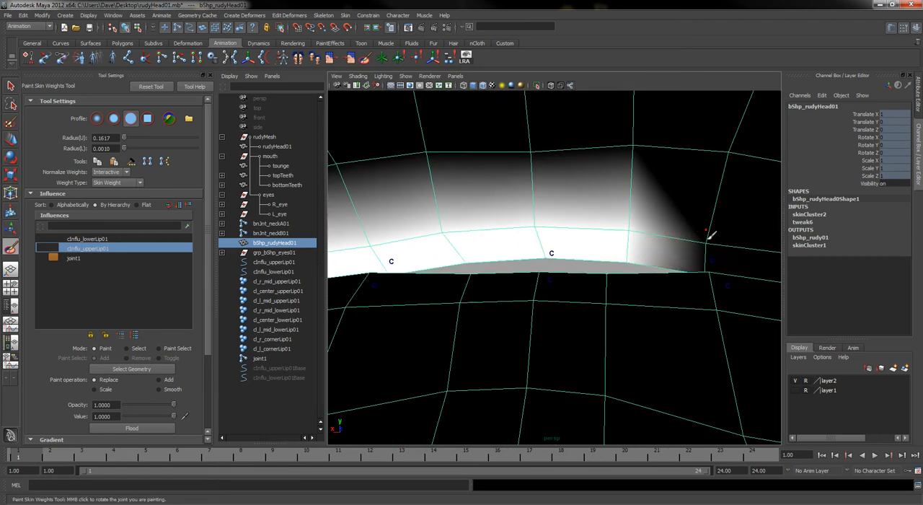
Paint full cInflu_upperLip01 weight on the inner upper lip toward the character's right mouth corner
{"action": "left_click_drag", "start_coordinate": [710, 237], "coordinate": [701, 241]}
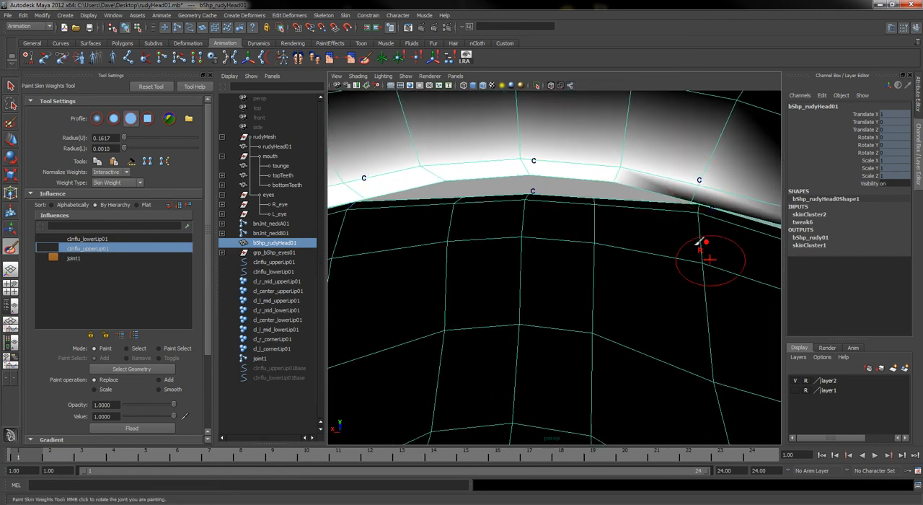
{"action": "left_click", "coordinate": [696, 191]}
{"action": "middle_click_drag", "start_coordinate": [686, 189], "coordinate": [651, 187], "text": "alt"}
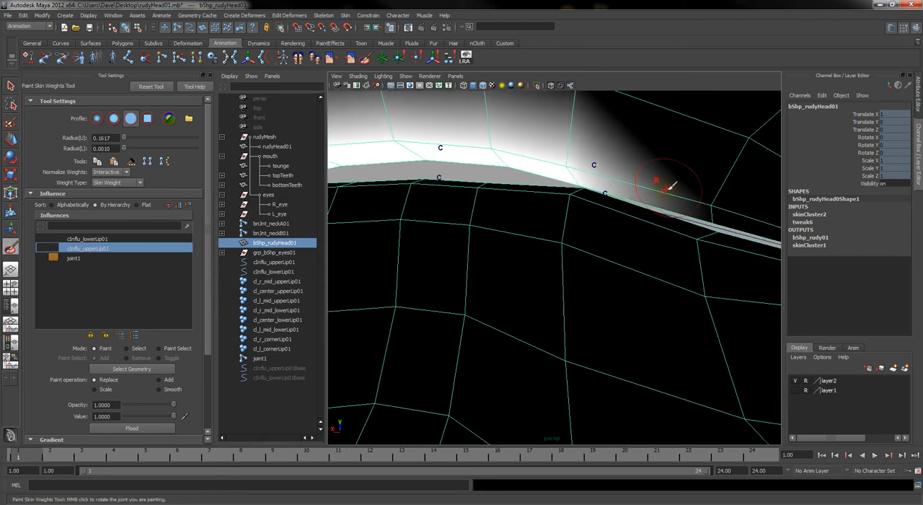
{"action": "mouse_move", "coordinate": [667, 186]}
{"action": "left_mouse_down"}
{"action": "mouse_move", "coordinate": [700, 195]}
{"action": "mouse_move", "coordinate": [714, 211]}
{"action": "mouse_move", "coordinate": [696, 243]}
{"action": "mouse_move", "coordinate": [592, 228]}
{"action": "left_mouse_up"}
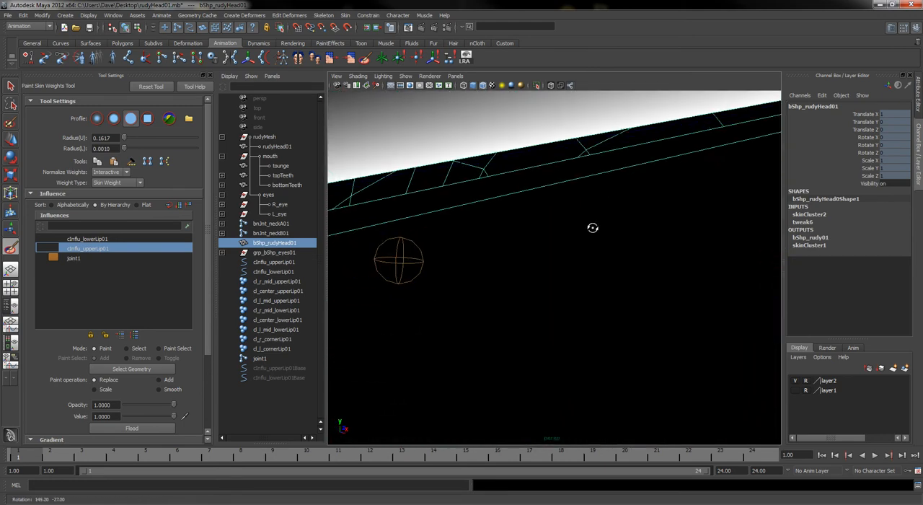
Paint full cInflu_upperLip01 weight over the outer surface above the upper lip on the character's left side
{"action": "right_click_drag", "start_coordinate": [592, 227], "coordinate": [570, 216], "text": "alt"}
{"action": "left_click_drag", "start_coordinate": [570, 216], "coordinate": [515, 221], "text": "alt"}
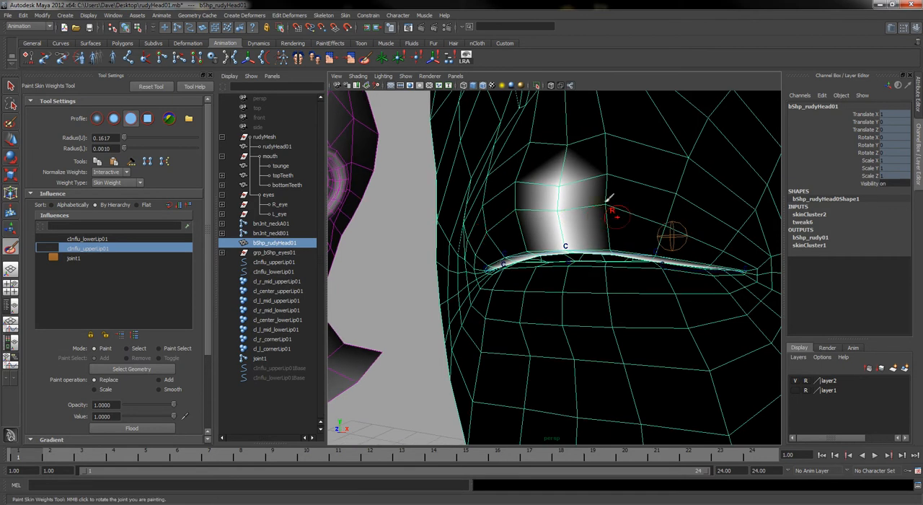
{"action": "mouse_move", "coordinate": [613, 170]}
{"action": "left_mouse_down"}
{"action": "mouse_move", "coordinate": [613, 243]}
{"action": "mouse_move", "coordinate": [684, 187]}
{"action": "left_mouse_up"}
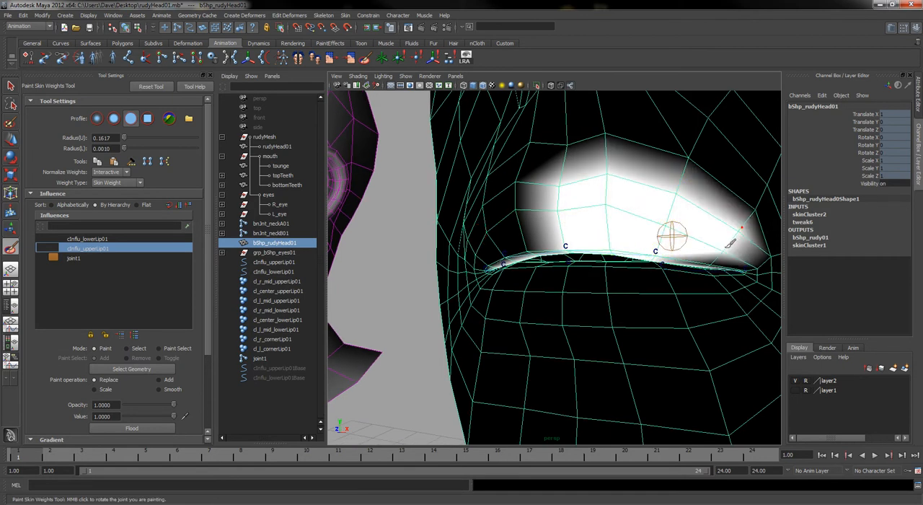
{"action": "right_click_drag", "start_coordinate": [732, 249], "coordinate": [639, 226], "text": "alt"}
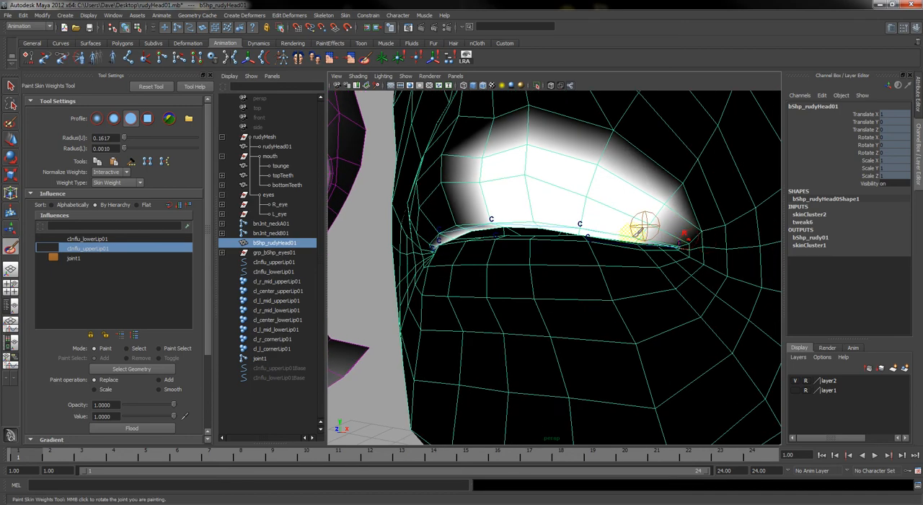
{"action": "mouse_move", "coordinate": [644, 223]}
{"action": "left_mouse_down", "text": "alt"}
{"action": "mouse_move", "coordinate": [699, 231]}
{"action": "mouse_move", "coordinate": [691, 229]}
{"action": "left_mouse_up", "text": "alt"}
Paint full cInflu_upperLip01 weight over the outer surface above the upper lip on the character's right side
{"action": "left_click_drag", "start_coordinate": [589, 158], "coordinate": [574, 228]}
{"action": "left_click_drag", "start_coordinate": [524, 170], "coordinate": [535, 230]}
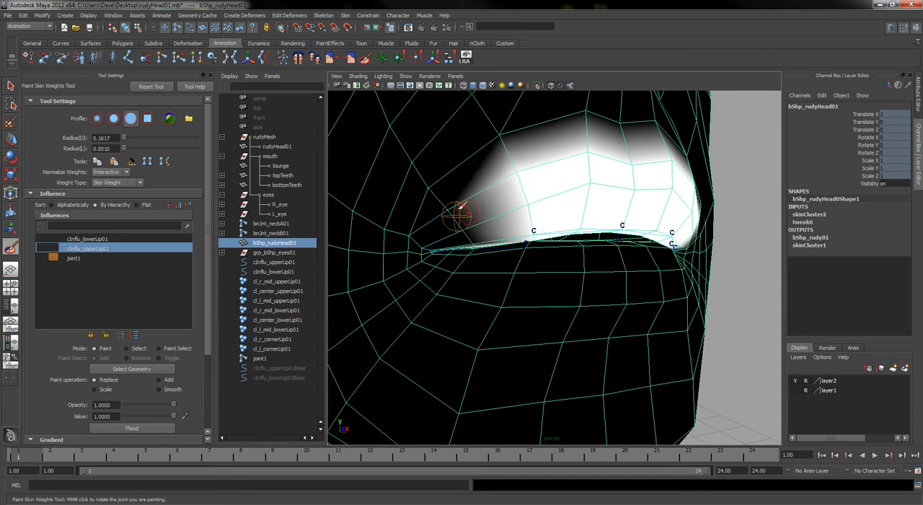
{"action": "mouse_move", "coordinate": [459, 207]}
{"action": "left_mouse_down"}
{"action": "mouse_move", "coordinate": [440, 207]}
{"action": "mouse_move", "coordinate": [474, 233]}
{"action": "left_mouse_up"}
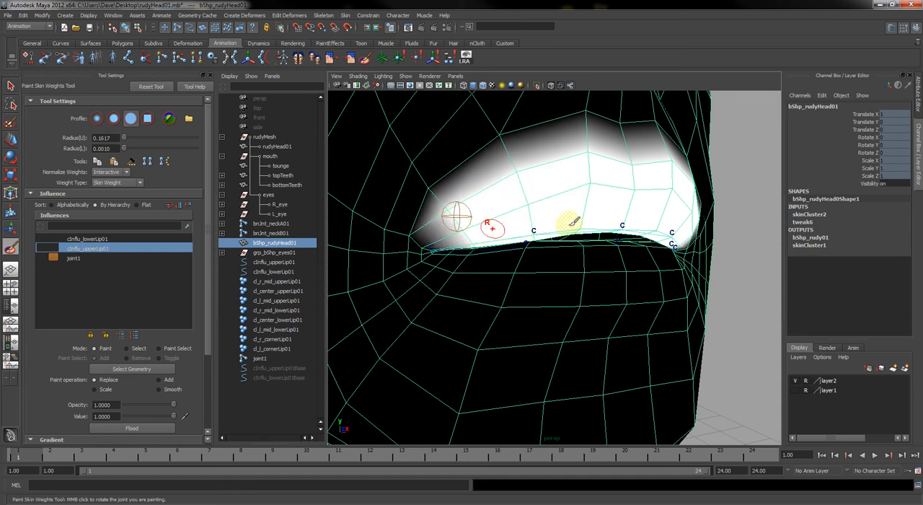
{"action": "mouse_move", "coordinate": [569, 221]}
{"action": "left_mouse_down", "text": "alt"}
{"action": "mouse_move", "coordinate": [548, 235]}
{"action": "mouse_move", "coordinate": [509, 231]}
{"action": "mouse_move", "coordinate": [532, 199]}
{"action": "mouse_move", "coordinate": [572, 203]}
{"action": "left_mouse_up", "text": "alt"}
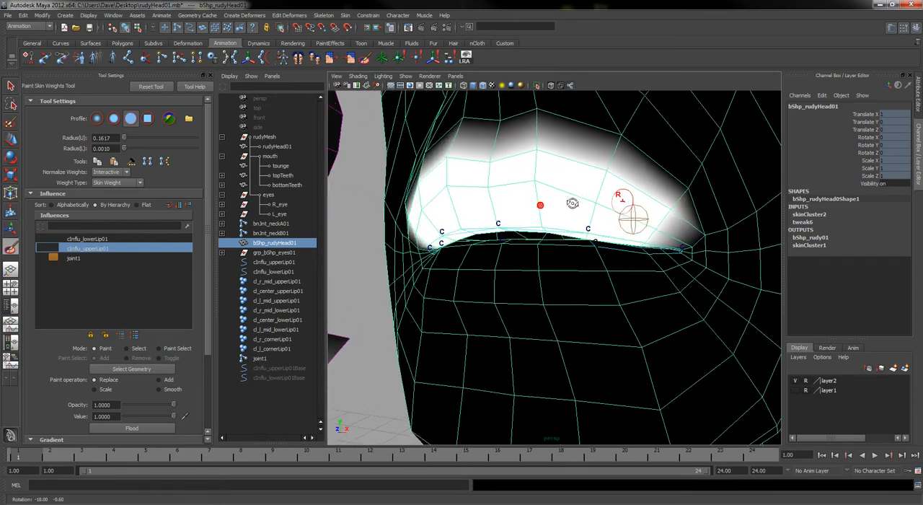
Reduce the brush's upper radius to 0.0413 and paint full cInflu_upperLip01 weight into the character's left mouth corner
{"action": "right_click_drag", "start_coordinate": [571, 203], "coordinate": [623, 210], "text": "alt"}
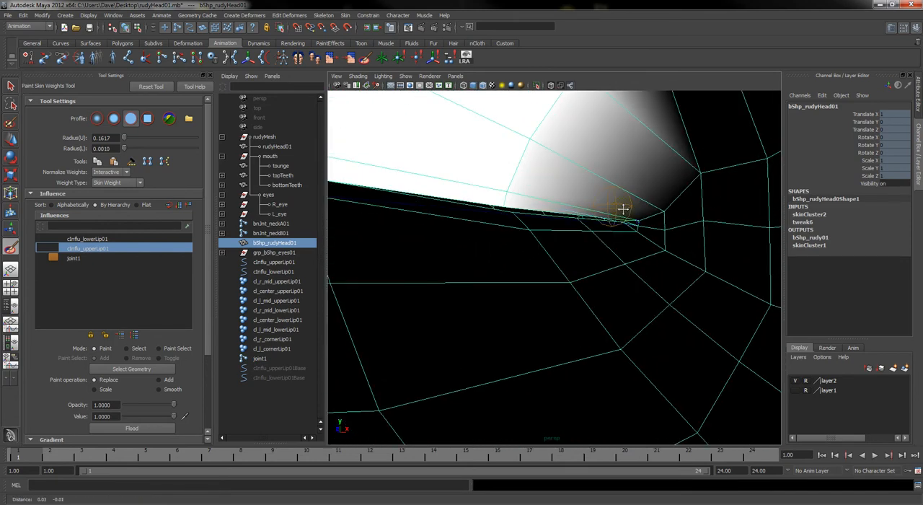
{"action": "middle_click_drag", "start_coordinate": [623, 209], "coordinate": [515, 310], "text": "alt"}
{"action": "key", "text": "b"}
{"action": "left_click_drag", "start_coordinate": [525, 281], "coordinate": [496, 285]}
{"action": "mouse_move", "coordinate": [586, 271]}
{"action": "left_mouse_down"}
{"action": "mouse_move", "coordinate": [560, 304]}
{"action": "mouse_move", "coordinate": [552, 294]}
{"action": "left_mouse_up"}
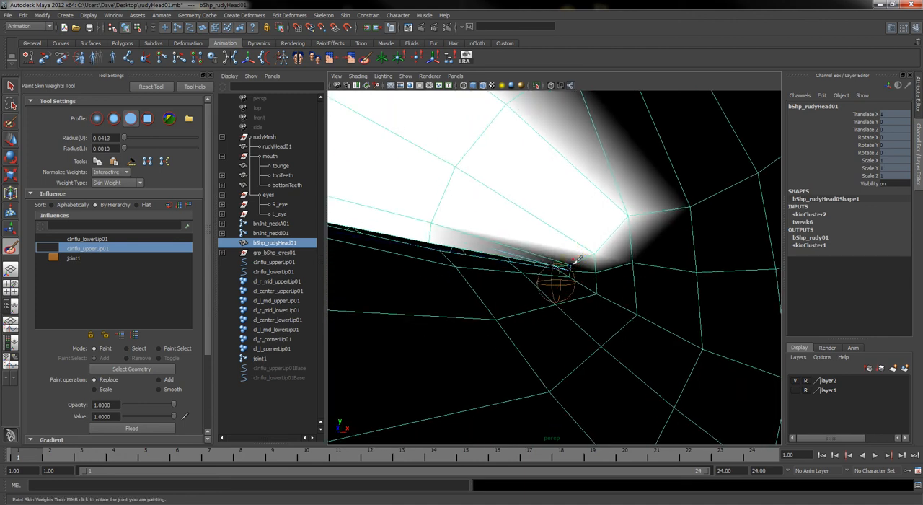
{"action": "left_click", "coordinate": [572, 264]}
{"action": "left_click_drag", "start_coordinate": [567, 263], "coordinate": [556, 268], "text": "alt"}
Paint full cInflu_upperLip01 weight into the character's right mouth corner and along the adjoining lip edge
{"action": "right_click_drag", "start_coordinate": [511, 279], "coordinate": [473, 284], "text": "alt"}
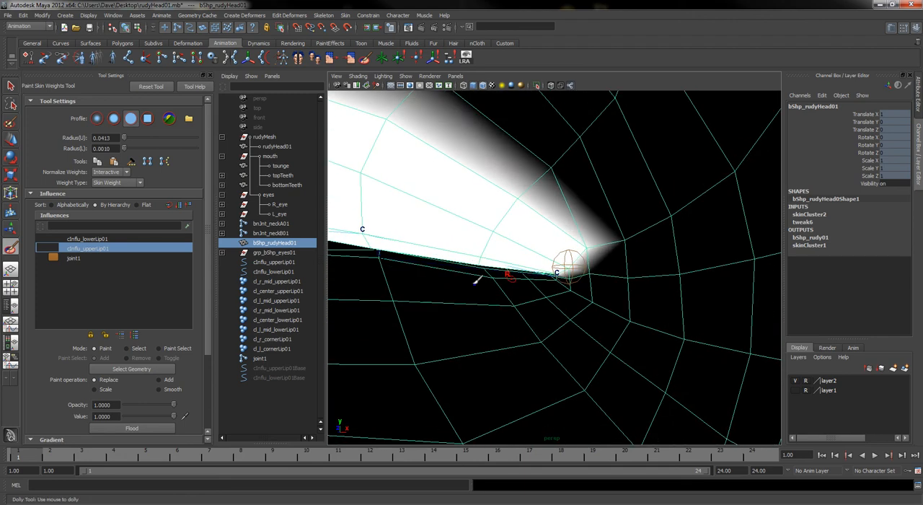
{"action": "mouse_move", "coordinate": [475, 281]}
{"action": "left_mouse_down", "text": "alt"}
{"action": "mouse_move", "coordinate": [478, 298]}
{"action": "mouse_move", "coordinate": [440, 296]}
{"action": "mouse_move", "coordinate": [454, 303]}
{"action": "mouse_move", "coordinate": [427, 270]}
{"action": "mouse_move", "coordinate": [441, 267]}
{"action": "left_mouse_up", "text": "alt"}
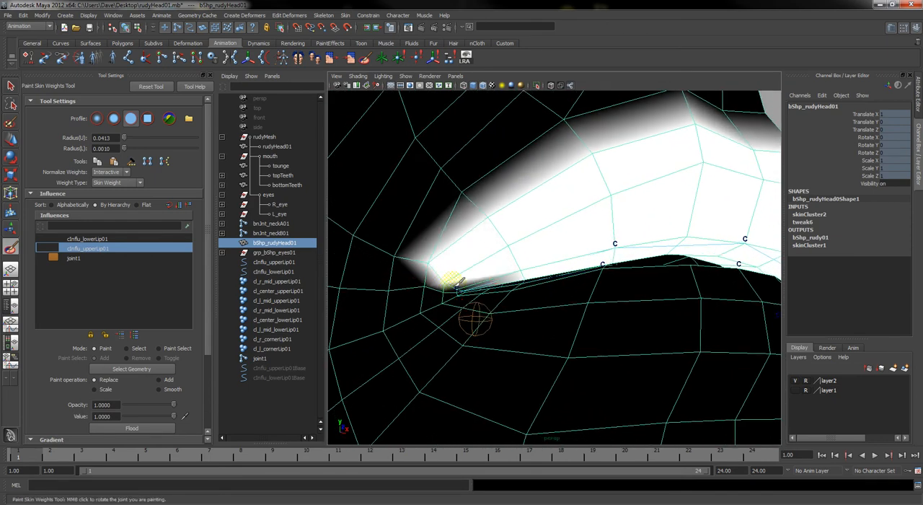
{"action": "mouse_move", "coordinate": [514, 279]}
{"action": "left_mouse_down", "text": "alt"}
{"action": "mouse_move", "coordinate": [581, 290]}
{"action": "mouse_move", "coordinate": [537, 290]}
{"action": "left_mouse_up", "text": "alt"}
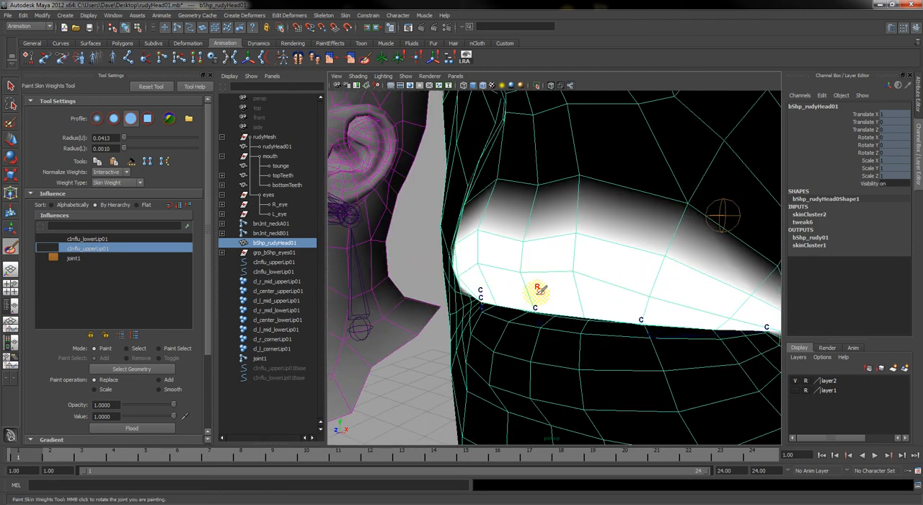
Select the cl_r_mid_upperLip01, cl_center_upperLip01 and cl_l_mid_upperLip01 clusters together and activate the Move tool
{"action": "left_click", "coordinate": [283, 283]}
{"action": "left_click", "coordinate": [286, 300], "text": "shift"}
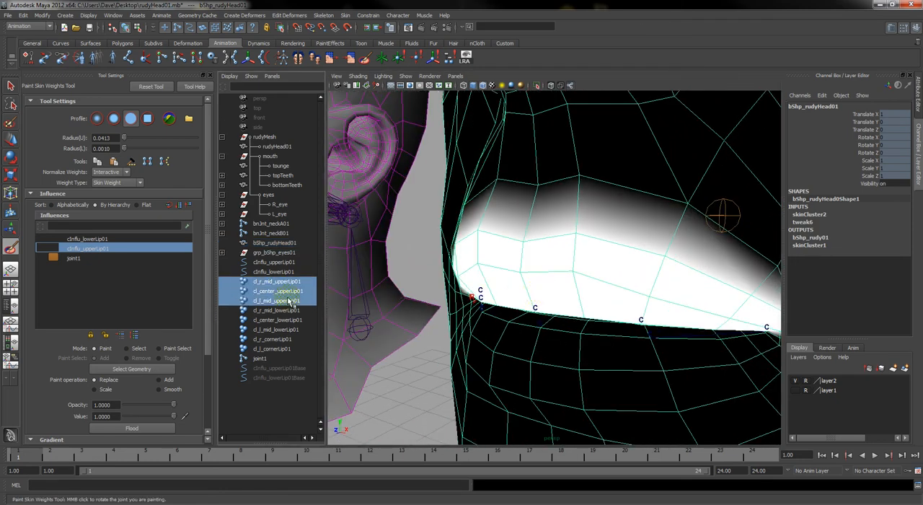
{"action": "key", "text": "w"}
{"action": "left_click_drag", "start_coordinate": [635, 290], "coordinate": [642, 317]}
Try rotating the original head's bnJnt_lowerJaw01 by about -18 degrees in Z, and undo the rotation
{"action": "left_click", "coordinate": [377, 214]}
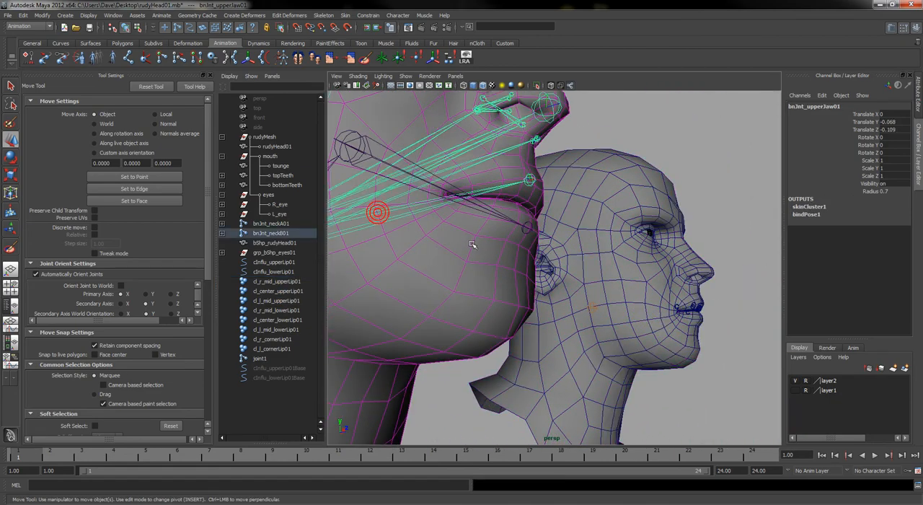
{"action": "left_click_drag", "start_coordinate": [472, 241], "coordinate": [396, 197], "text": "alt"}
{"action": "left_click", "coordinate": [387, 155]}
{"action": "key", "text": "e"}
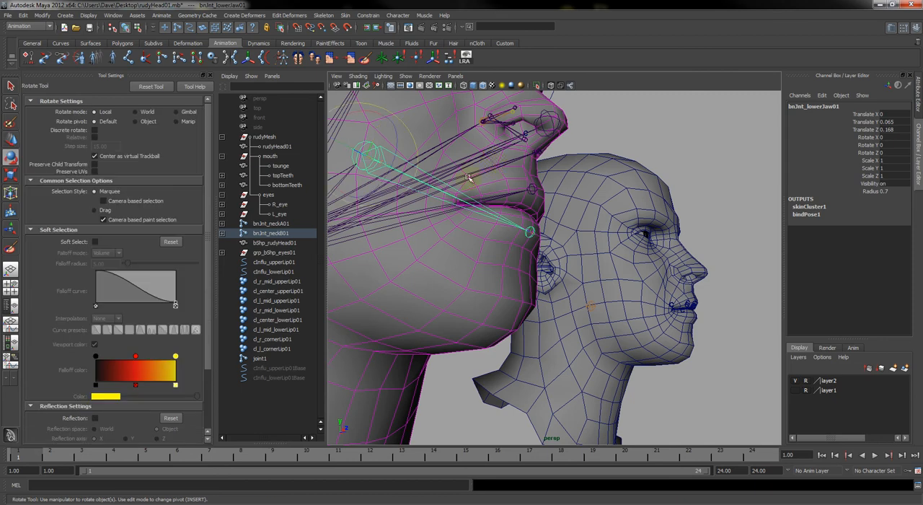
{"action": "left_click_drag", "start_coordinate": [400, 141], "coordinate": [396, 154]}
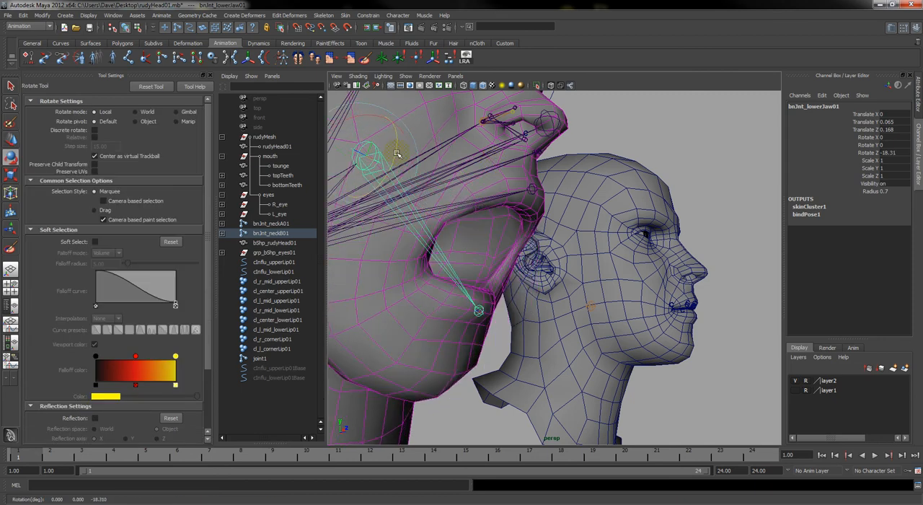
{"action": "key", "text": "ctrl+z"}
Try rotating the original head's bnJnt_upperJaw01 joint by about 22 degrees in Z to tilt the upper face back
{"action": "left_click", "coordinate": [423, 218]}
{"action": "middle_click_drag", "start_coordinate": [498, 198], "coordinate": [521, 258], "text": "alt"}
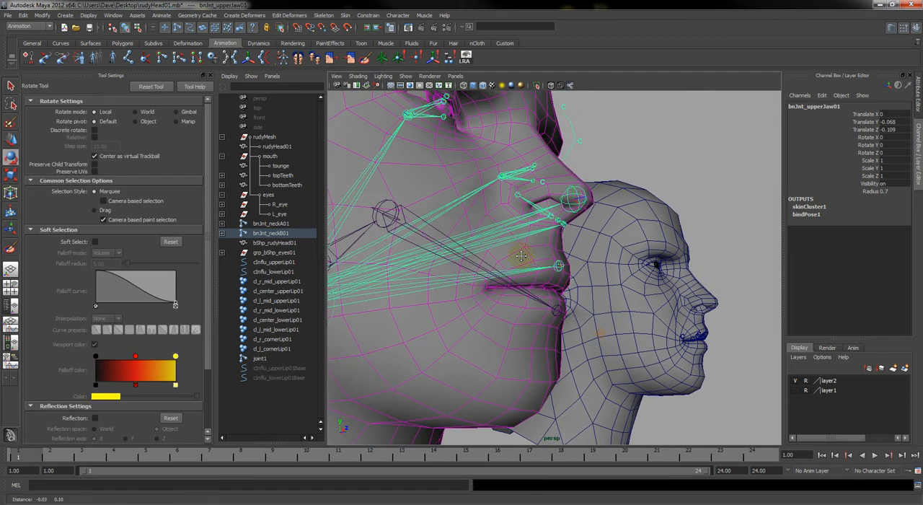
{"action": "right_click_drag", "start_coordinate": [521, 258], "coordinate": [443, 218], "text": "alt"}
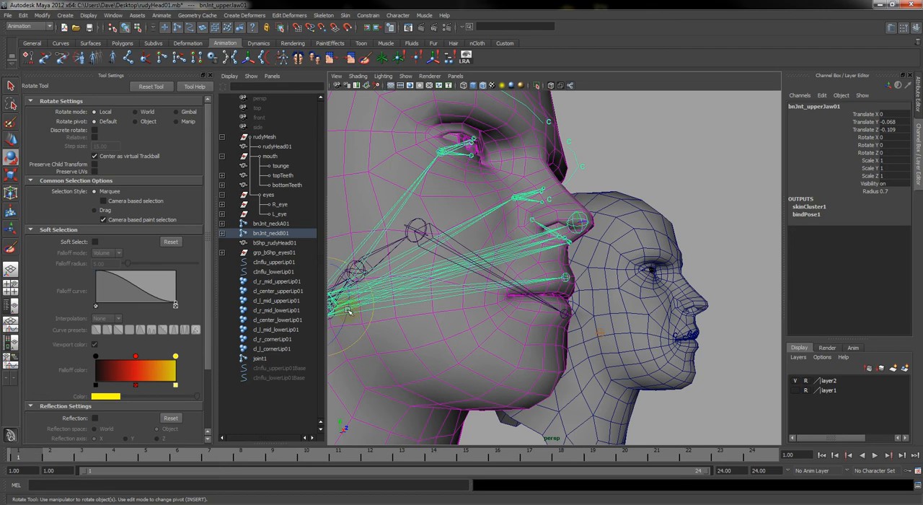
{"action": "left_click_drag", "start_coordinate": [347, 318], "coordinate": [349, 294]}
{"action": "left_click_drag", "start_coordinate": [695, 267], "coordinate": [584, 270], "text": "alt"}
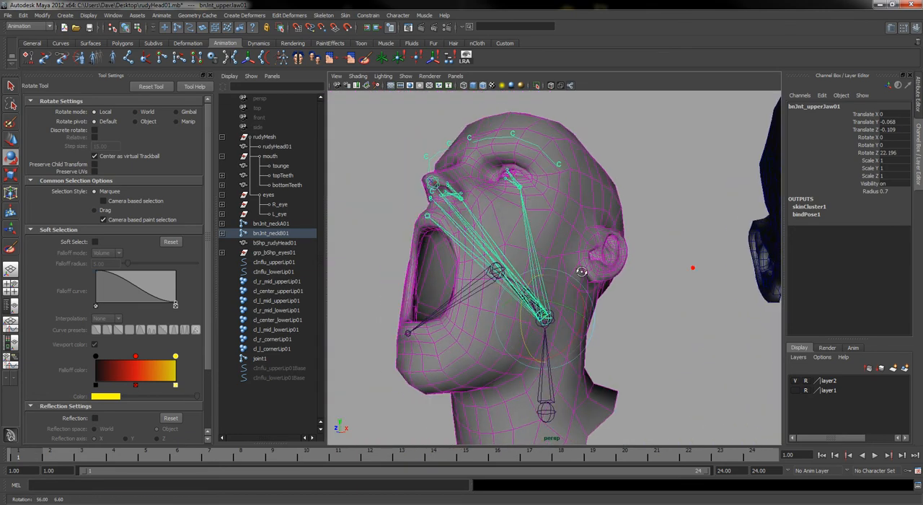
{"action": "right_click_drag", "start_coordinate": [681, 287], "coordinate": [641, 282], "text": "alt"}
{"action": "left_click_drag", "start_coordinate": [641, 284], "coordinate": [577, 295], "text": "alt"}
Try moving the three upper-lip clusters upward together on the duplicate head, and undo the move
{"action": "left_click_drag", "start_coordinate": [273, 281], "coordinate": [263, 303]}
{"action": "key", "text": "w"}
{"action": "left_click_drag", "start_coordinate": [710, 318], "coordinate": [671, 308], "text": "alt"}
{"action": "left_click_drag", "start_coordinate": [757, 268], "coordinate": [757, 249]}
{"action": "key", "text": "ctrl+z"}
{"action": "key", "text": "ctrl+z"}
{"action": "key", "text": "ctrl+z"}
{"action": "key", "text": "ctrl+z"}
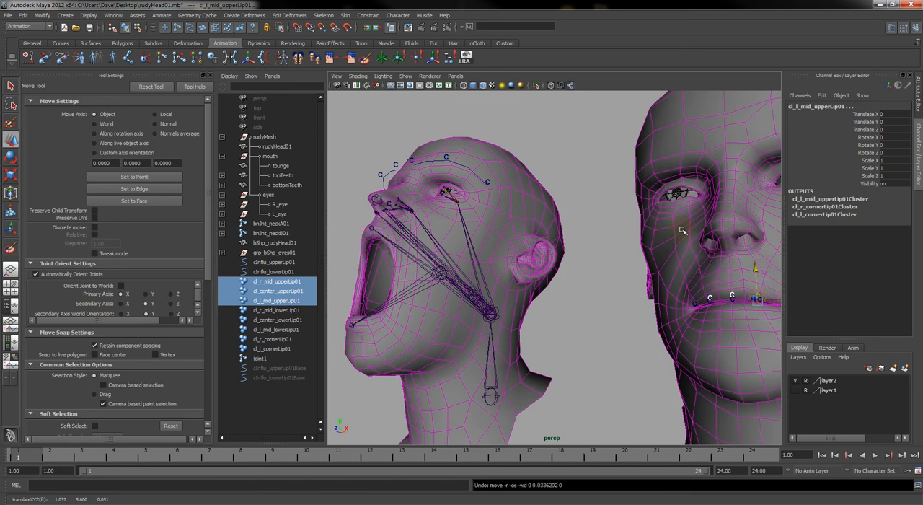
Clear the joint selection, switch to the Select tool and save the scene as rudyHead01.mb
{"action": "left_click_drag", "start_coordinate": [609, 290], "coordinate": [624, 290], "text": "alt"}
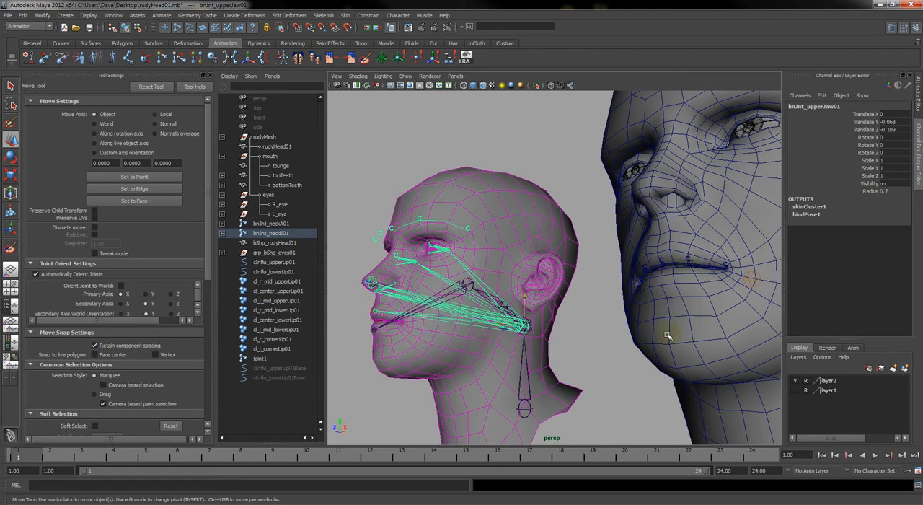
{"action": "left_click_drag", "start_coordinate": [667, 336], "coordinate": [549, 295], "text": "alt"}
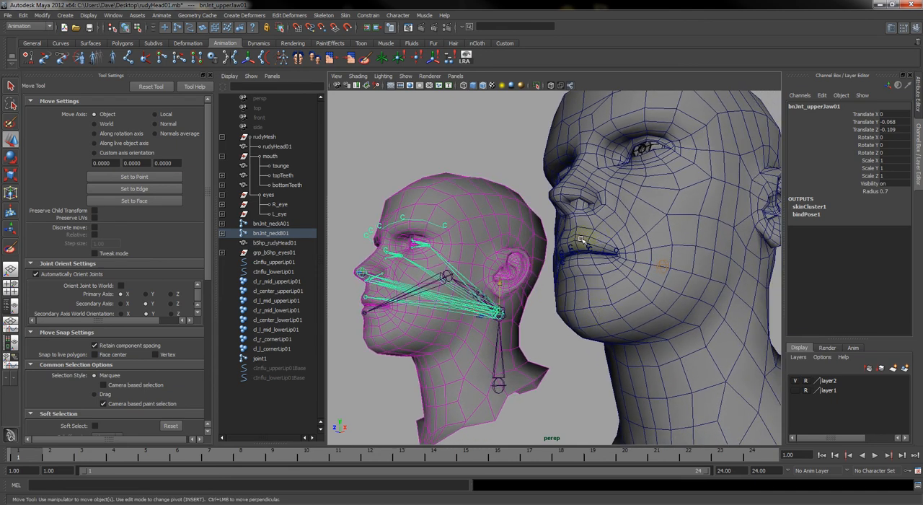
{"action": "left_click_drag", "start_coordinate": [582, 238], "coordinate": [601, 250], "text": "alt"}
{"action": "right_click_drag", "start_coordinate": [601, 250], "coordinate": [669, 336], "text": "alt"}
{"action": "left_click", "coordinate": [757, 292]}
{"action": "left_click_drag", "start_coordinate": [699, 347], "coordinate": [659, 331], "text": "alt"}
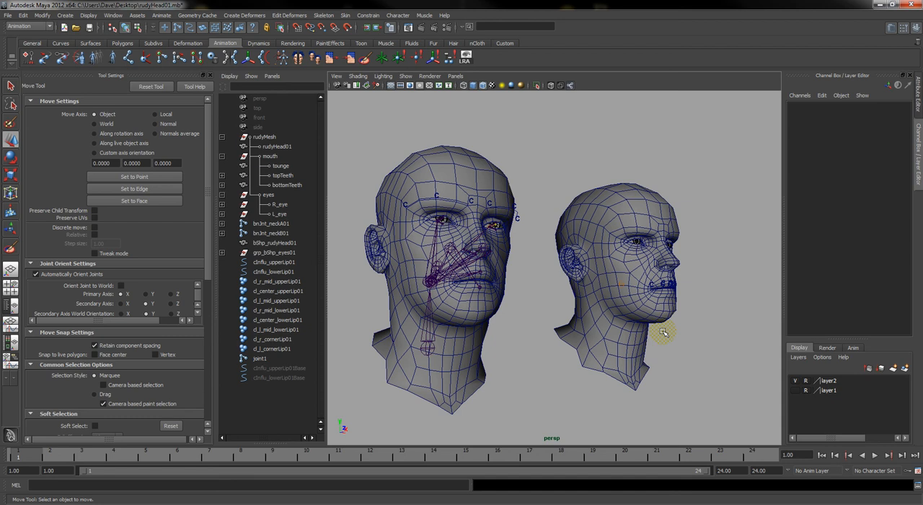
{"action": "key", "text": "q"}
{"action": "key", "text": "ctrl+s"}
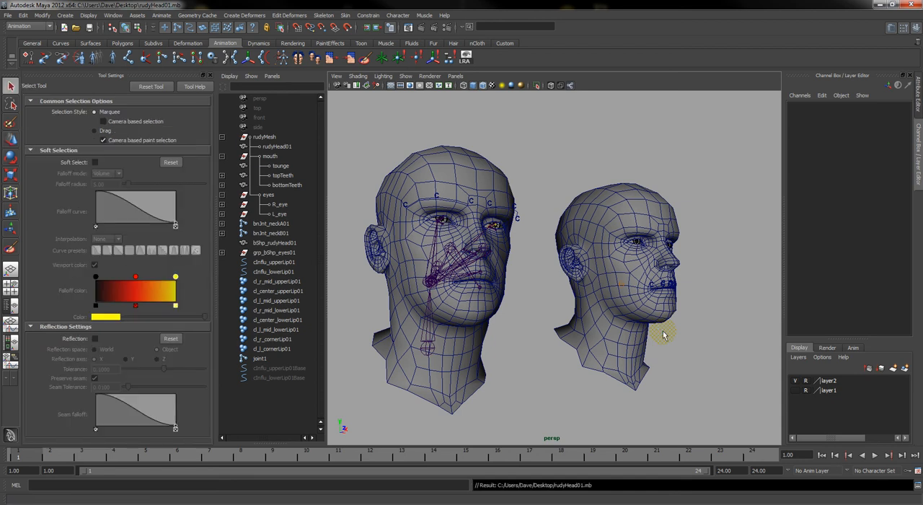